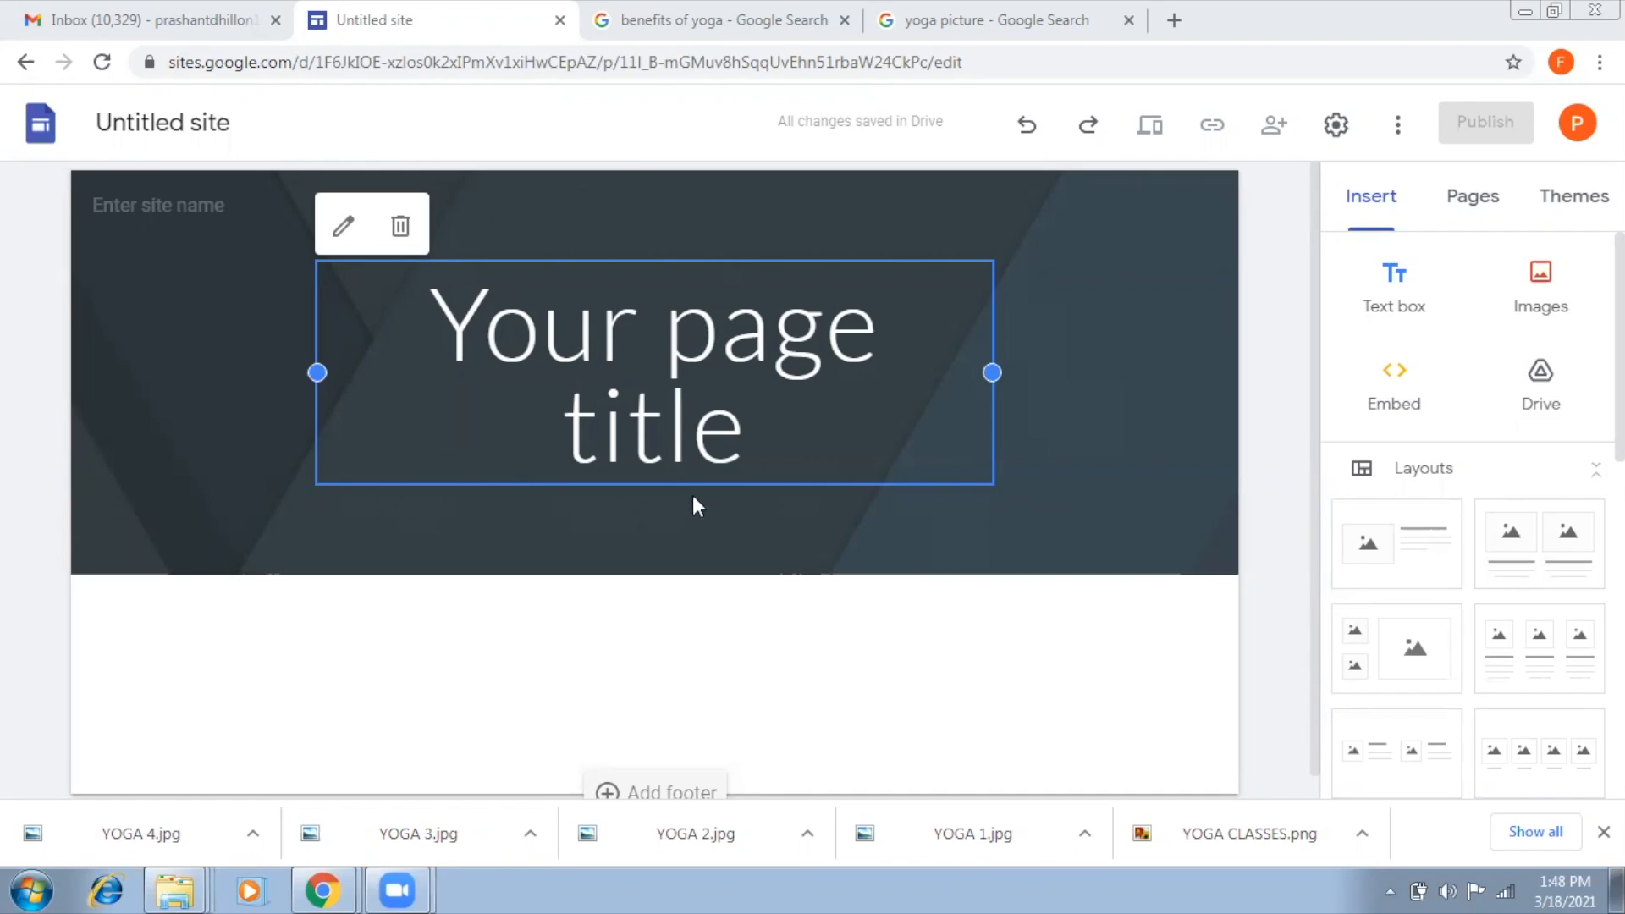
Step: Return to the Sites home page and create a new blank site
{"action": "left_click", "coordinate": [38, 133]}
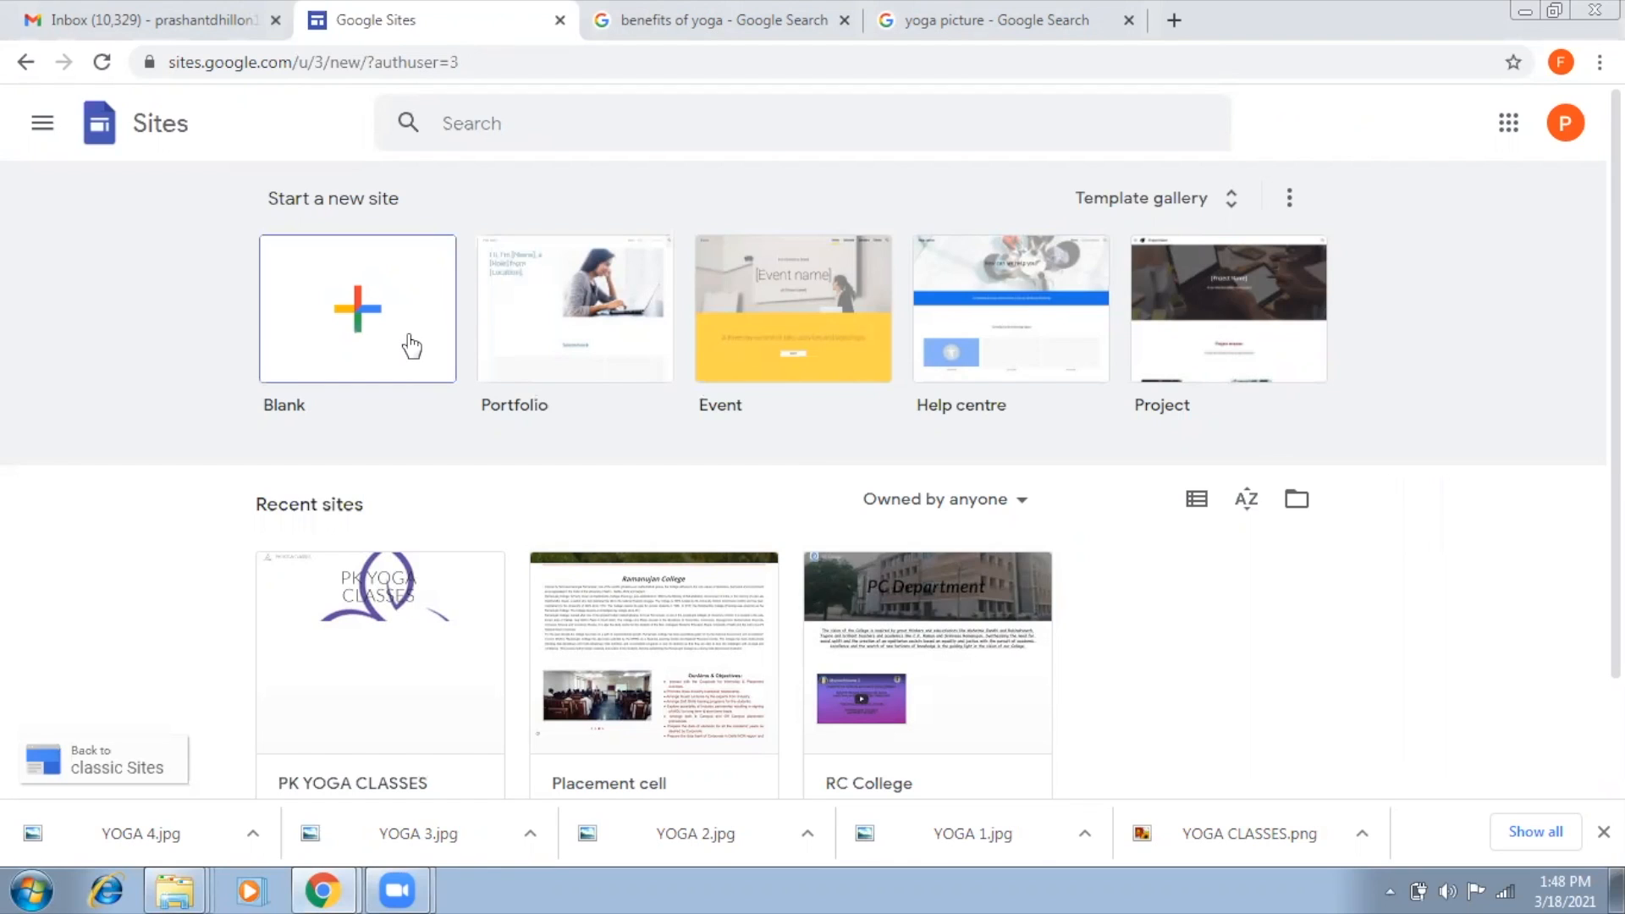
{"action": "left_click", "coordinate": [270, 198]}
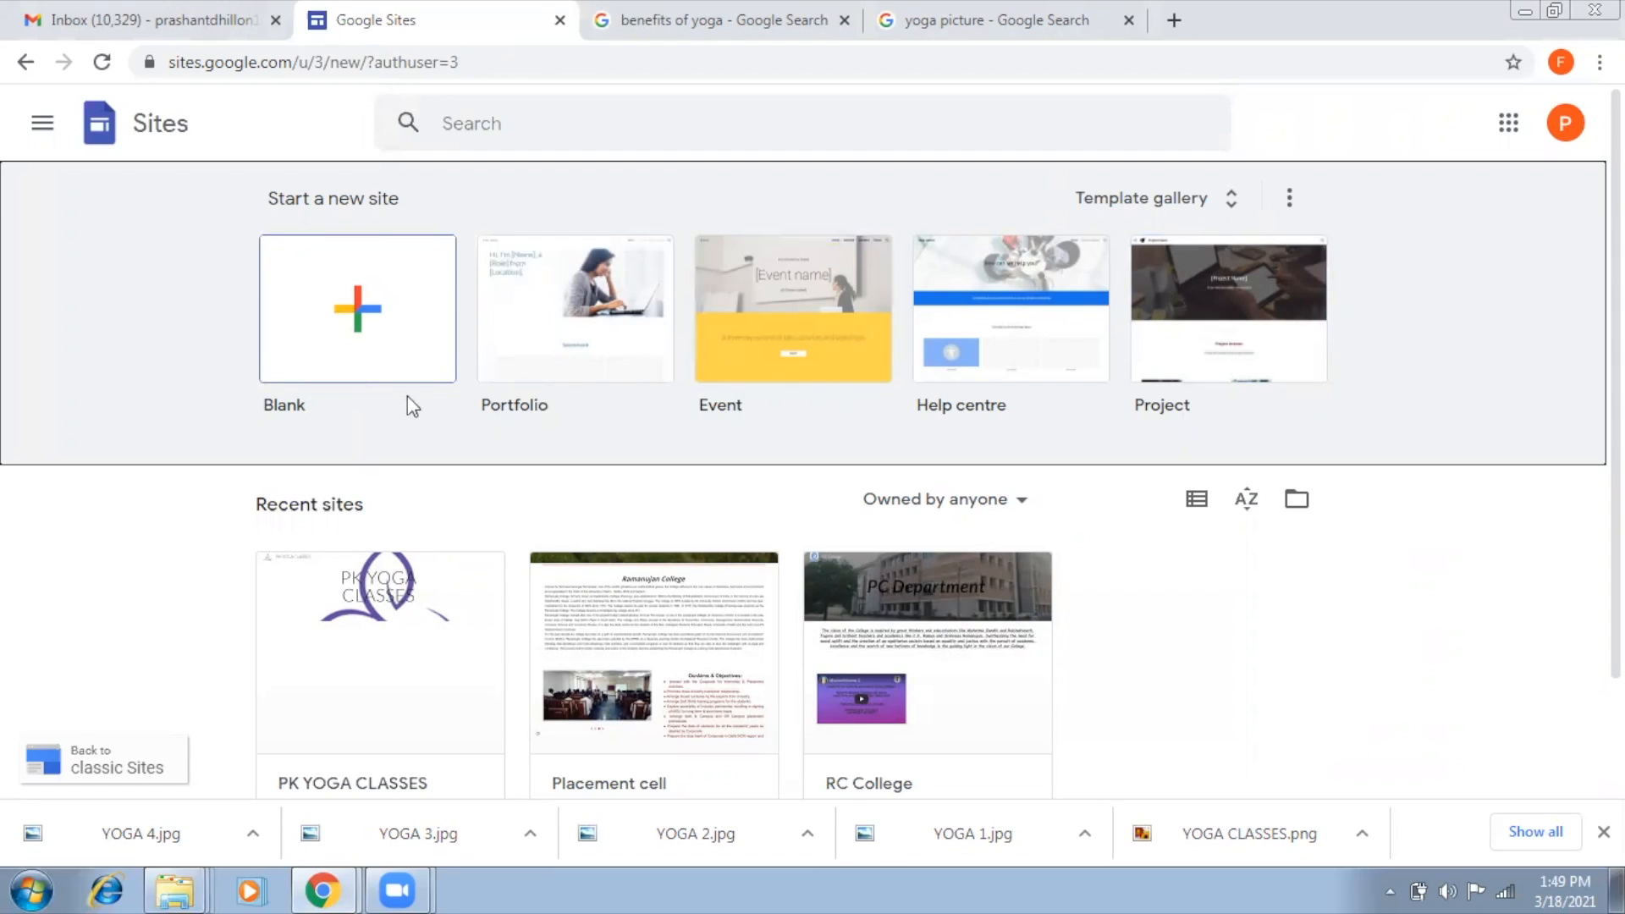
{"action": "left_click", "coordinate": [396, 324]}
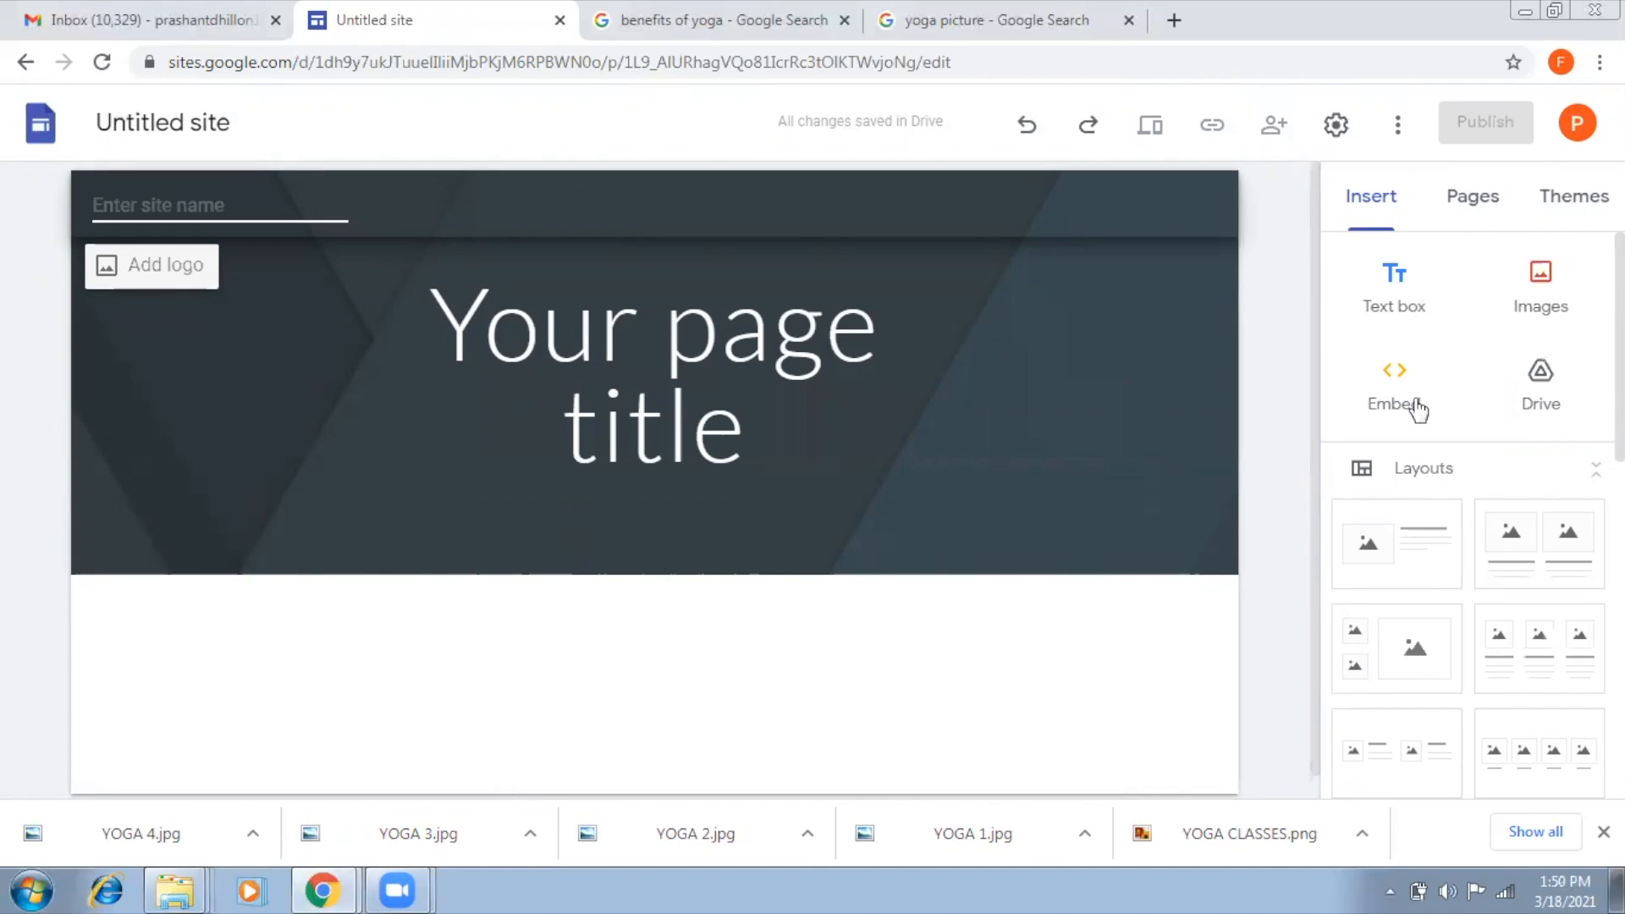
{"action": "scroll", "coordinate": [1443, 551], "scroll_direction": "down", "scroll_amount": 3}
{"action": "scroll", "coordinate": [1517, 436], "scroll_direction": "down", "scroll_amount": 5}
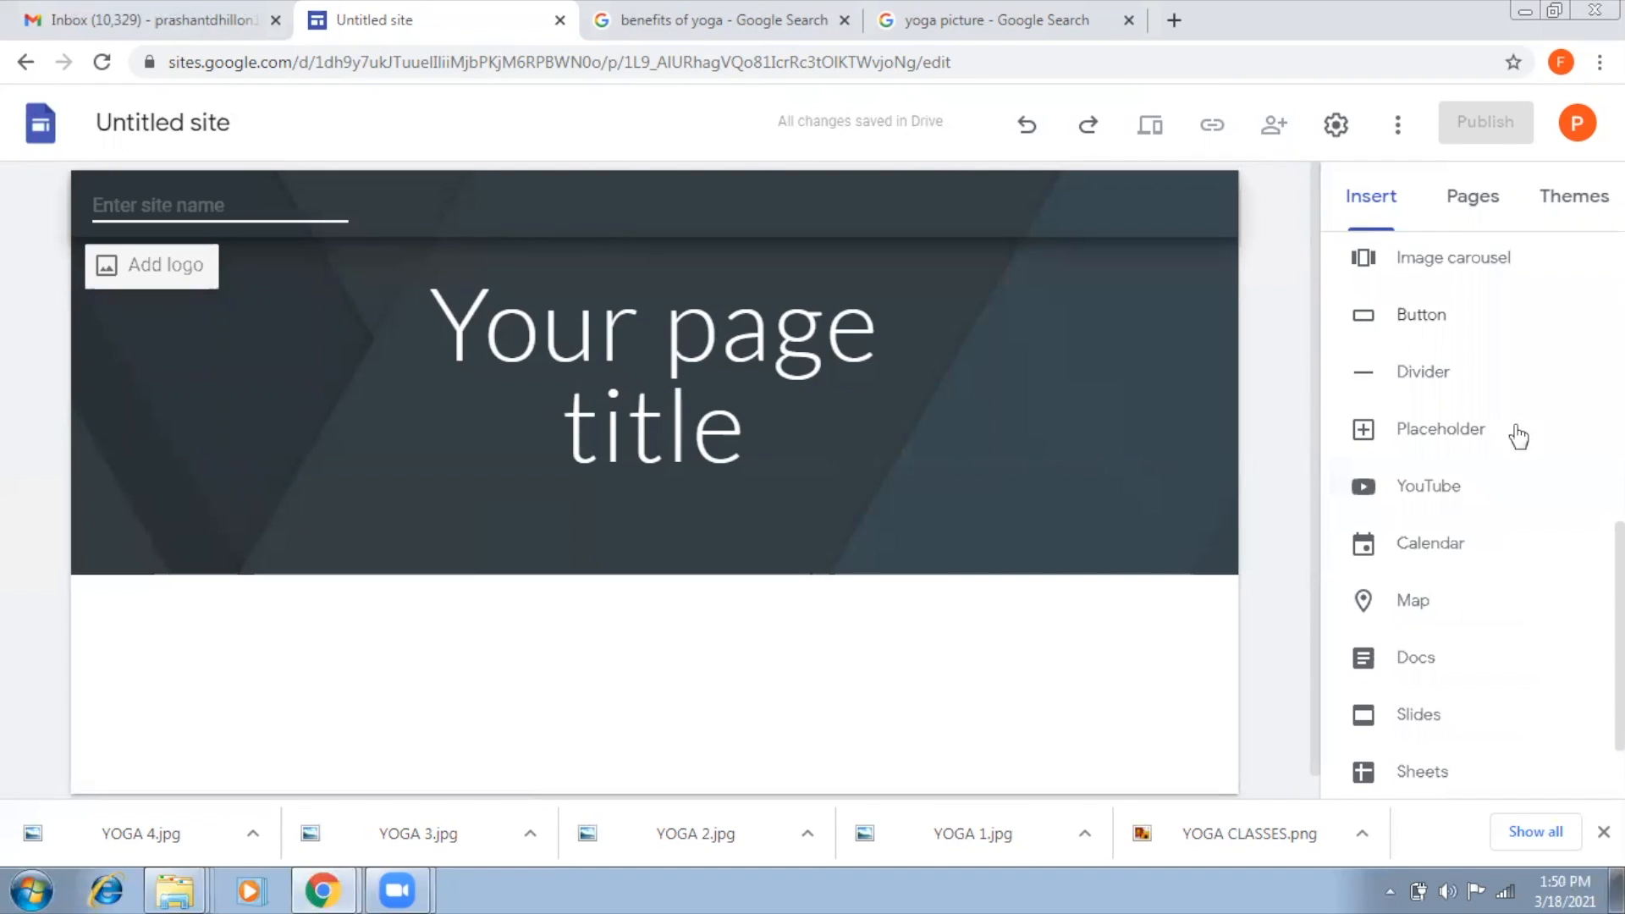
{"action": "scroll", "coordinate": [1515, 432], "scroll_direction": "up", "scroll_amount": 1}
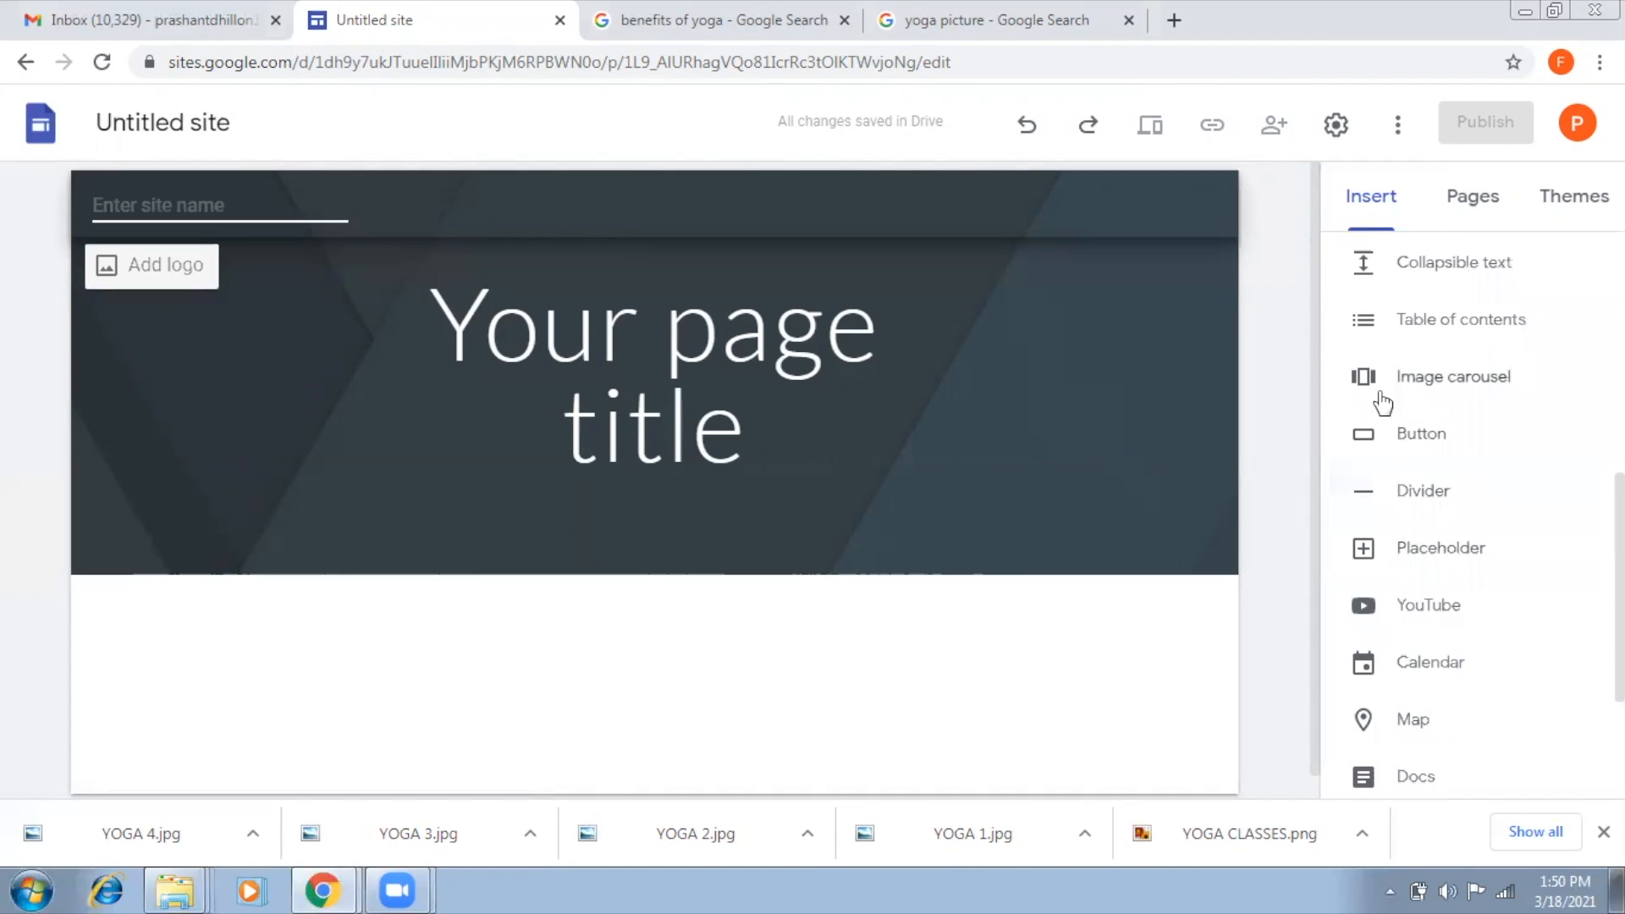
Step: Enter RK YOGA CLASSES as the site name in the header
{"action": "mouse_move", "coordinate": [1148, 391]}
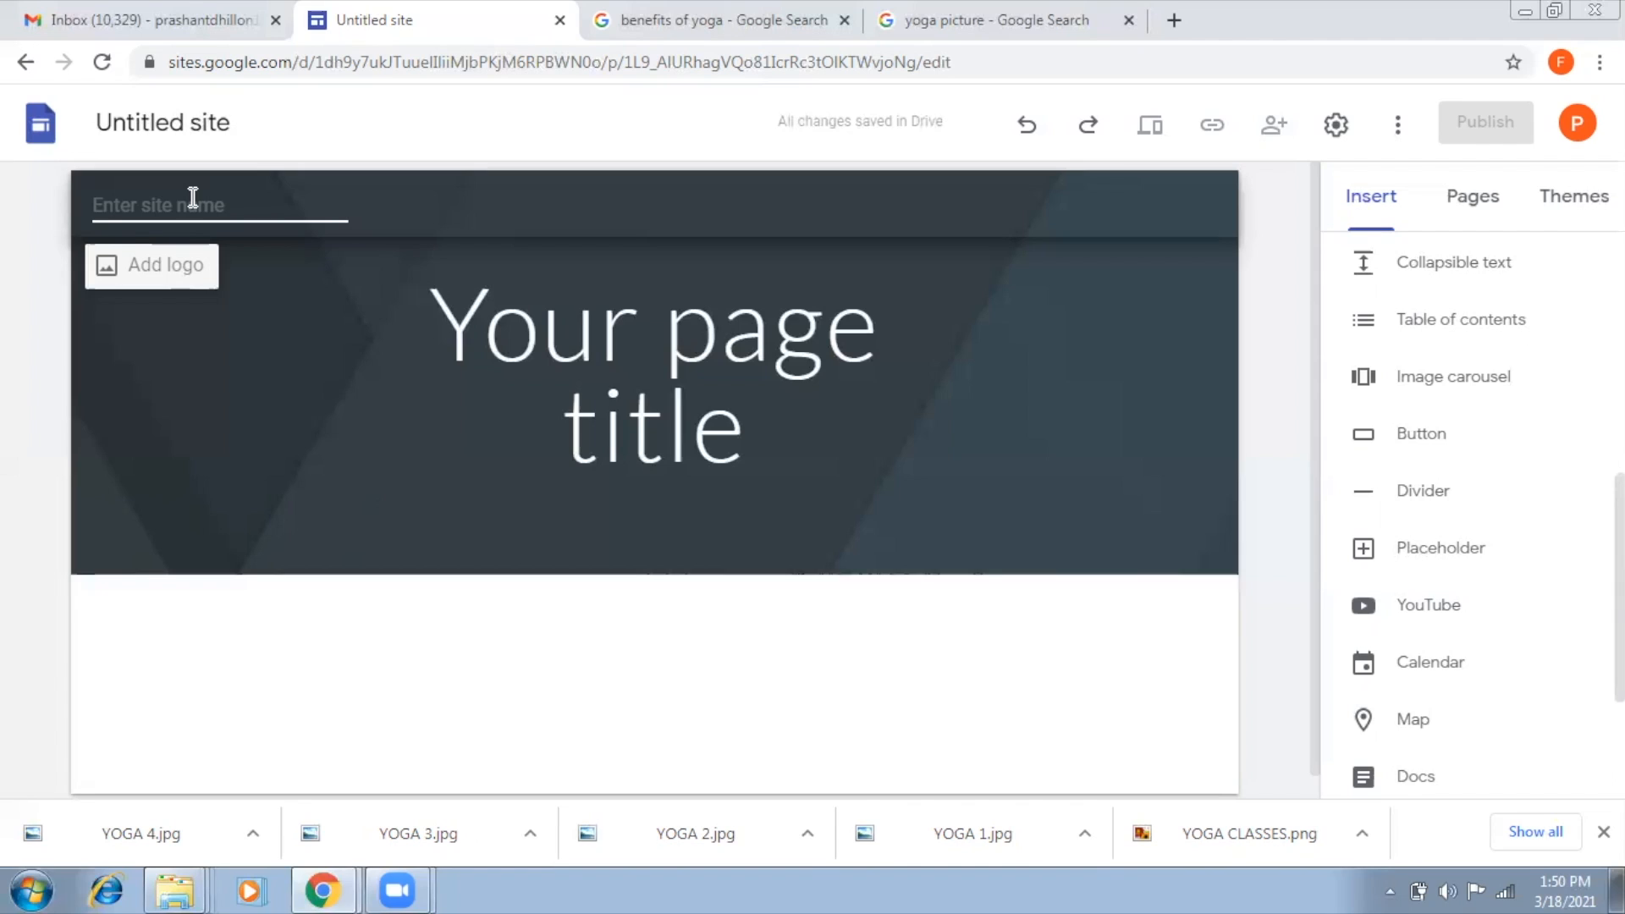
{"action": "type", "text": "RK YOGA CLASSES"}
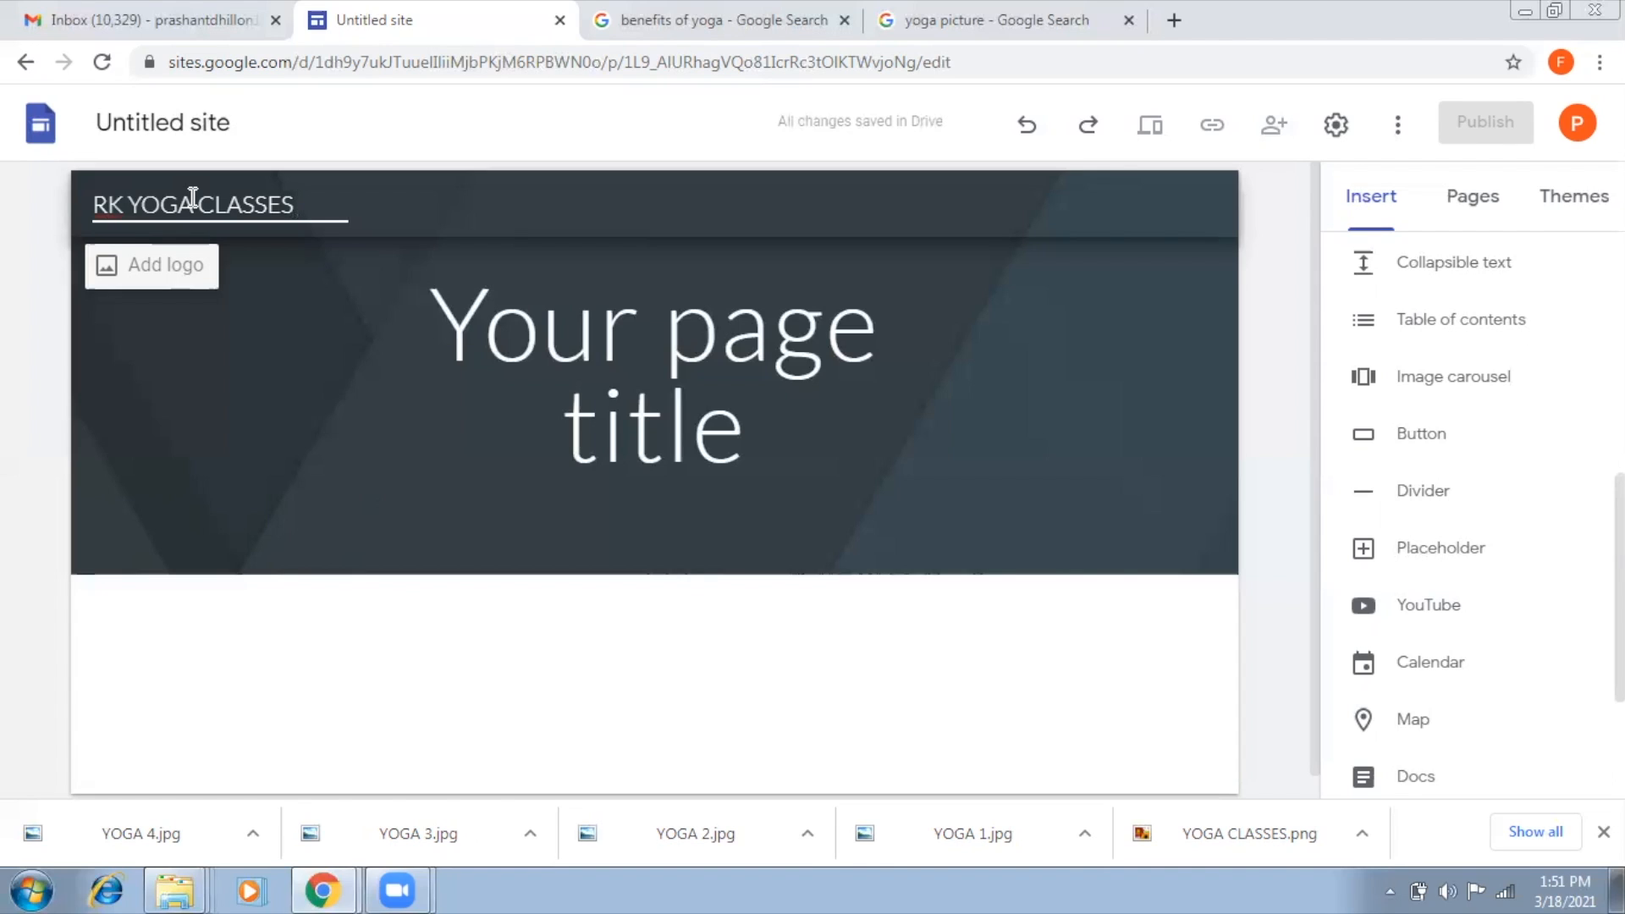
{"action": "left_click", "coordinate": [1068, 540]}
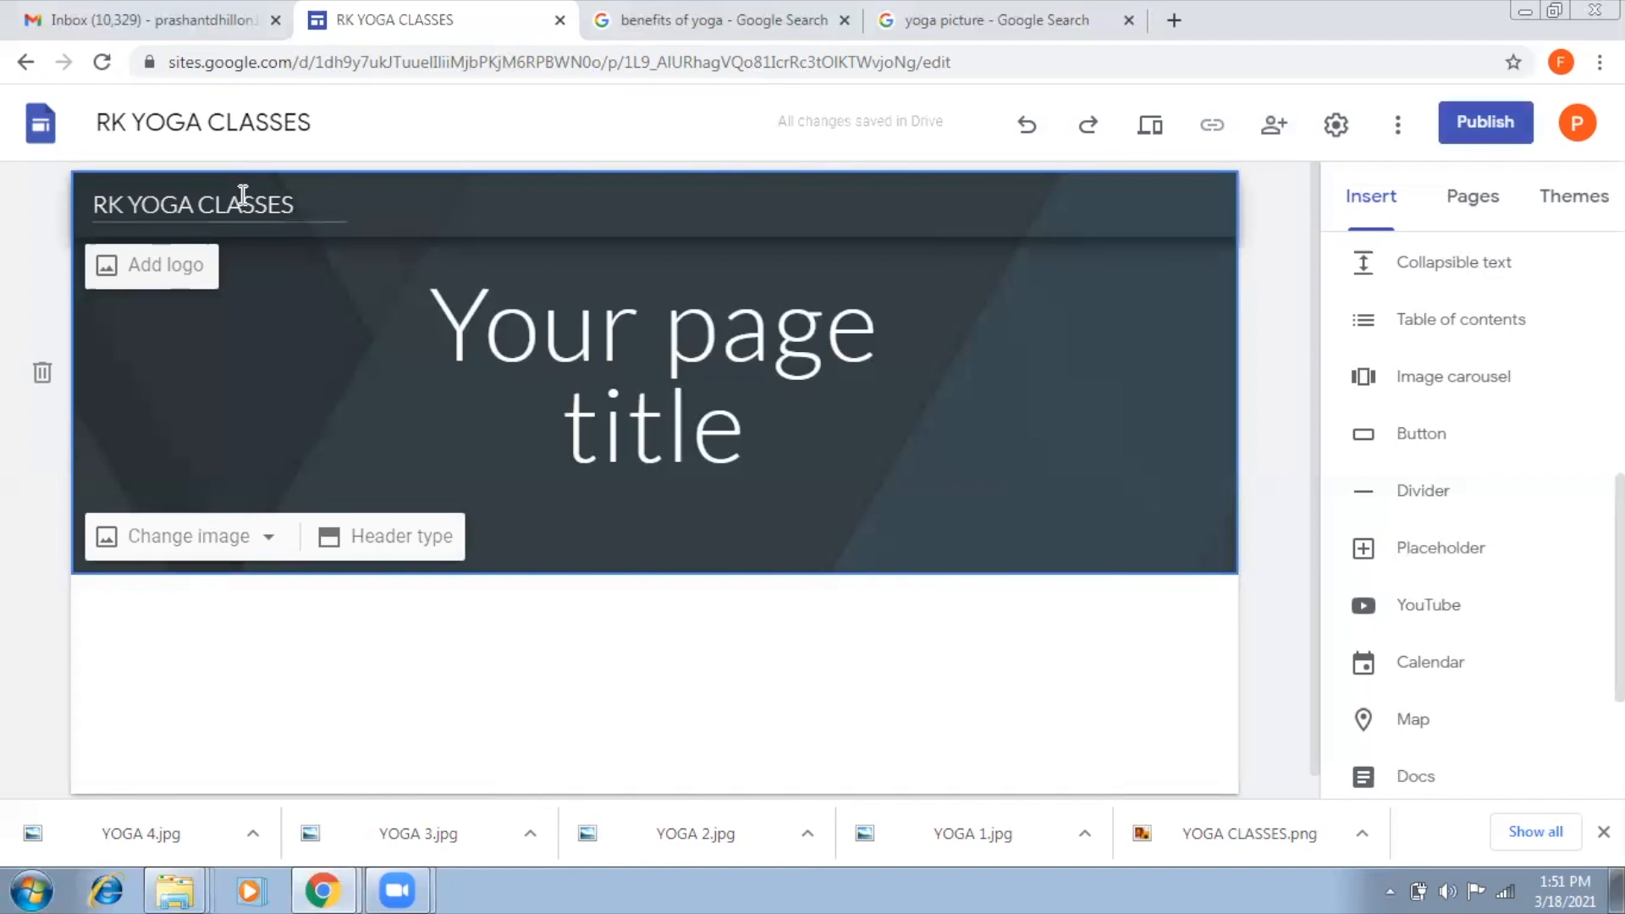
Step: Upload the YOGA 1 image from the Documents library as the site logo and close the settings
{"action": "left_click", "coordinate": [148, 269]}
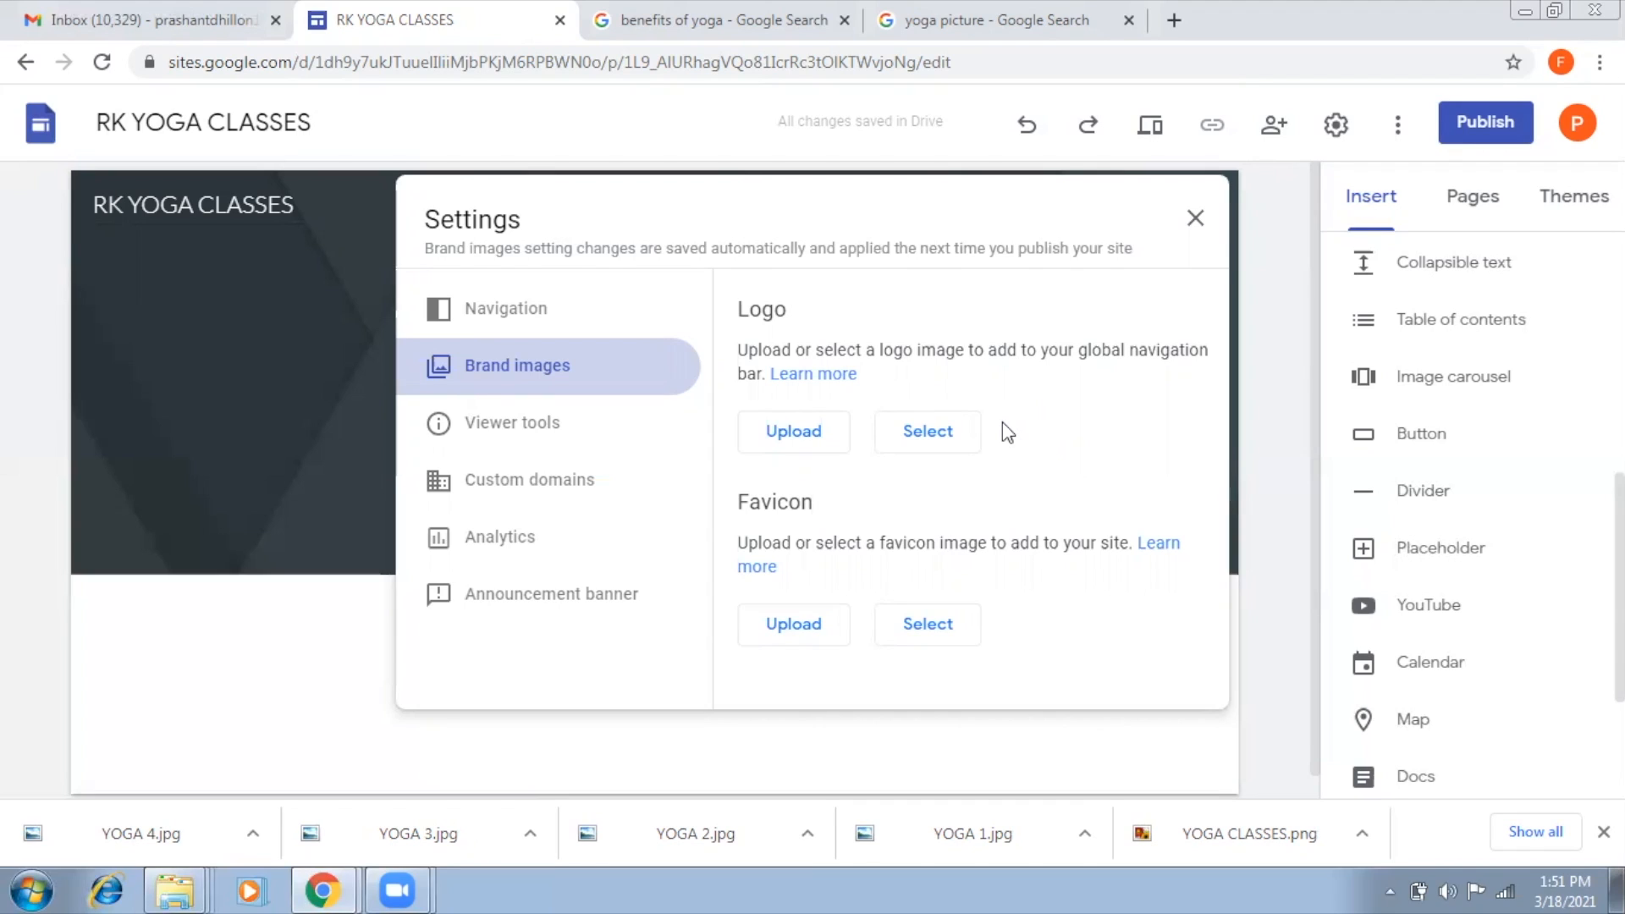
{"action": "left_click", "coordinate": [784, 436]}
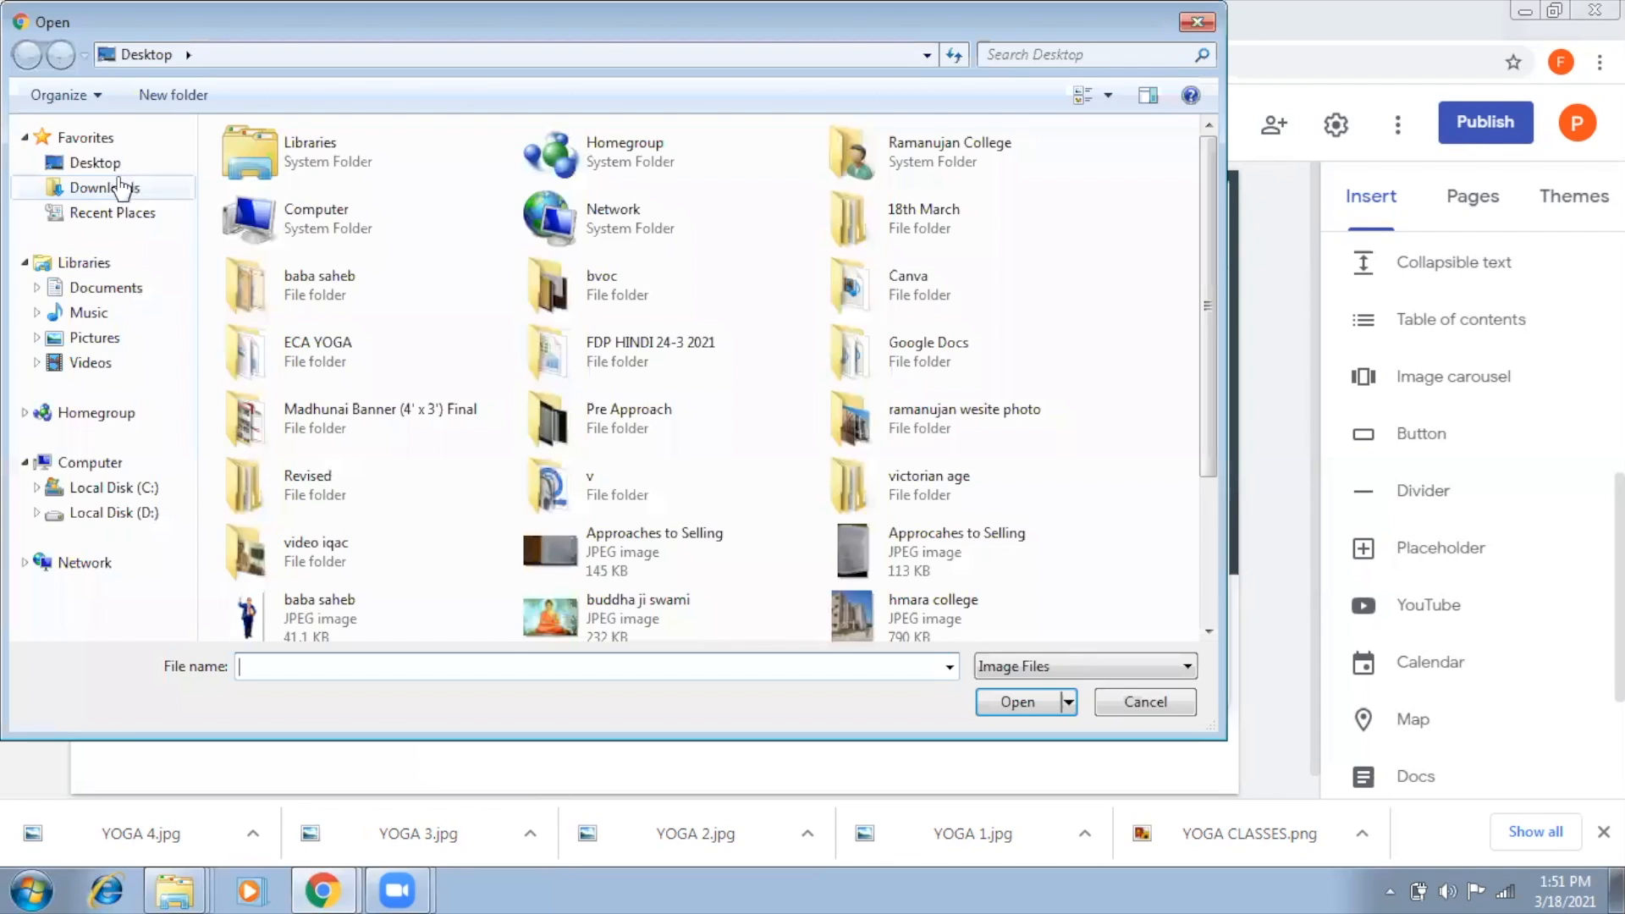
{"action": "left_click", "coordinate": [105, 188]}
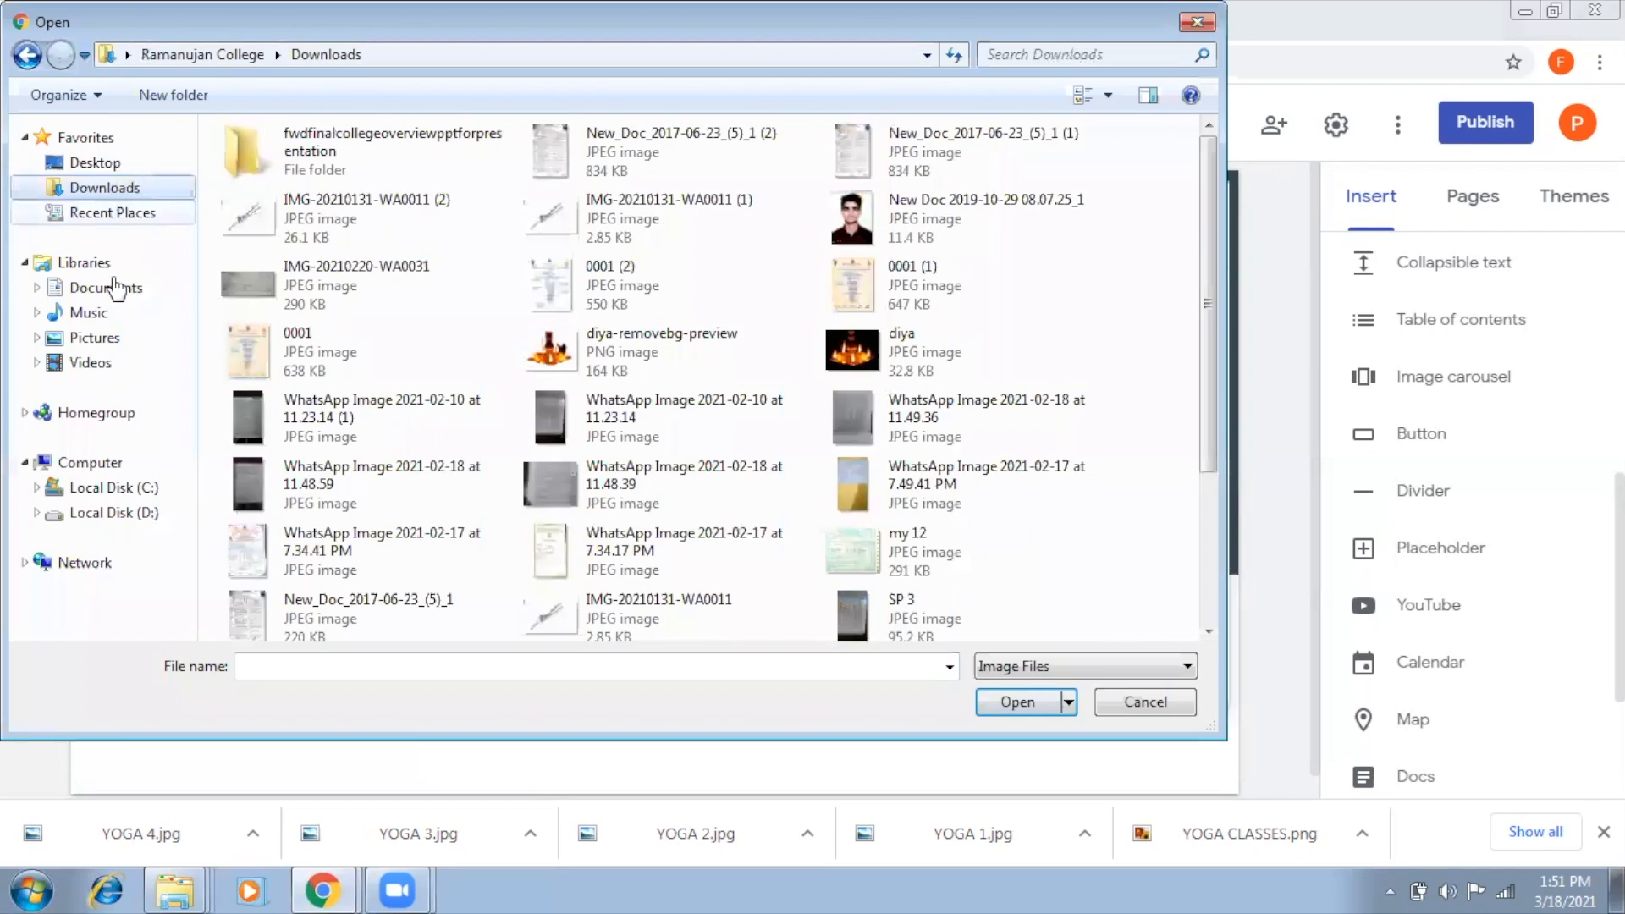
{"action": "left_click", "coordinate": [117, 288]}
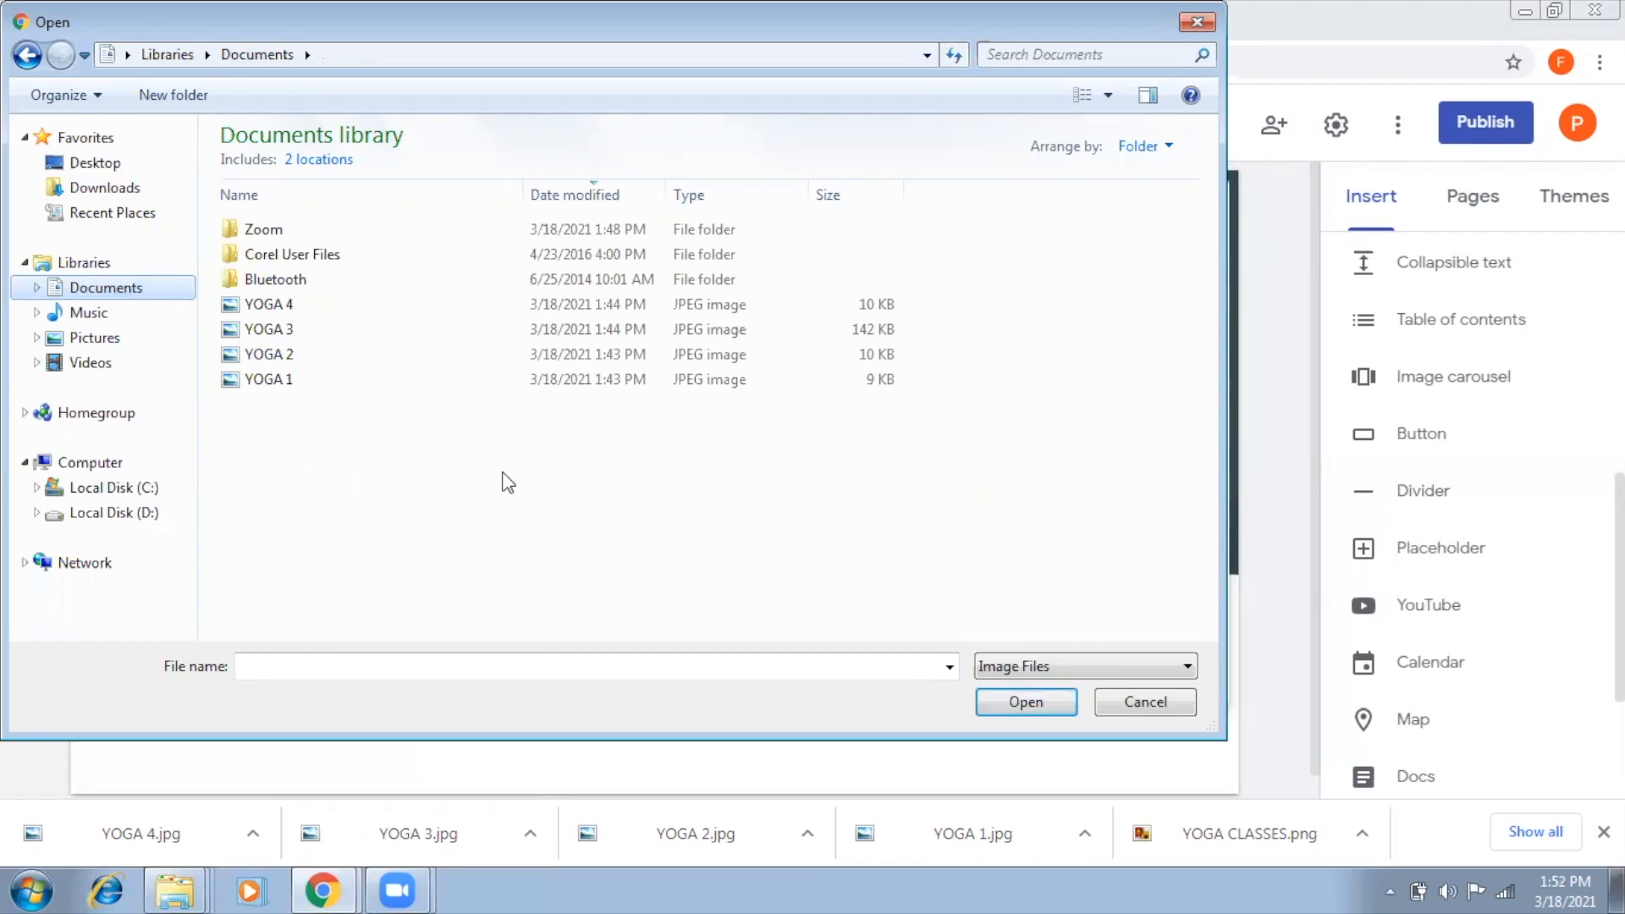
{"action": "left_click", "coordinate": [417, 381]}
{"action": "left_click", "coordinate": [1016, 702]}
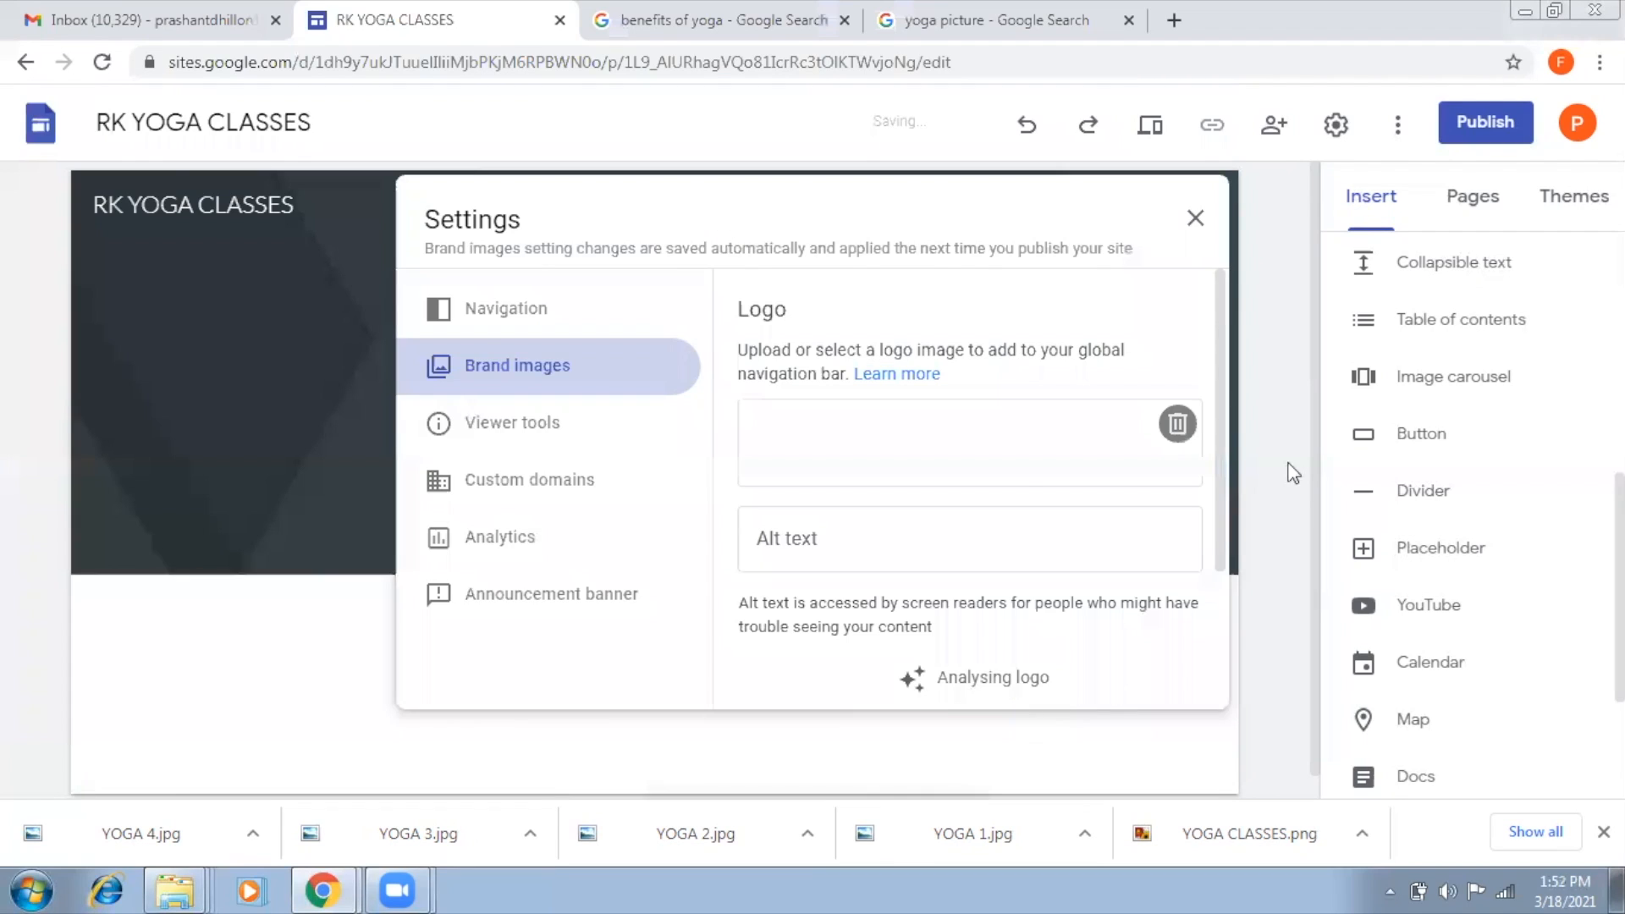
{"action": "left_click", "coordinate": [1193, 218]}
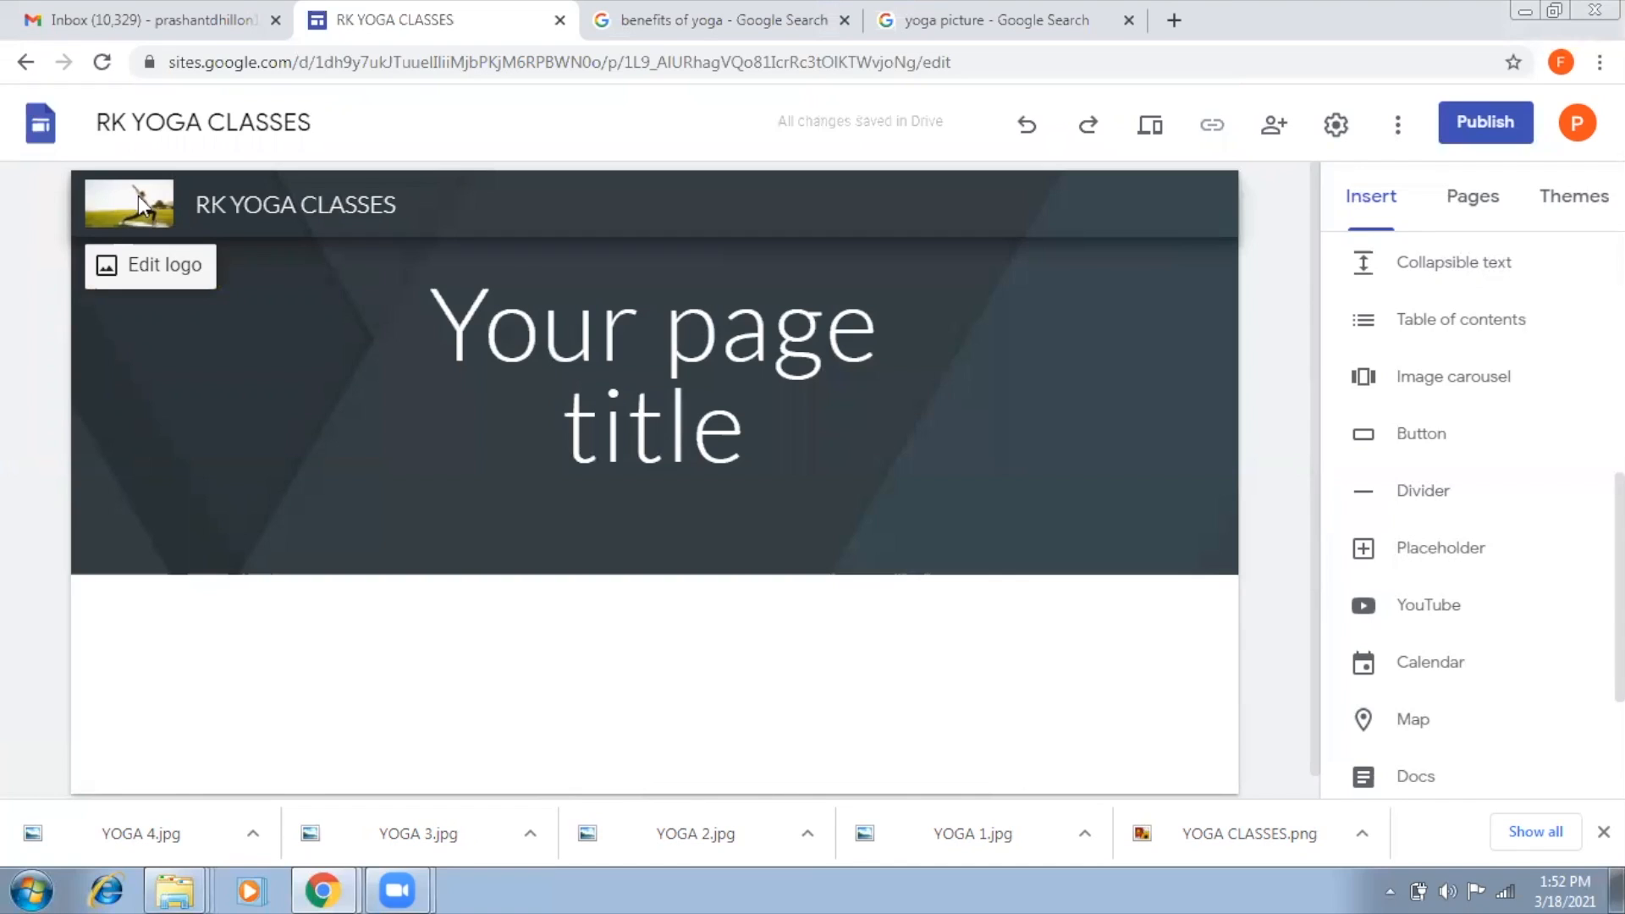
Step: Replace the placeholder page title in the header with RK YOGA CLASSES
{"action": "left_click", "coordinate": [653, 487]}
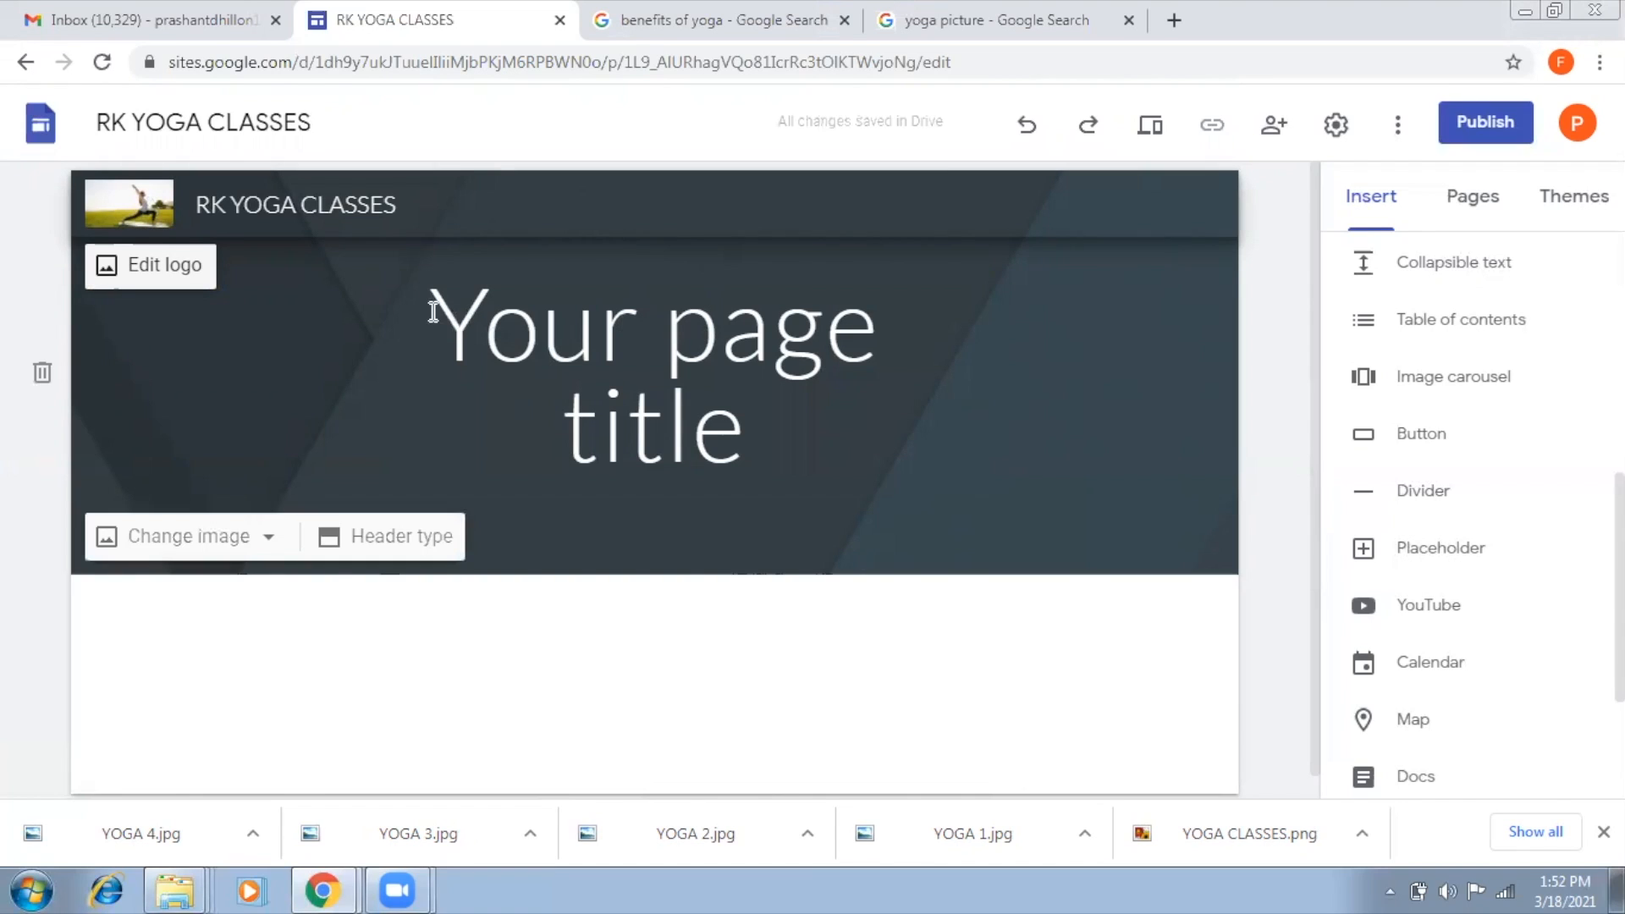
{"action": "left_click_drag", "start_coordinate": [690, 392], "coordinate": [760, 416]}
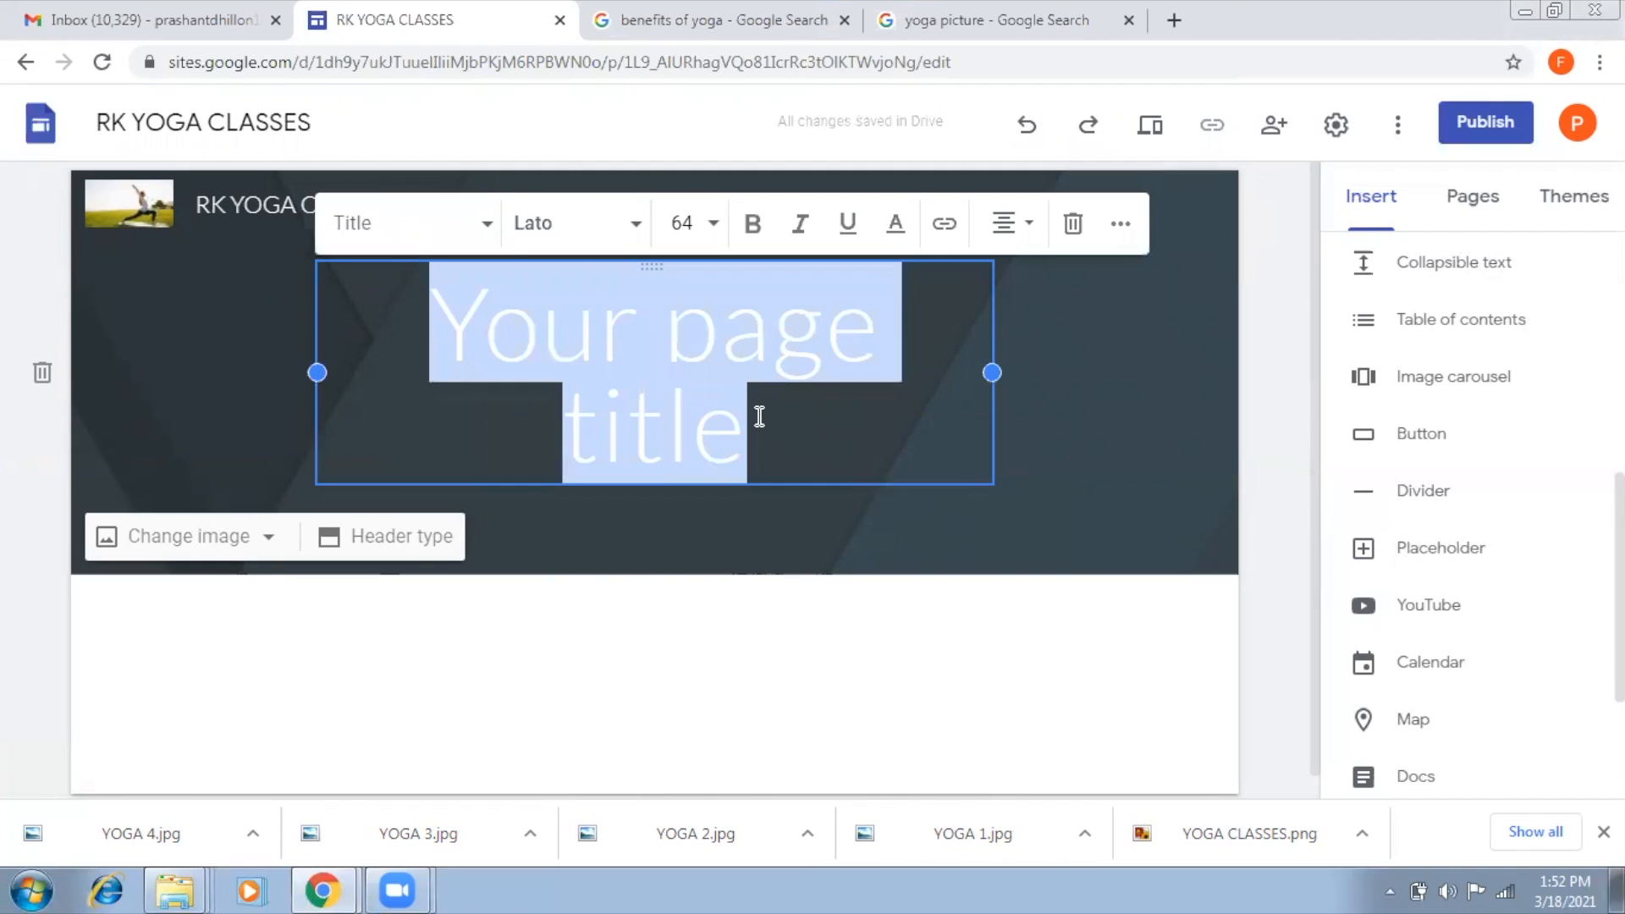
{"action": "key", "text": "BackSpace"}
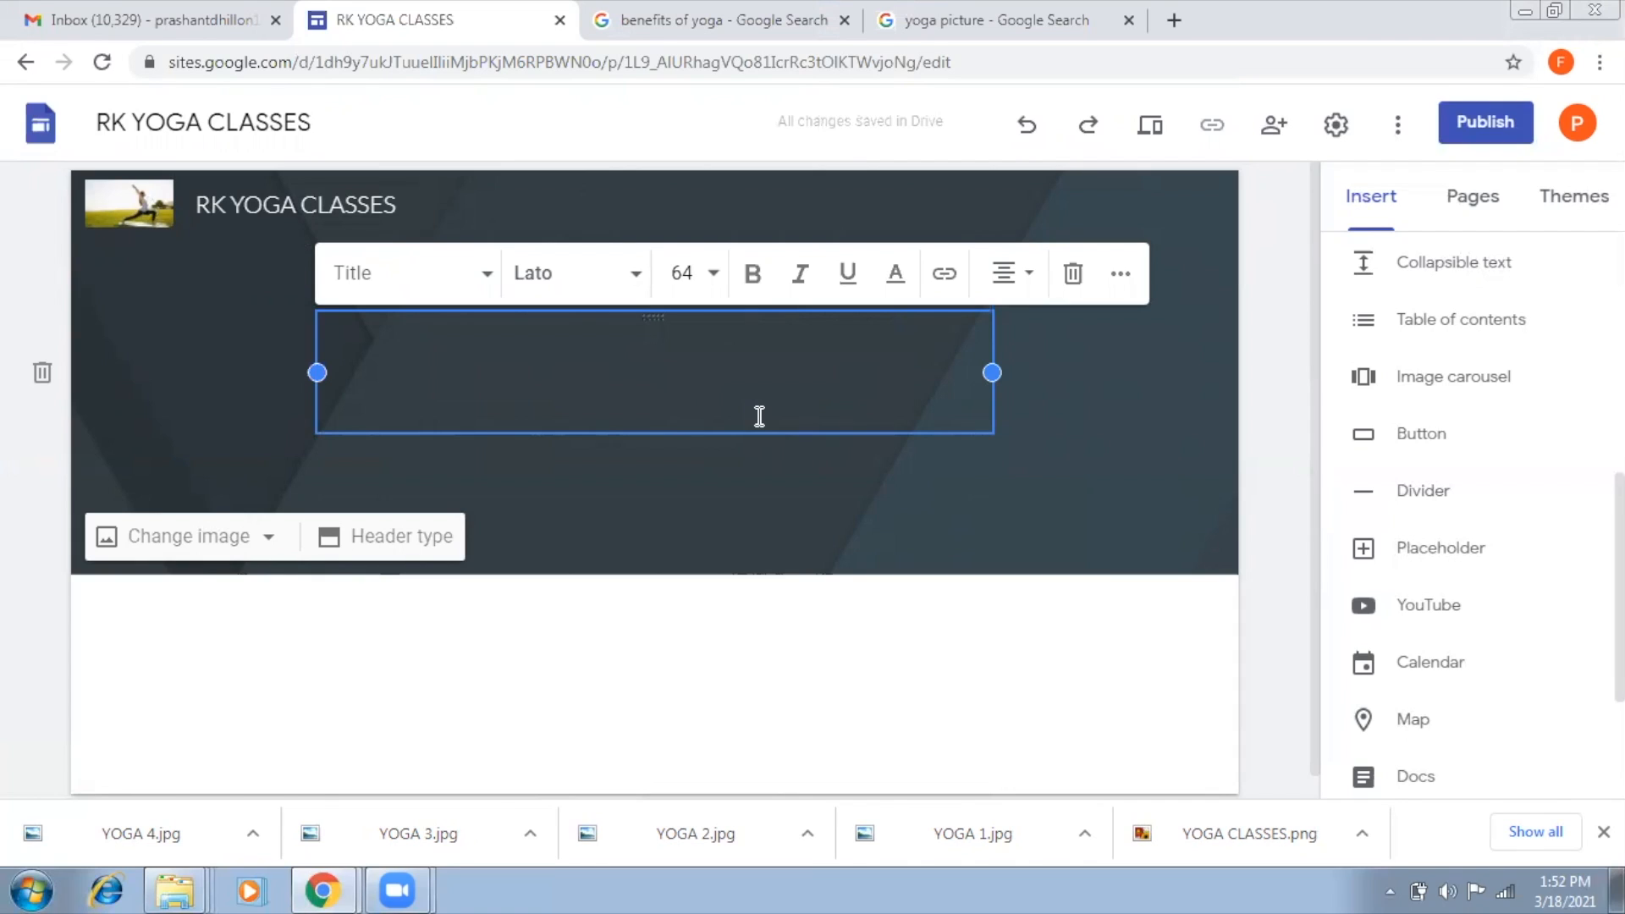
{"action": "type", "text": "RK Y"}
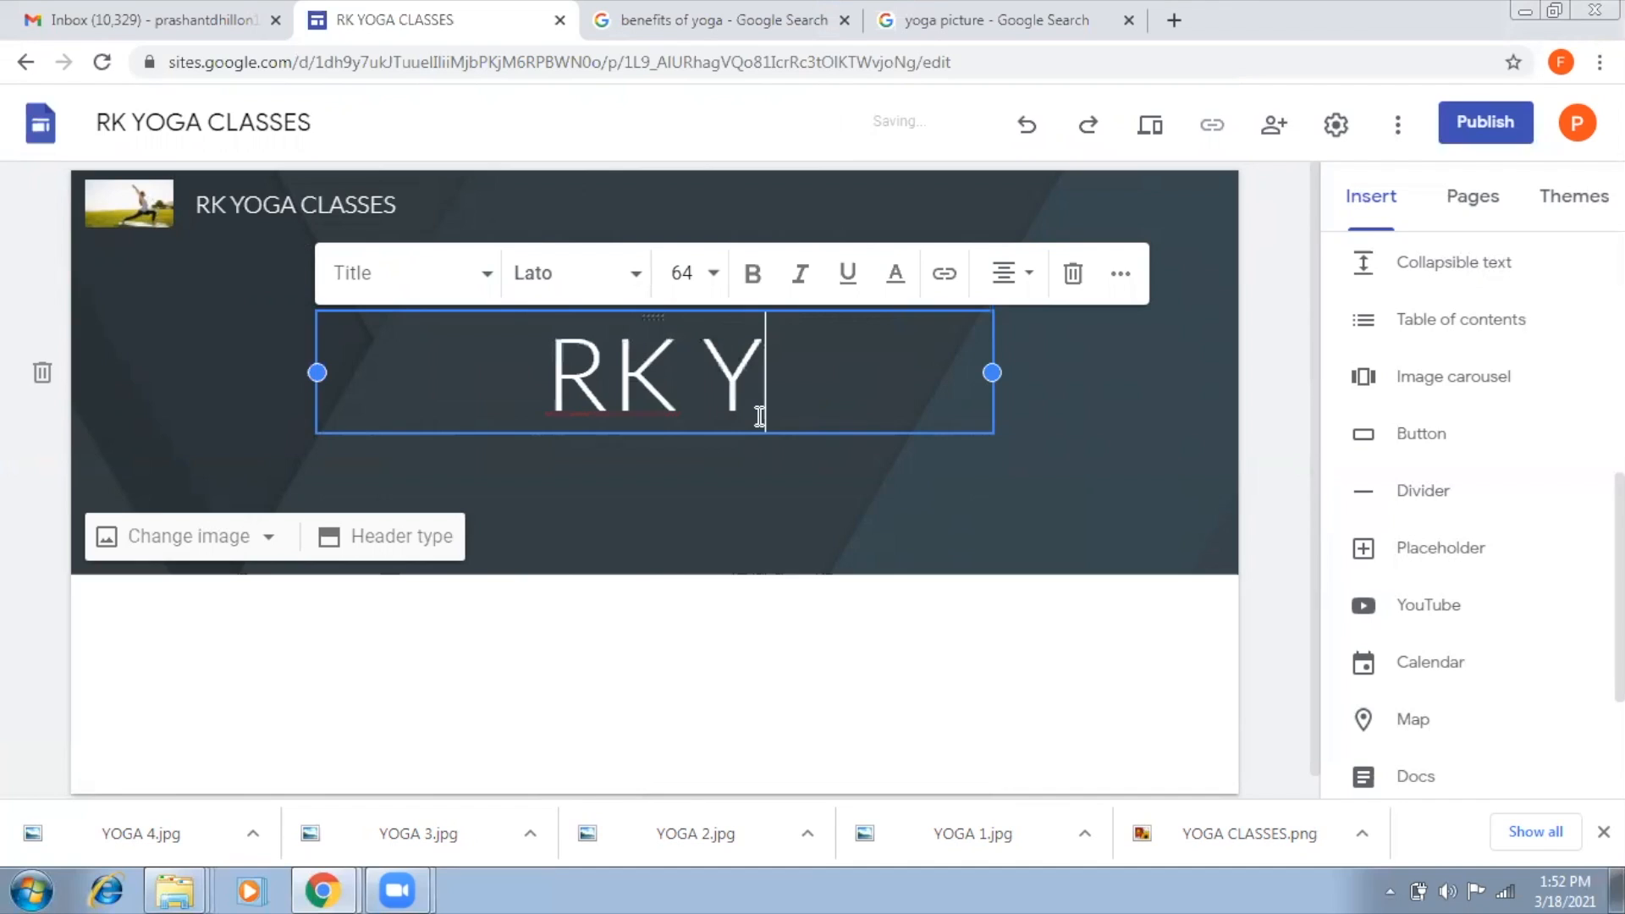
{"action": "type", "text": "OGA C"}
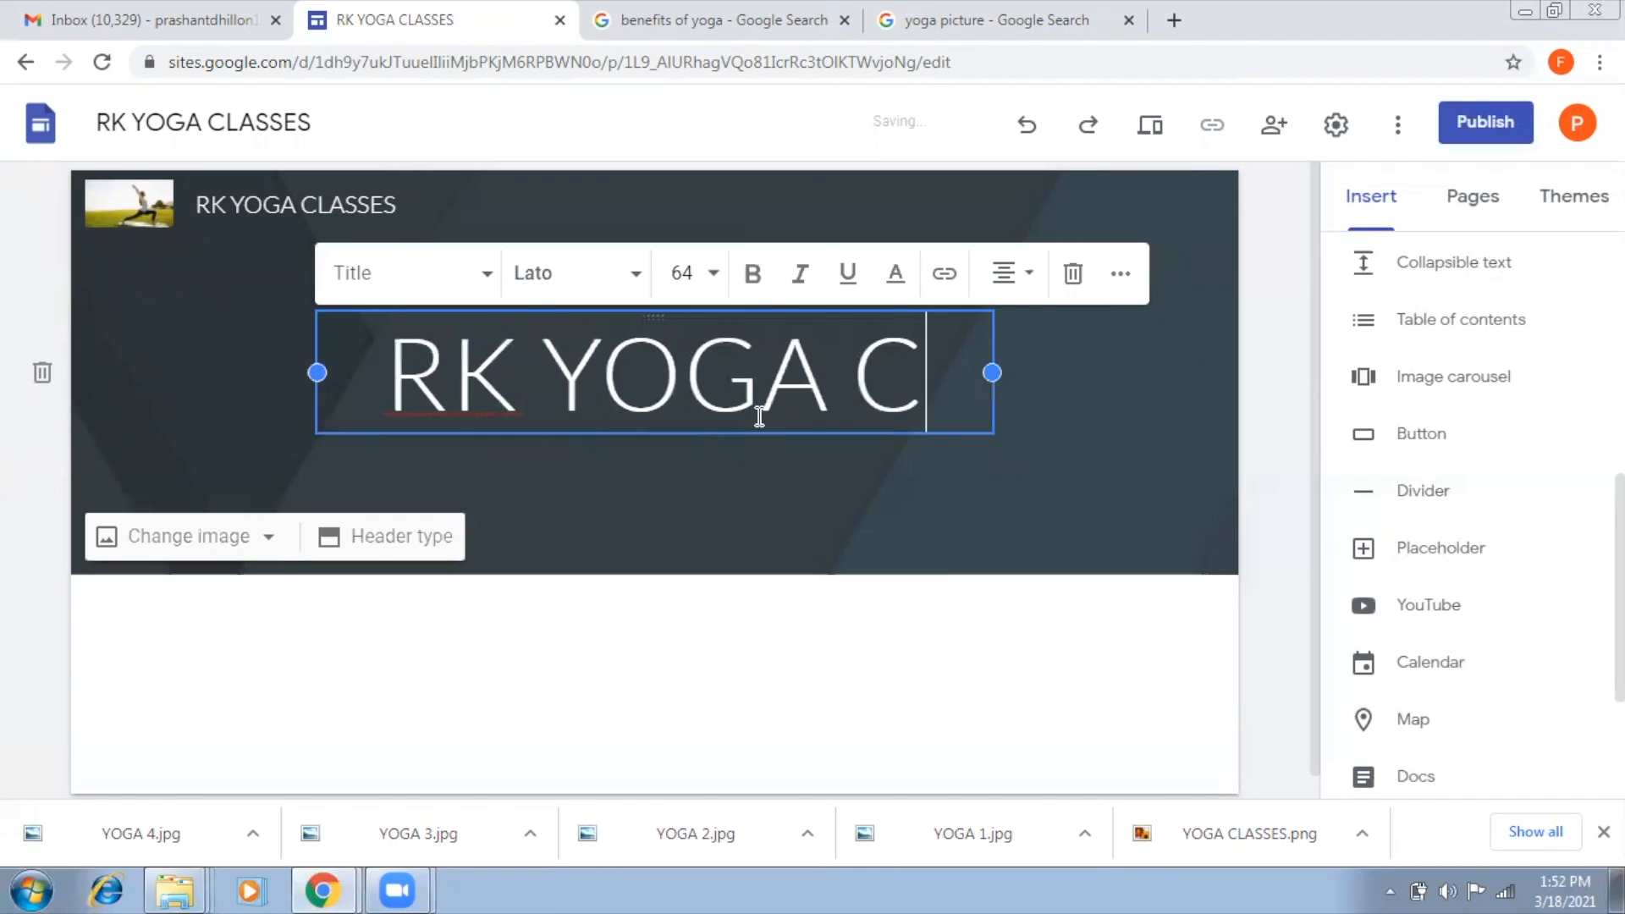
{"action": "type", "text": "LASSES"}
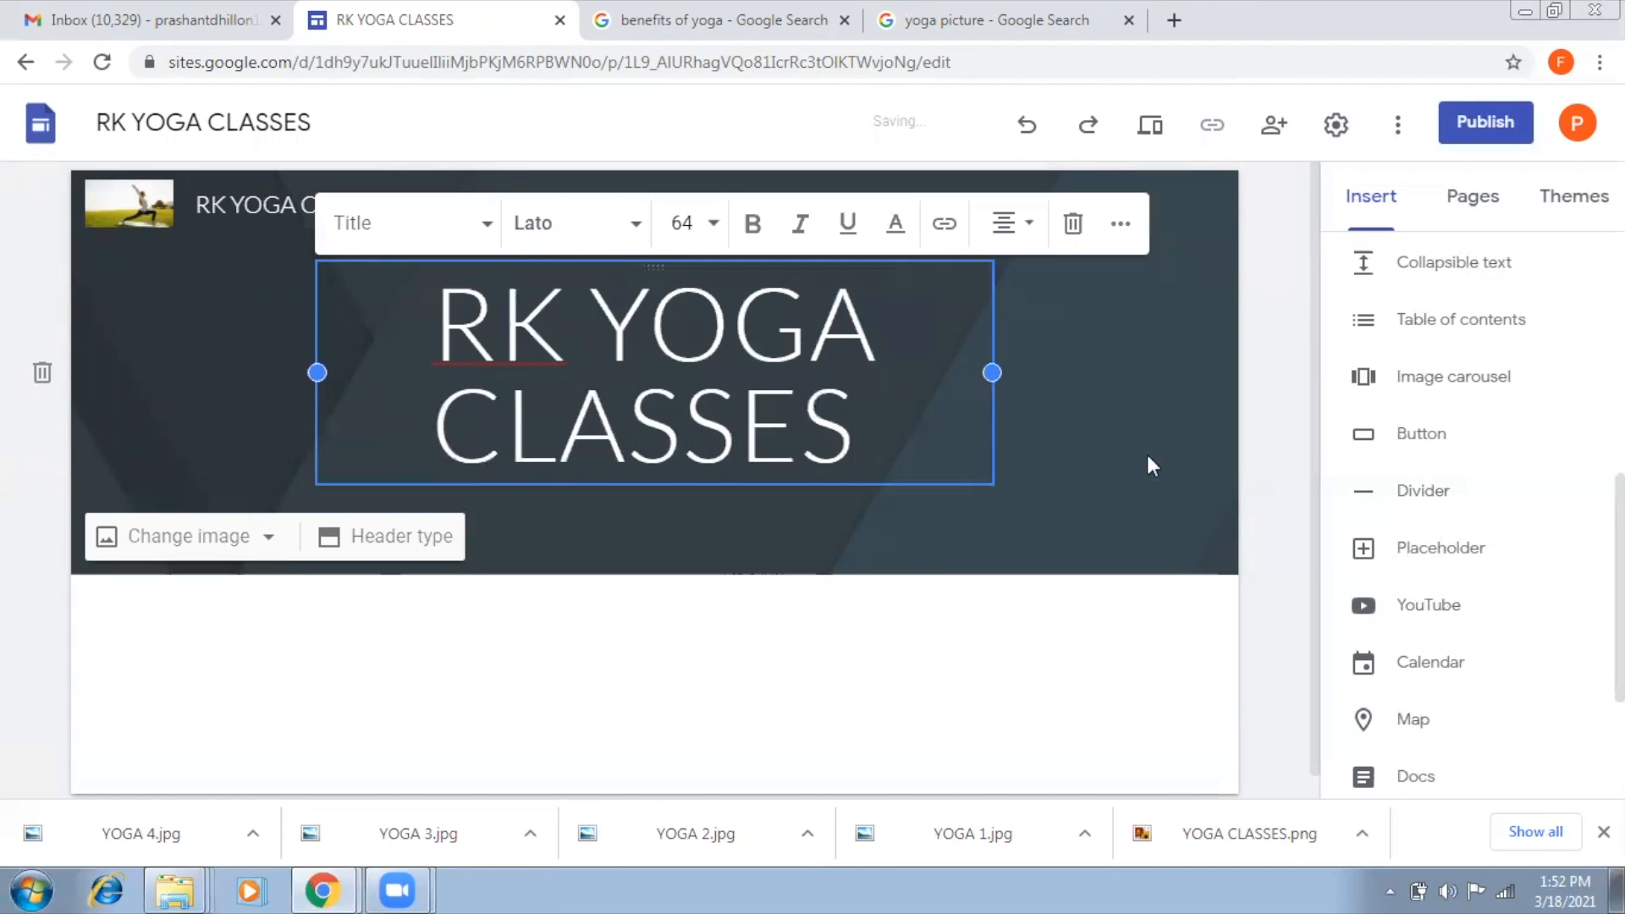
Step: Try bold, italic and underline formatting one after another on the whole page title, removing each again
{"action": "left_click", "coordinate": [438, 322]}
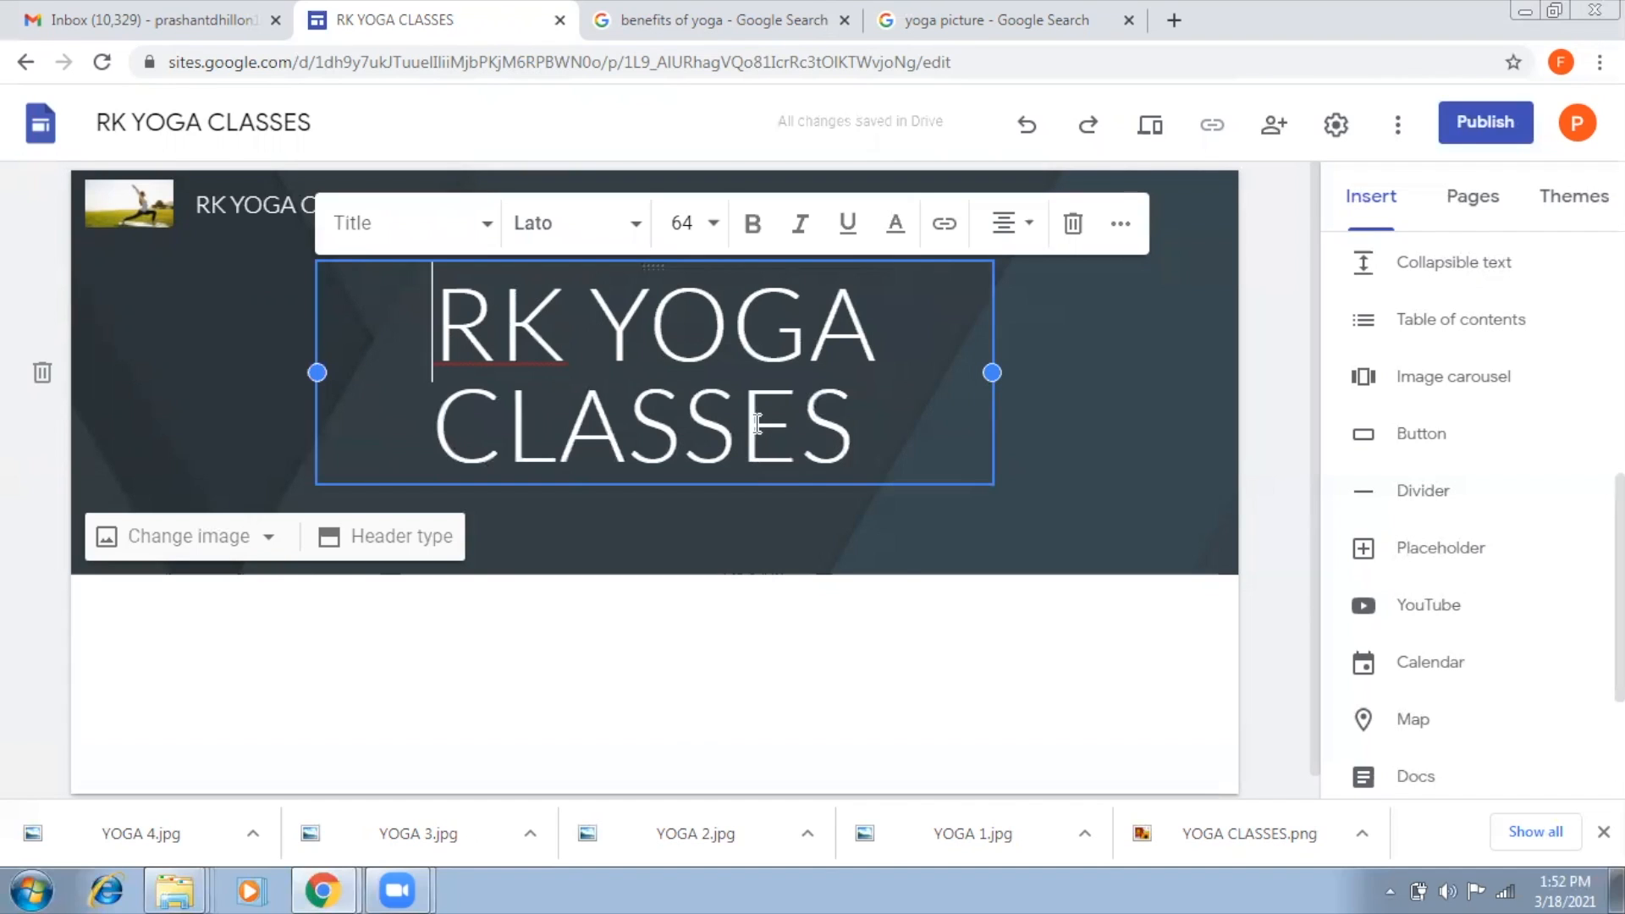
{"action": "left_click", "coordinate": [855, 421], "text": "shift"}
{"action": "left_click", "coordinate": [750, 229]}
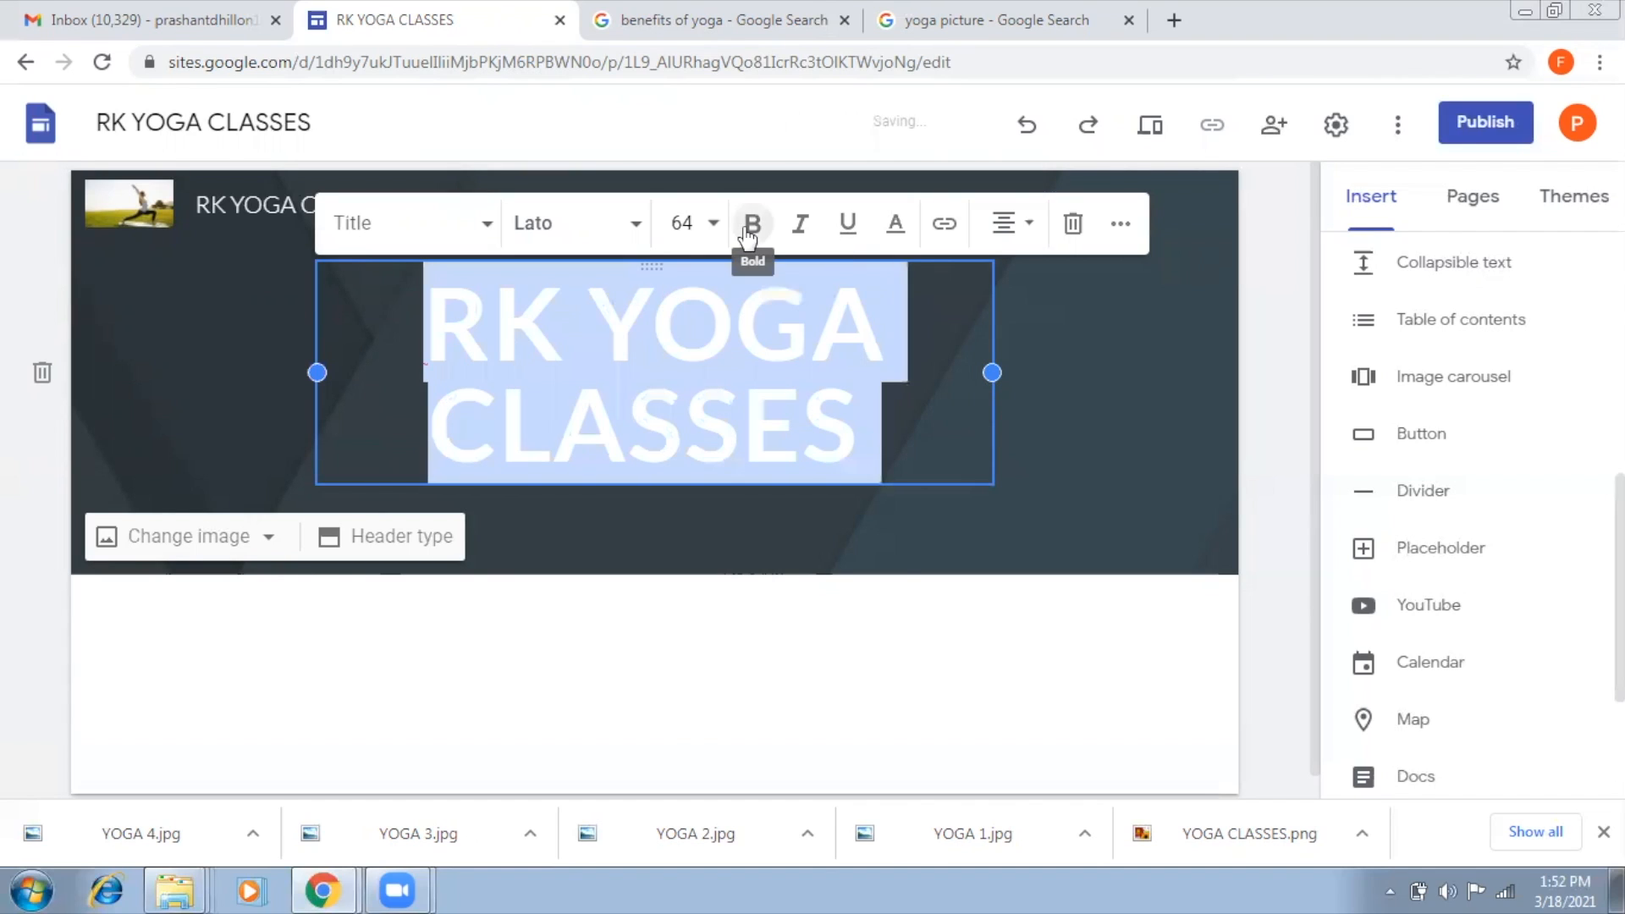
{"action": "left_click", "coordinate": [749, 228]}
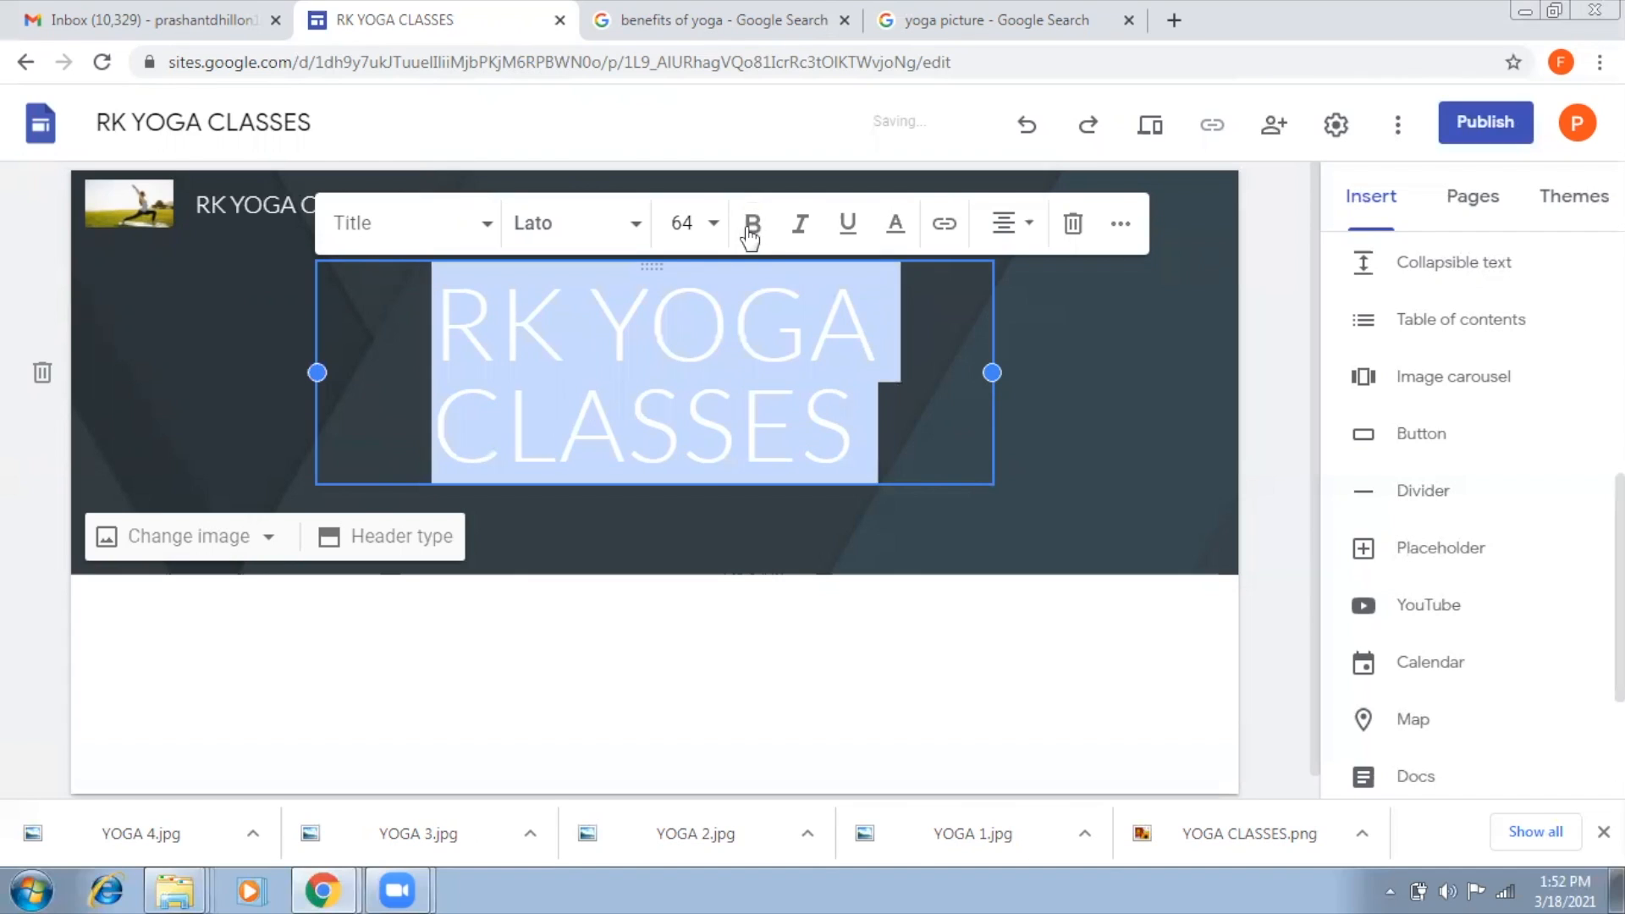
{"action": "left_click", "coordinate": [800, 237]}
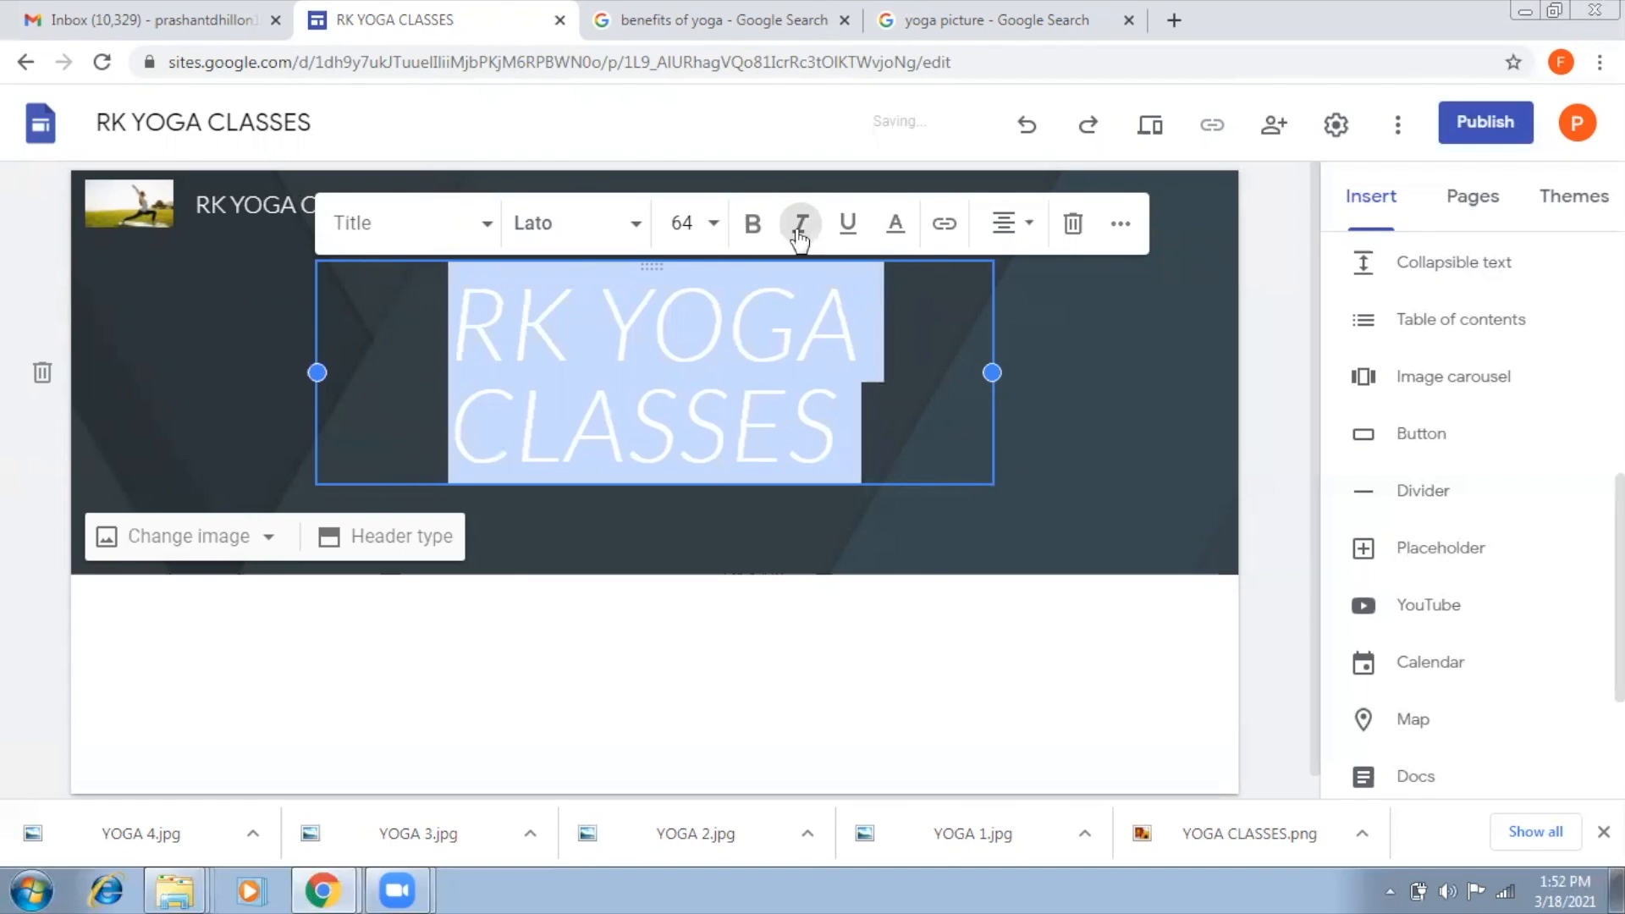
{"action": "left_click", "coordinate": [806, 238]}
{"action": "left_click", "coordinate": [849, 235]}
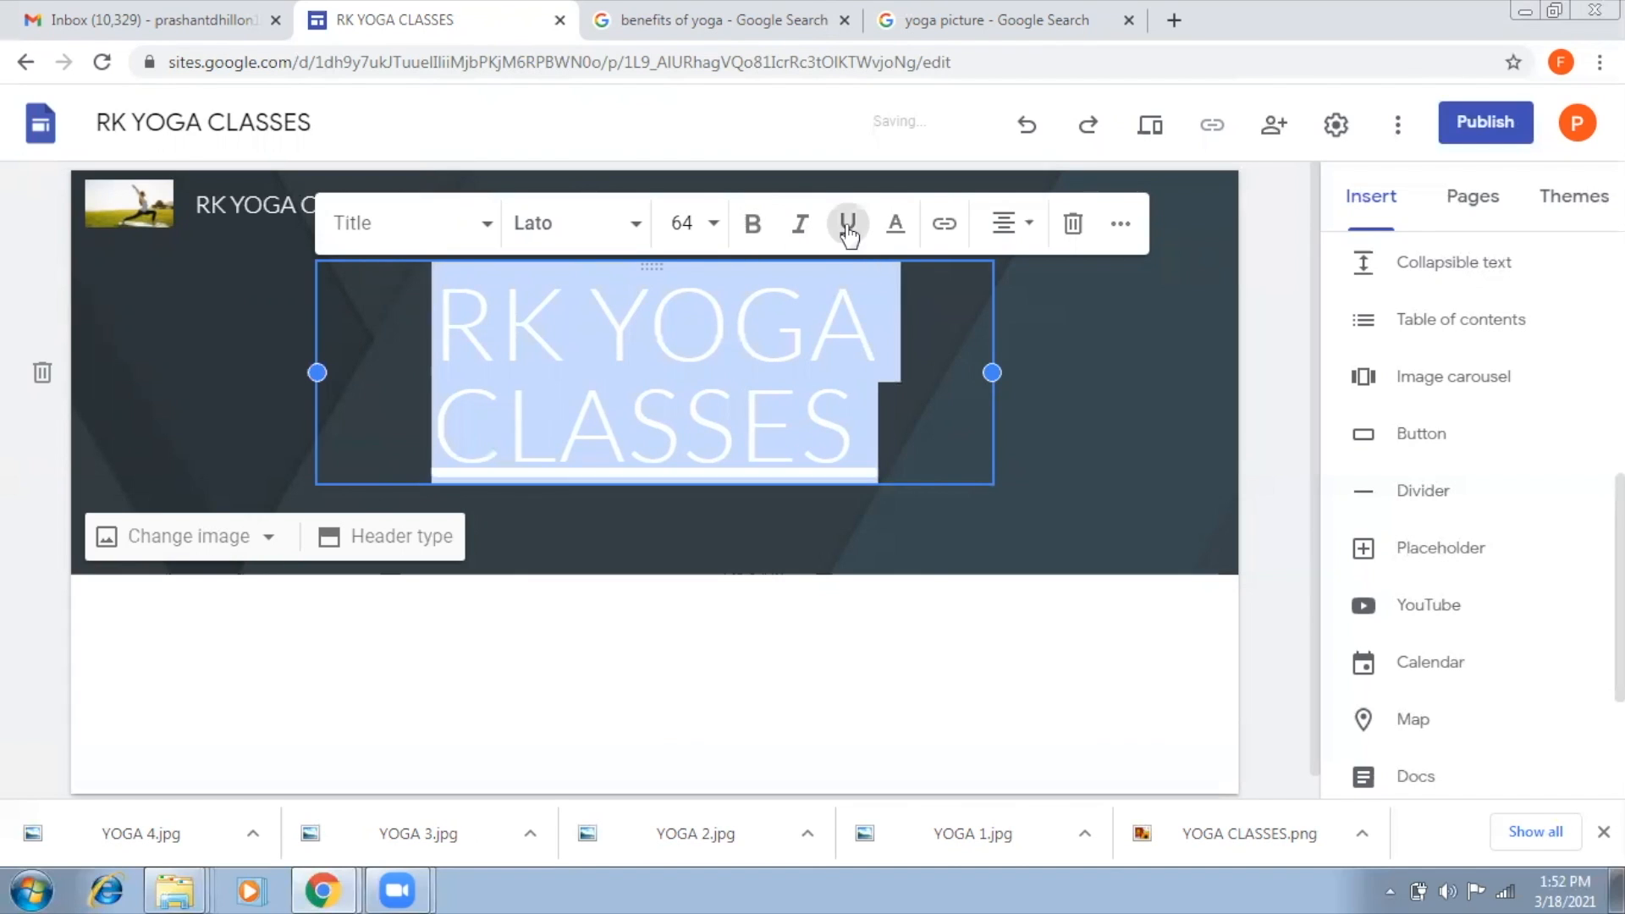
{"action": "left_click", "coordinate": [850, 237]}
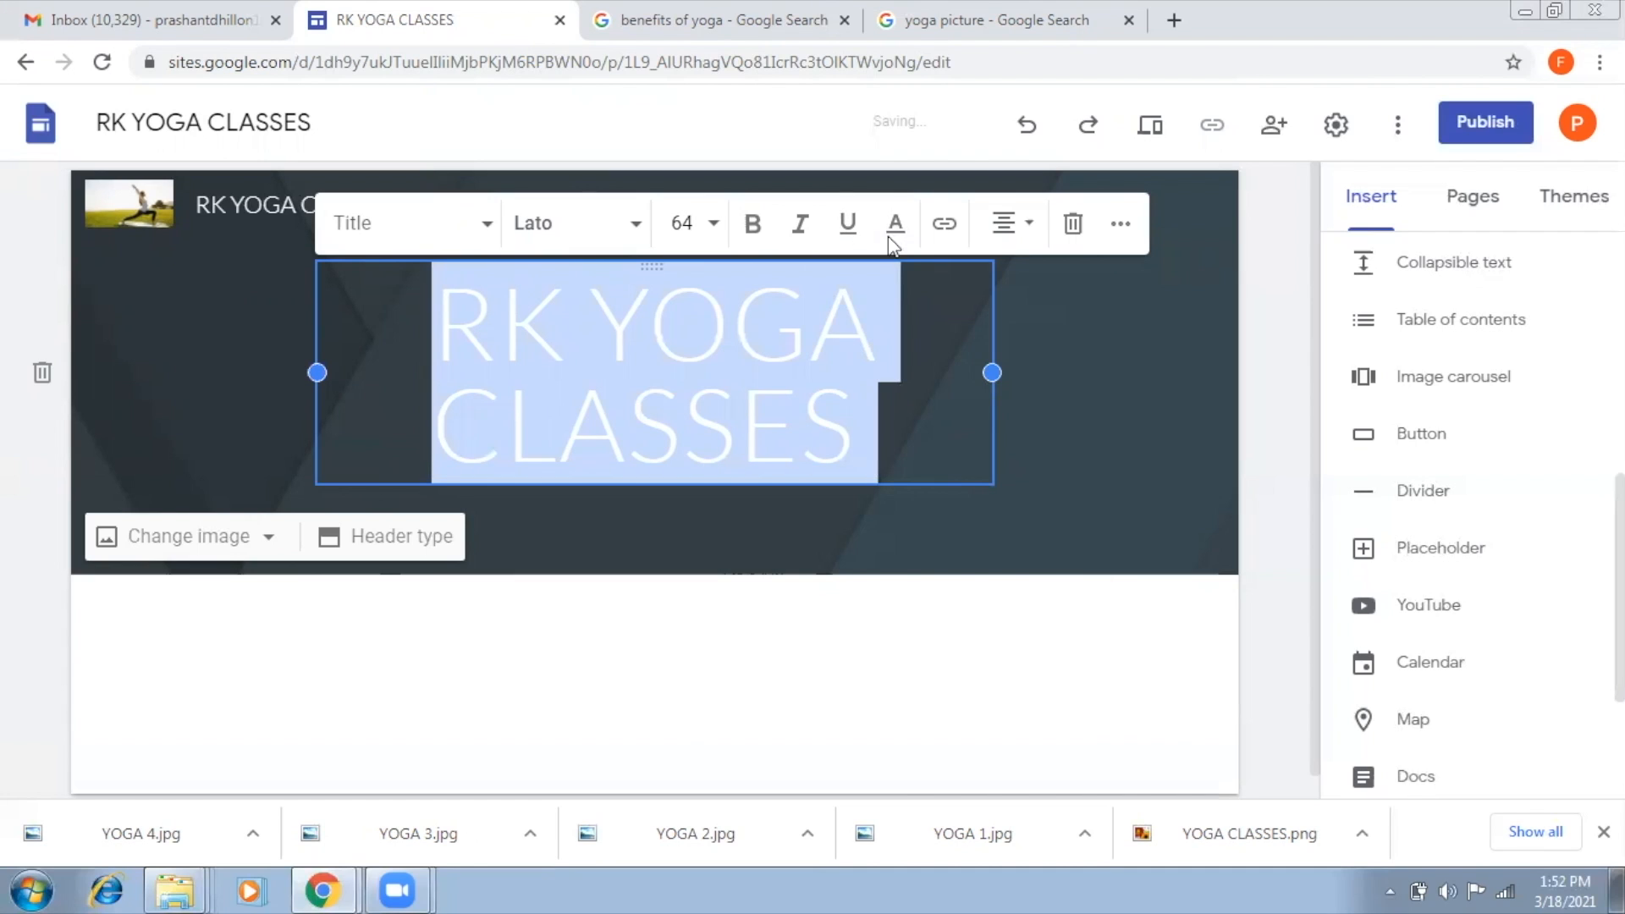
Step: Try blue as the page title's text colour, then set it back to white
{"action": "left_click", "coordinate": [892, 235]}
{"action": "left_click", "coordinate": [1020, 334]}
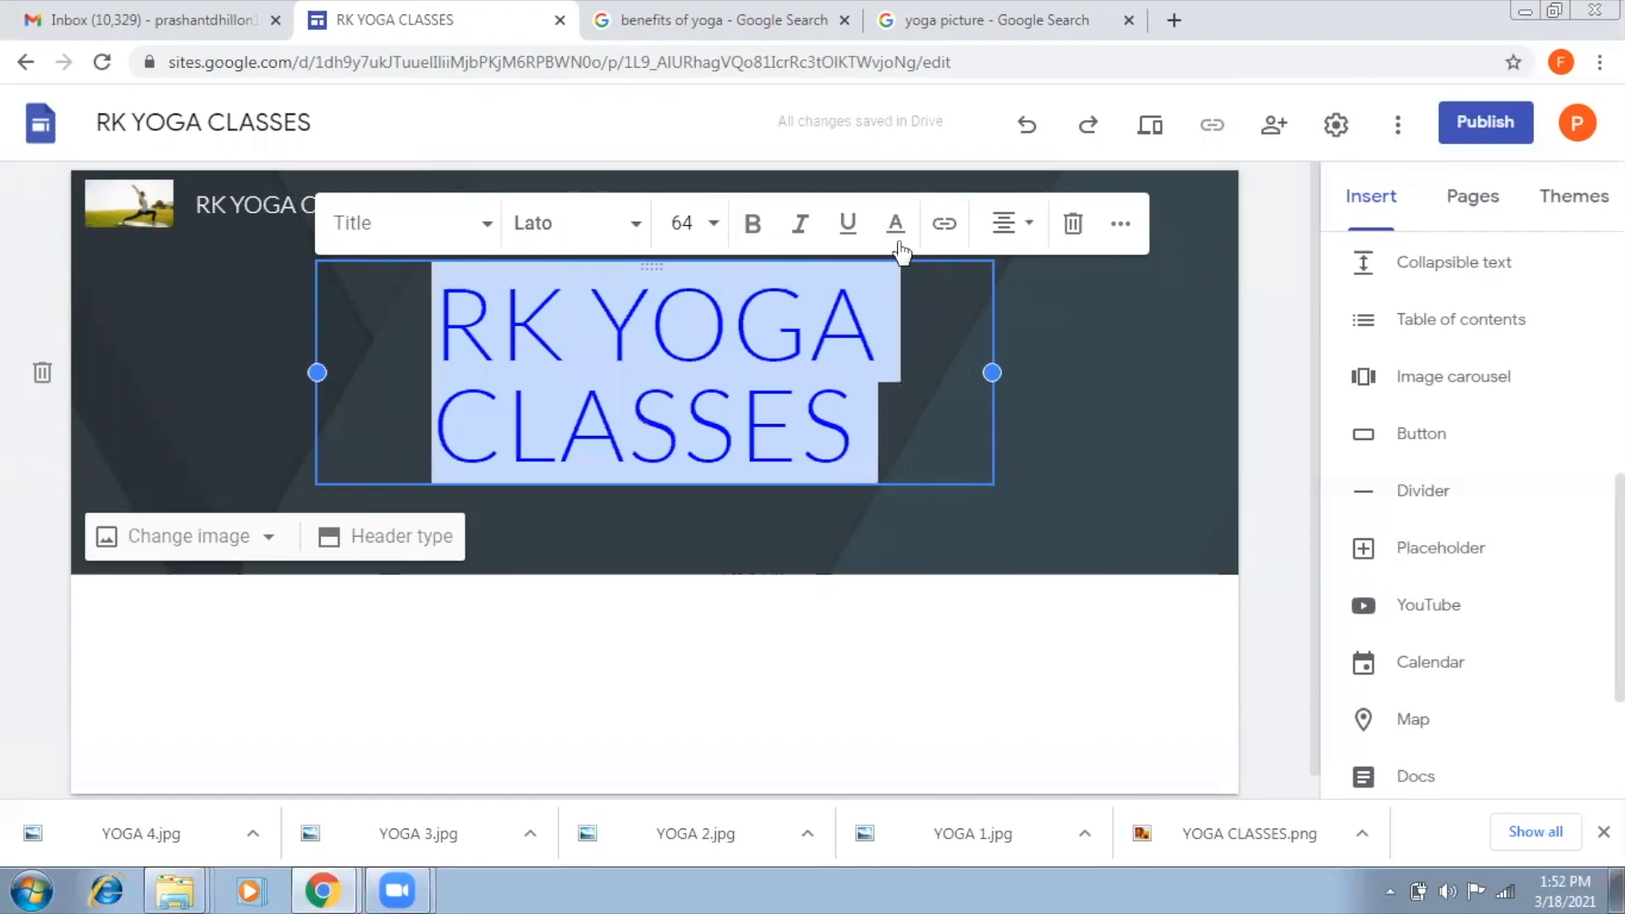
{"action": "left_click", "coordinate": [898, 236]}
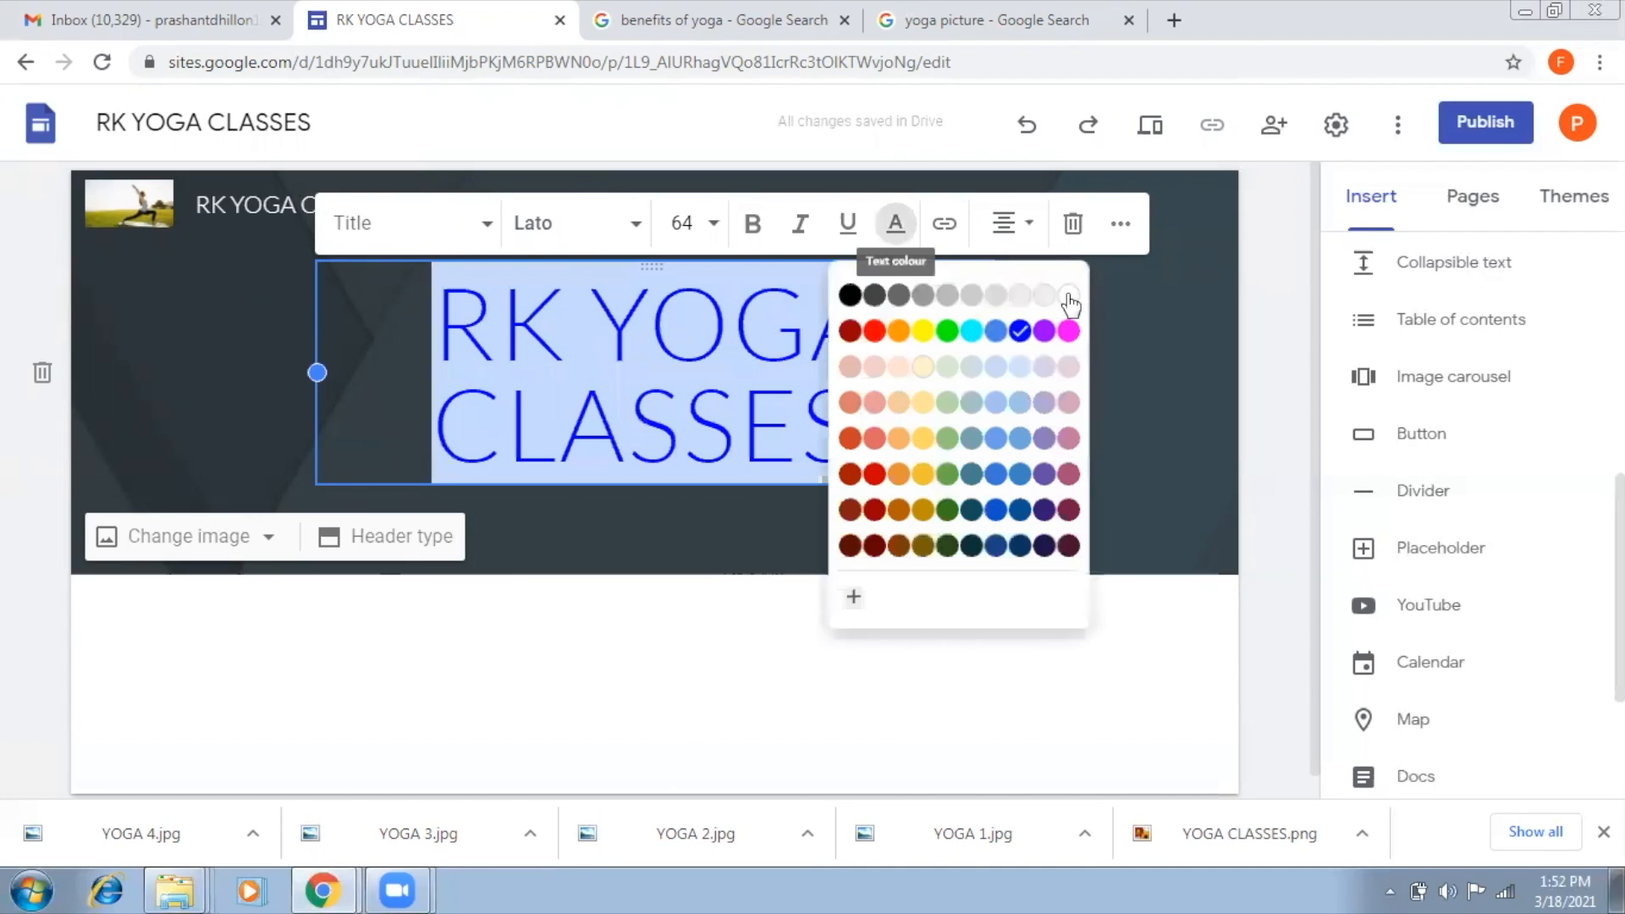
{"action": "left_click", "coordinate": [1067, 296]}
{"action": "left_click", "coordinate": [1001, 437]}
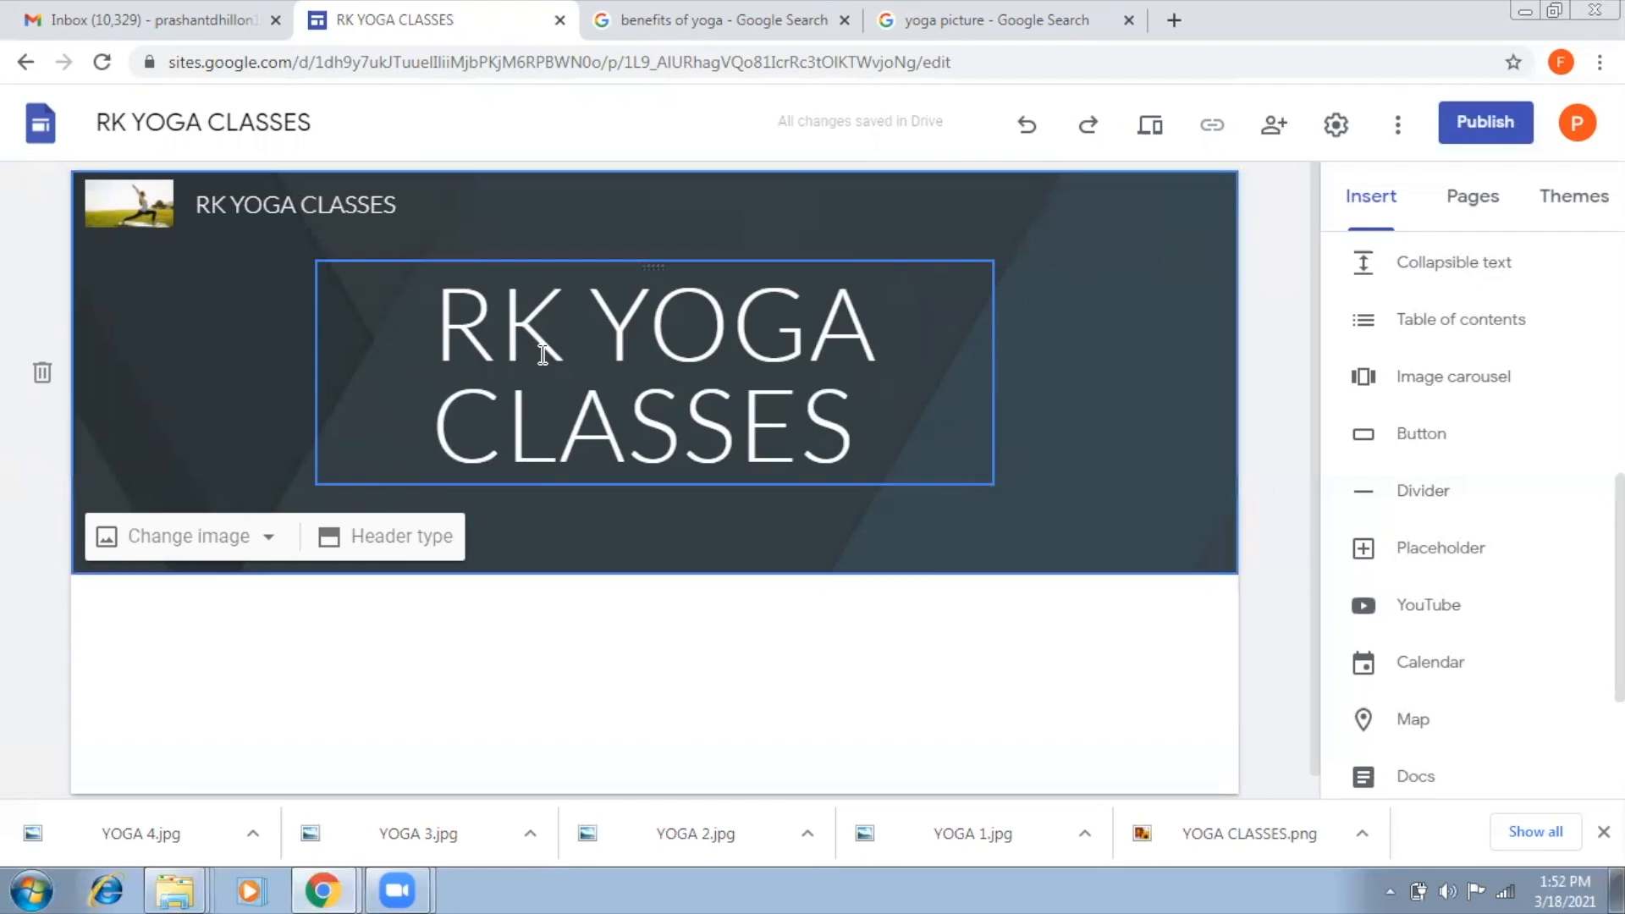
Step: Try the Heading style on the page title text, then restore the Title style
{"action": "left_click_drag", "start_coordinate": [453, 333], "coordinate": [912, 427]}
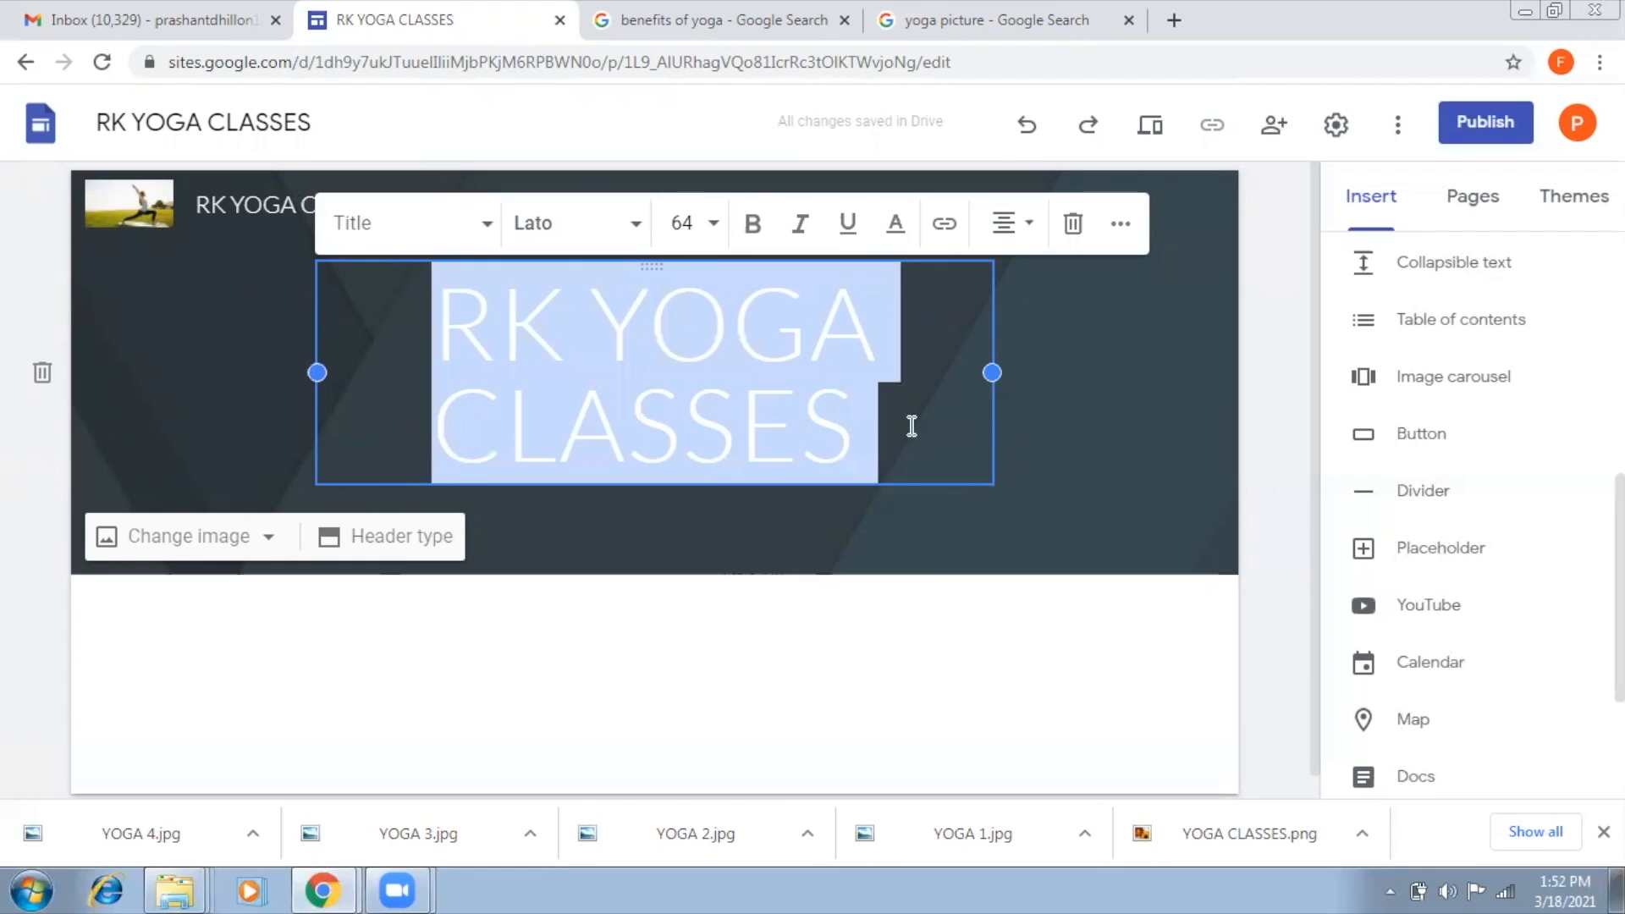
{"action": "left_click", "coordinate": [488, 234]}
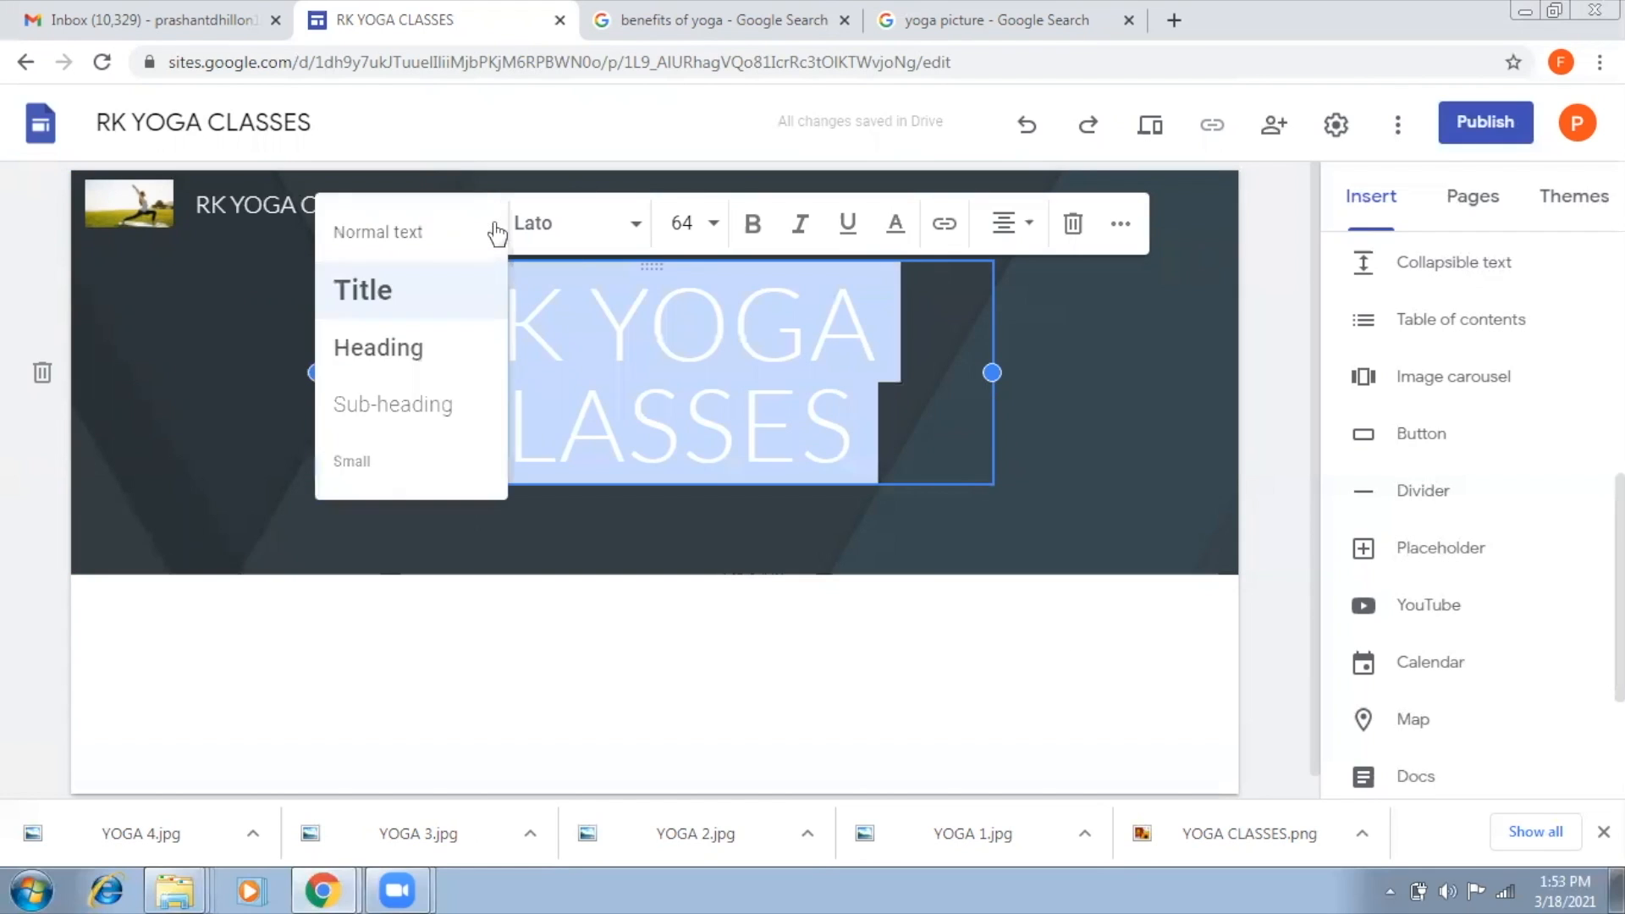
{"action": "left_click", "coordinate": [449, 346]}
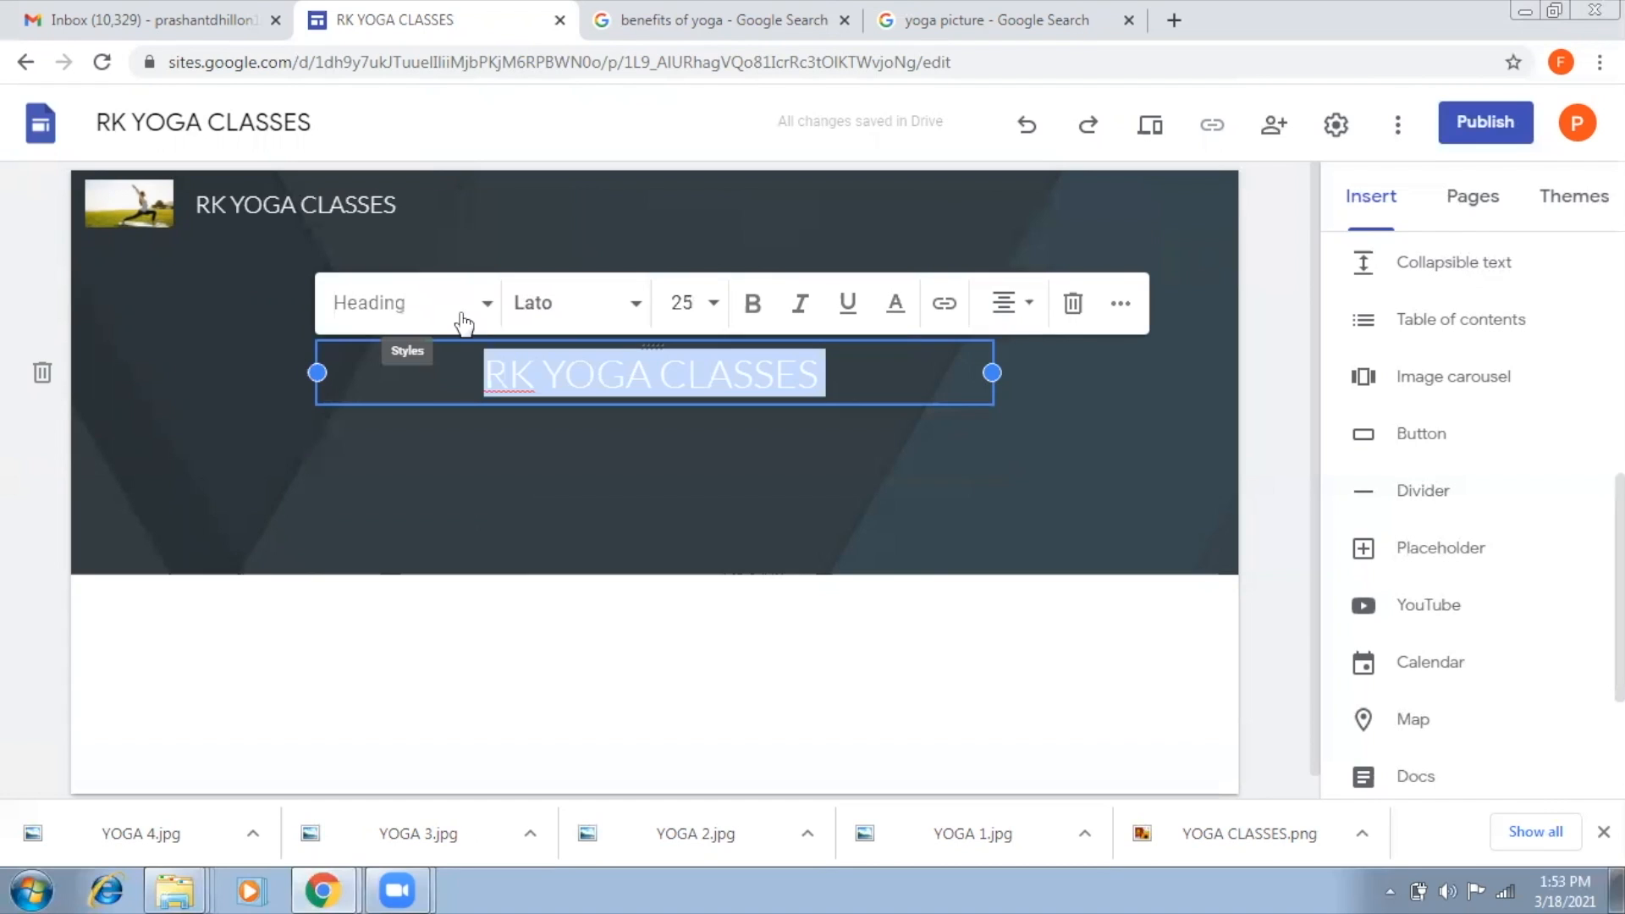
{"action": "left_click", "coordinate": [406, 302]}
{"action": "left_click", "coordinate": [392, 373]}
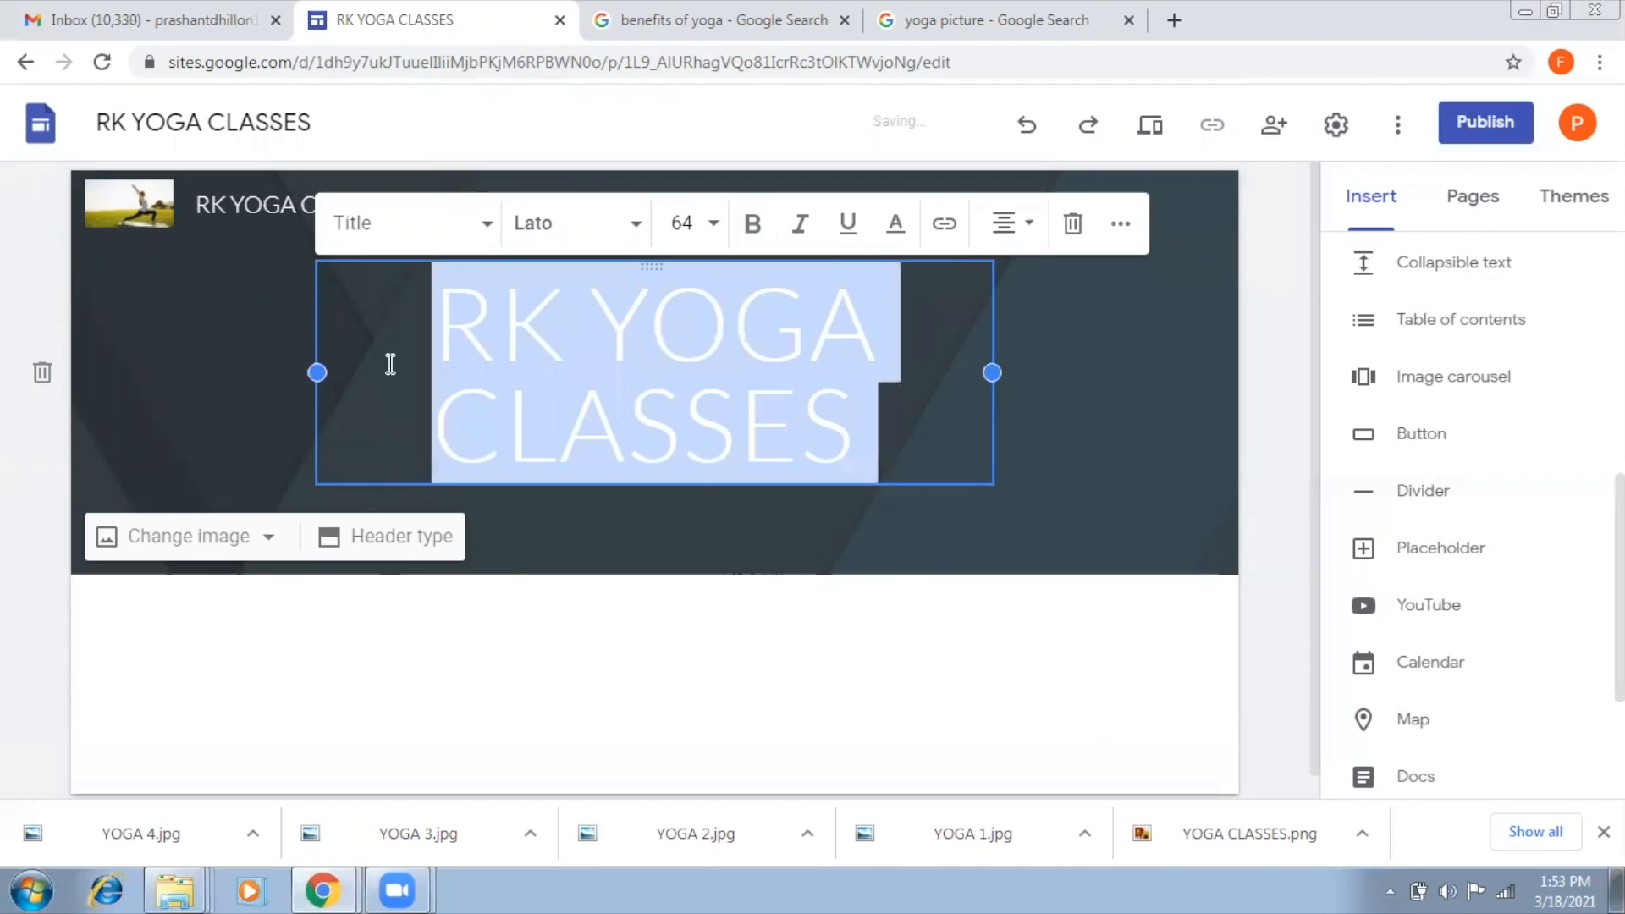
Step: Switch the page title to the Heading style once more and return it to the Title style
{"action": "left_click", "coordinate": [489, 243]}
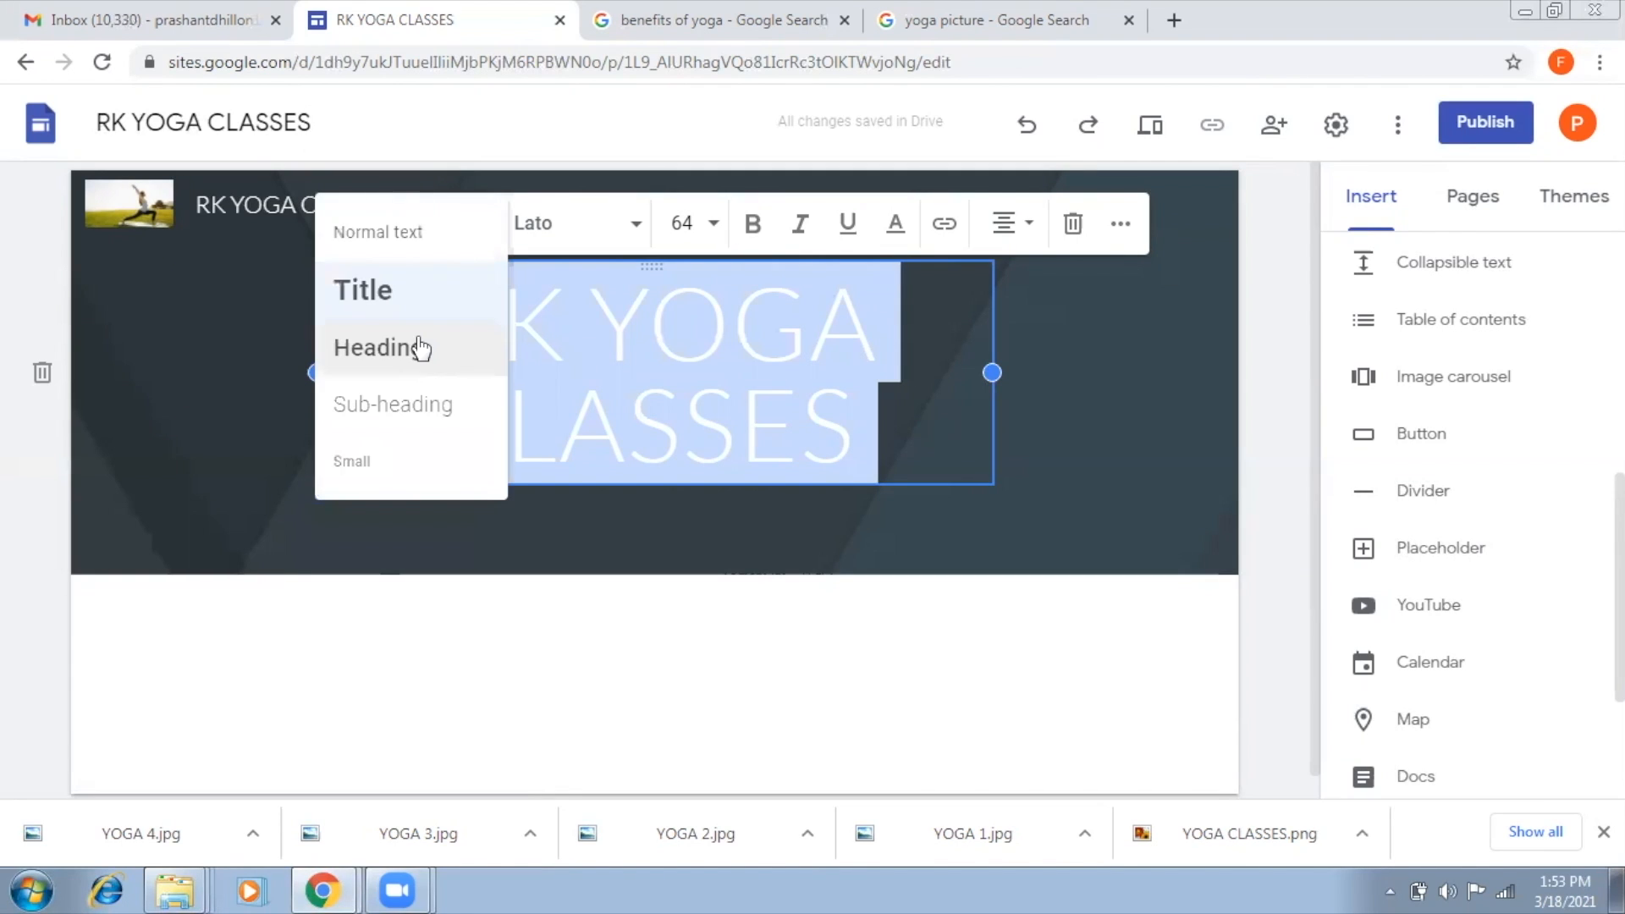
{"action": "left_click", "coordinate": [423, 347]}
{"action": "left_click", "coordinate": [493, 310]}
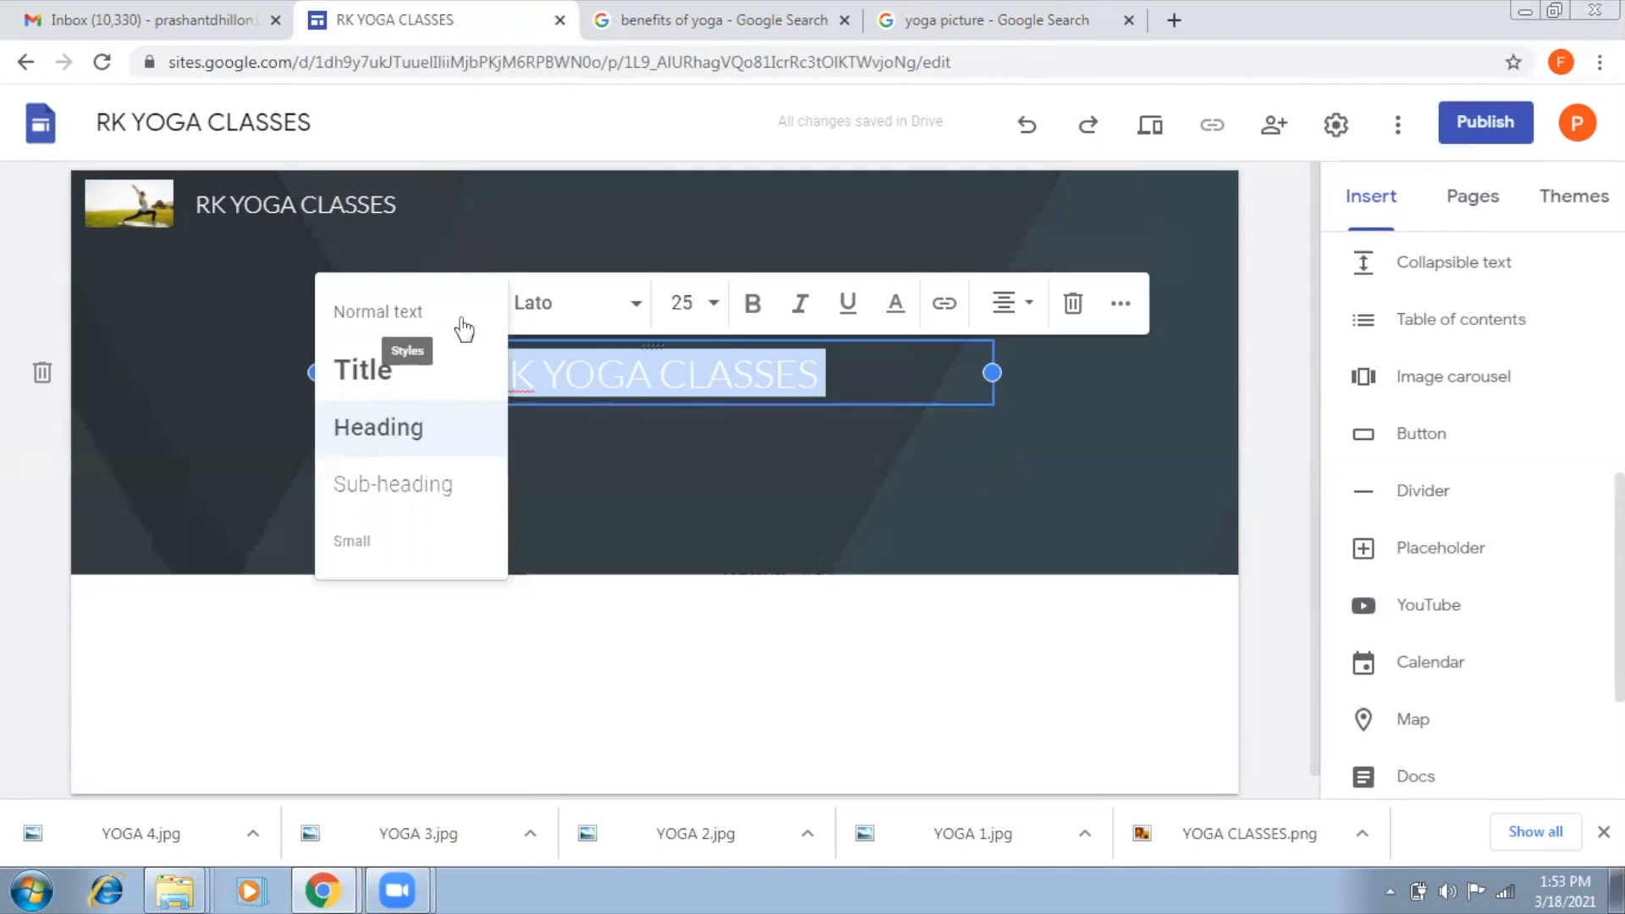
{"action": "left_click", "coordinate": [405, 382]}
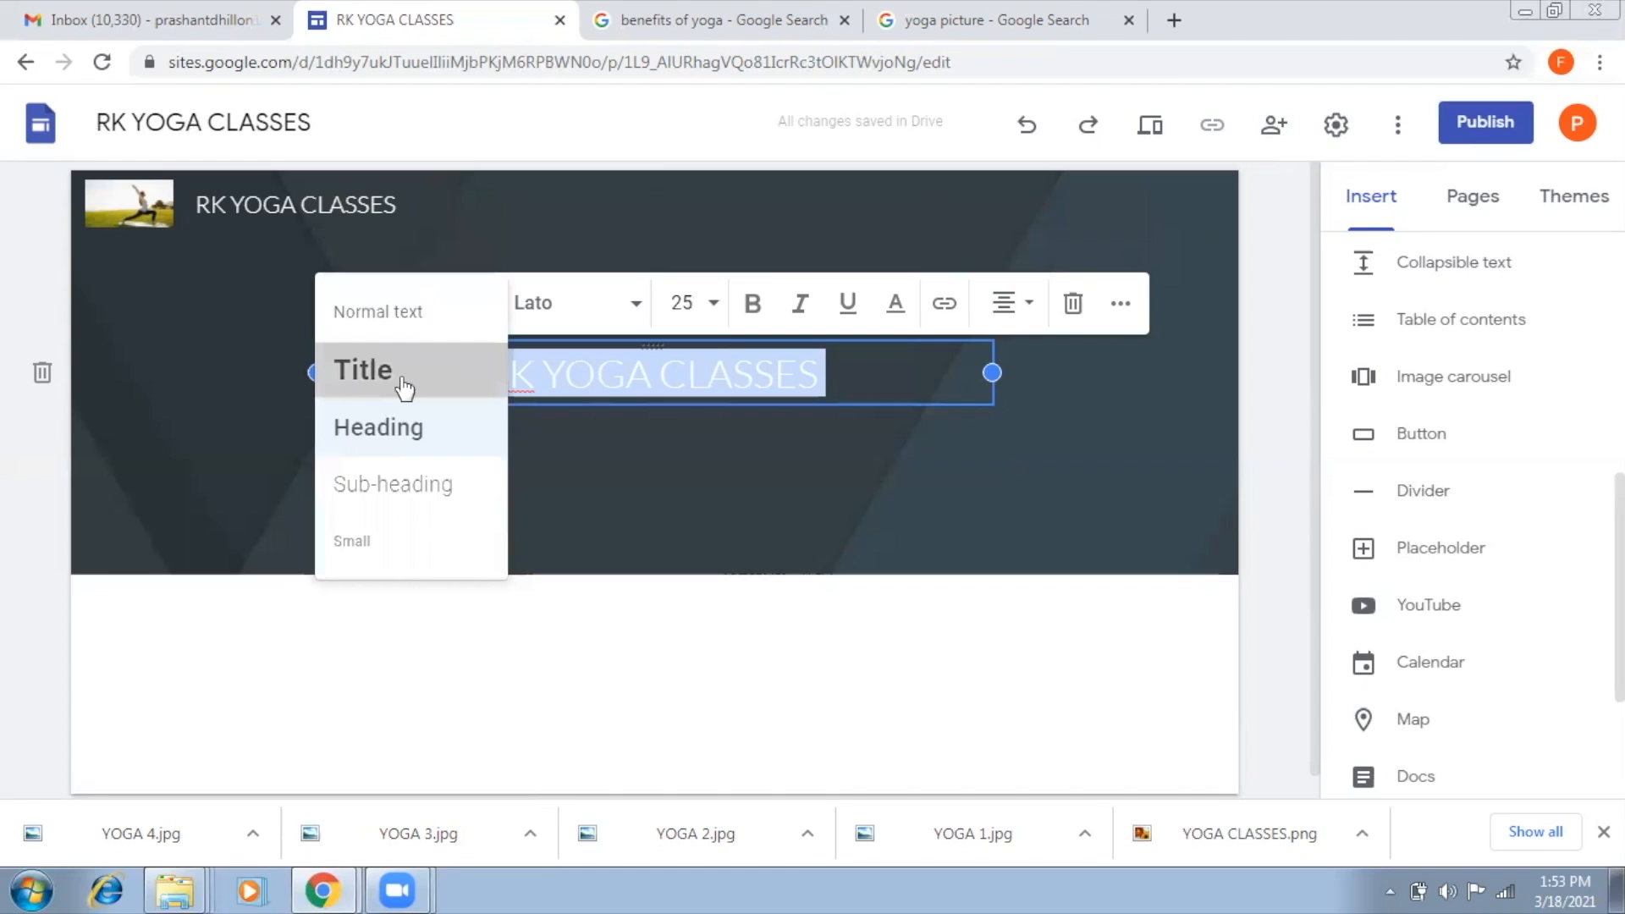
Step: Change the page title's font to EB Garamond and deselect the title
{"action": "left_click", "coordinate": [604, 242]}
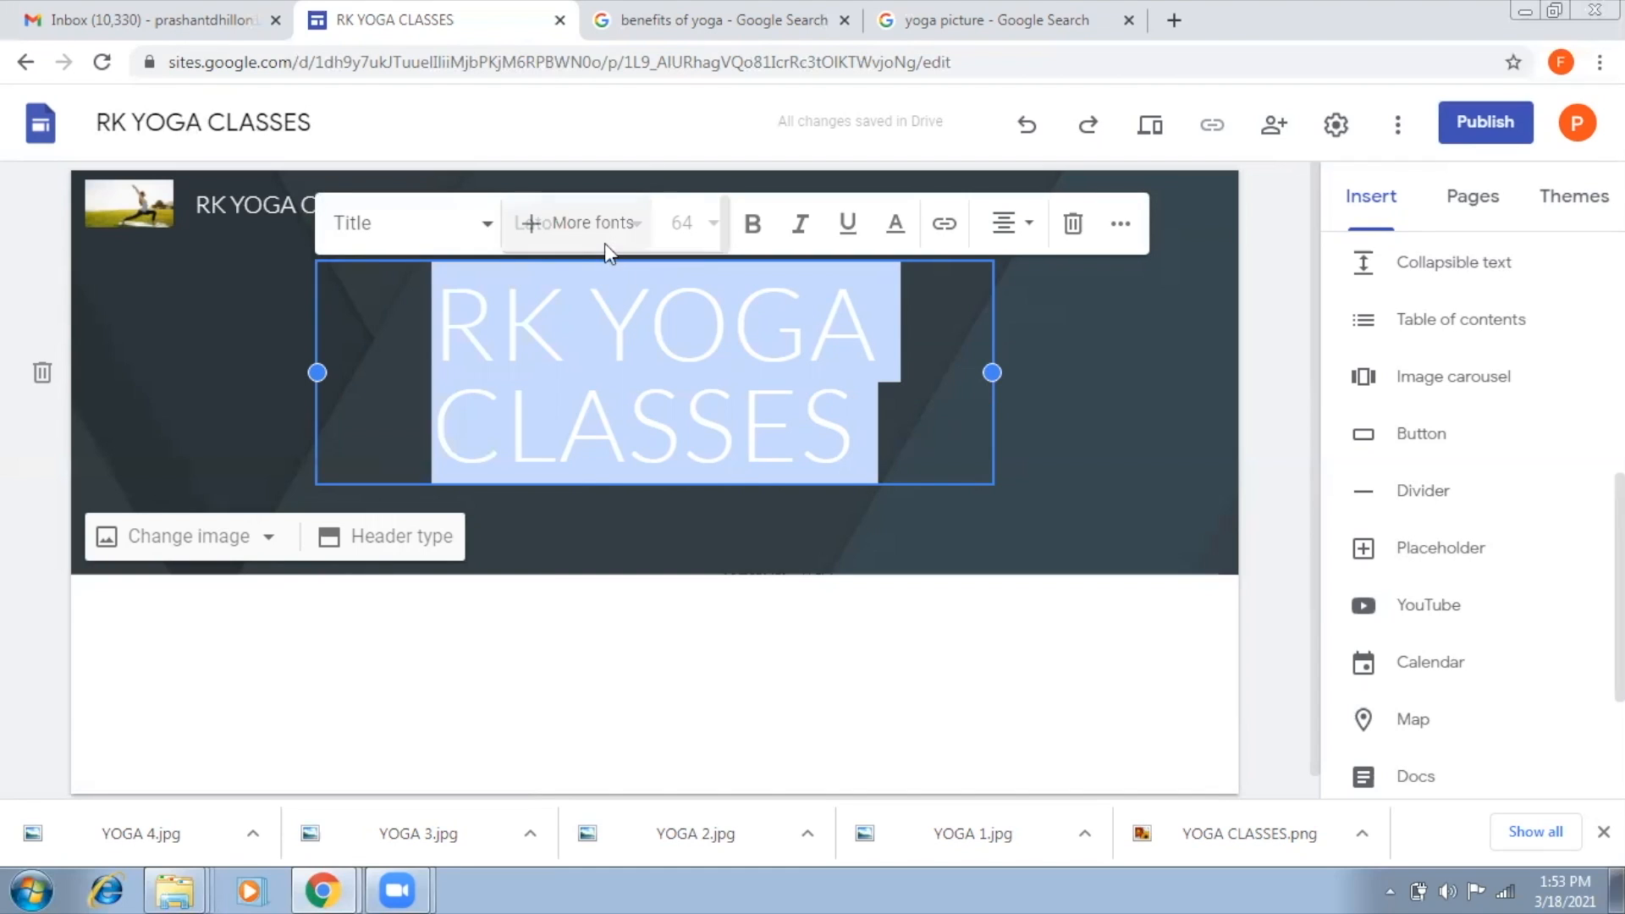
{"action": "mouse_move", "coordinate": [591, 528]}
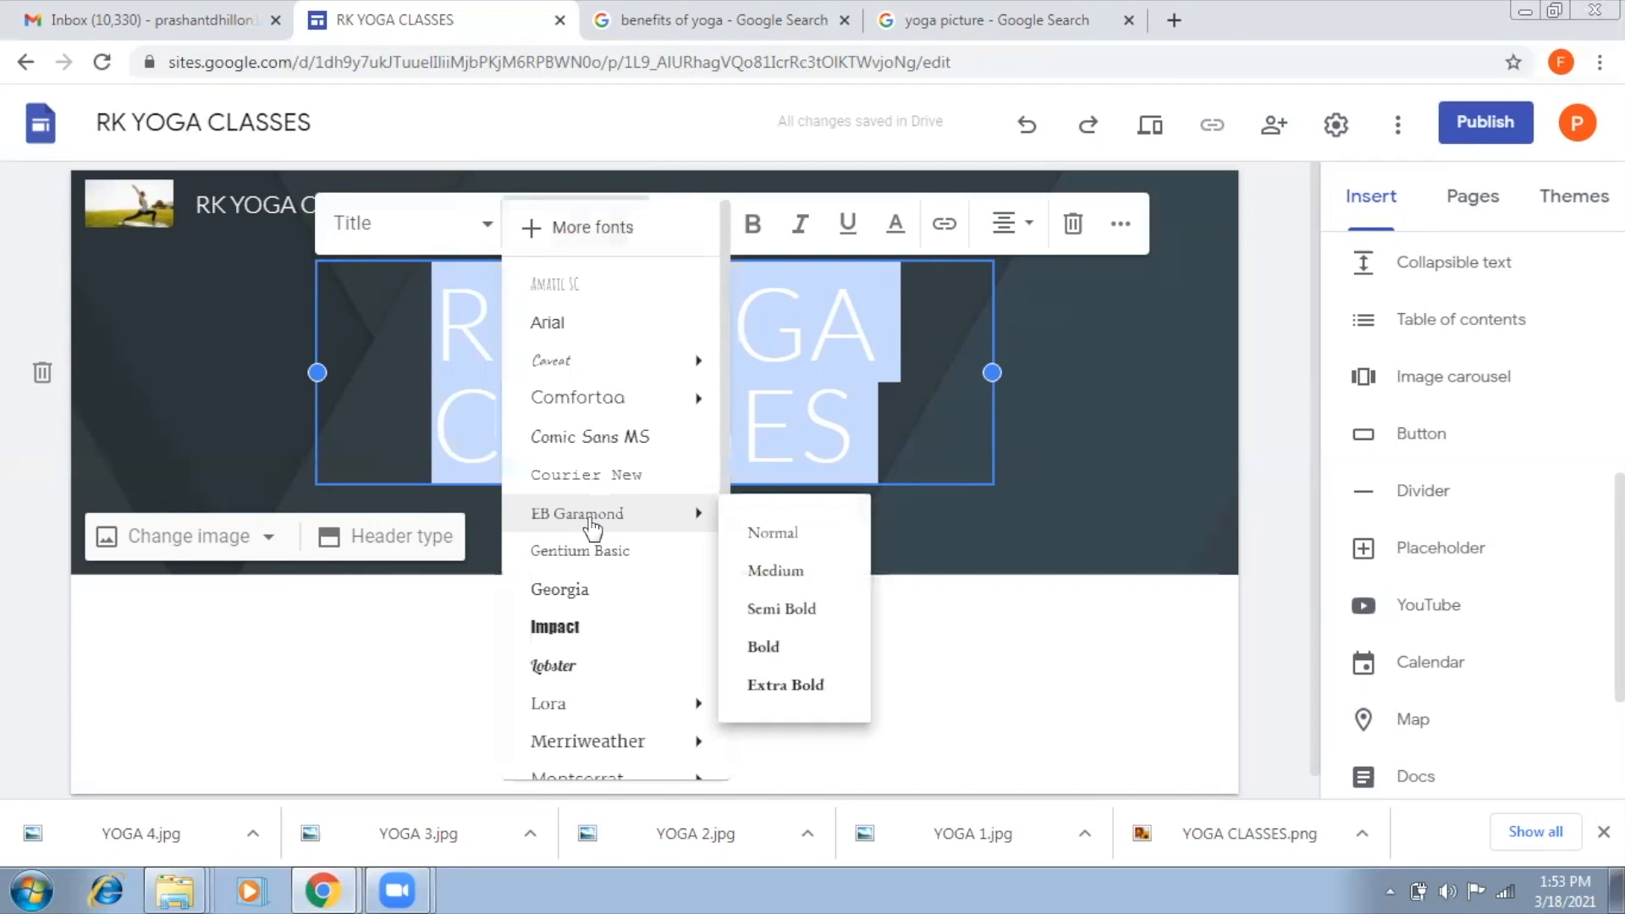
{"action": "left_click", "coordinate": [600, 516]}
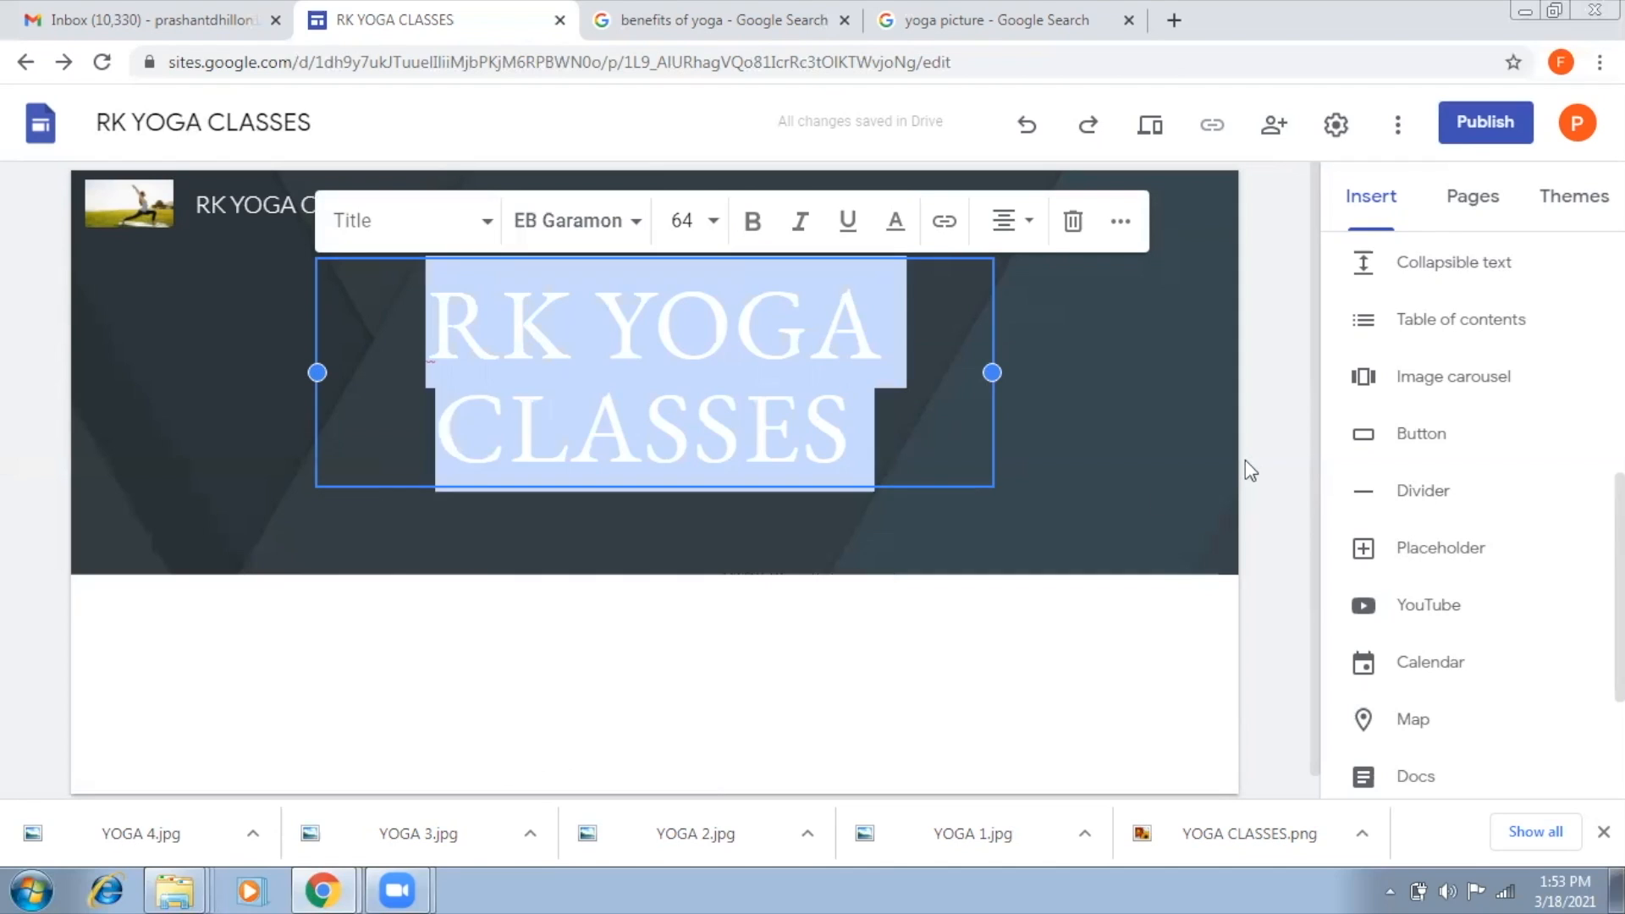
{"action": "left_click", "coordinate": [1230, 457]}
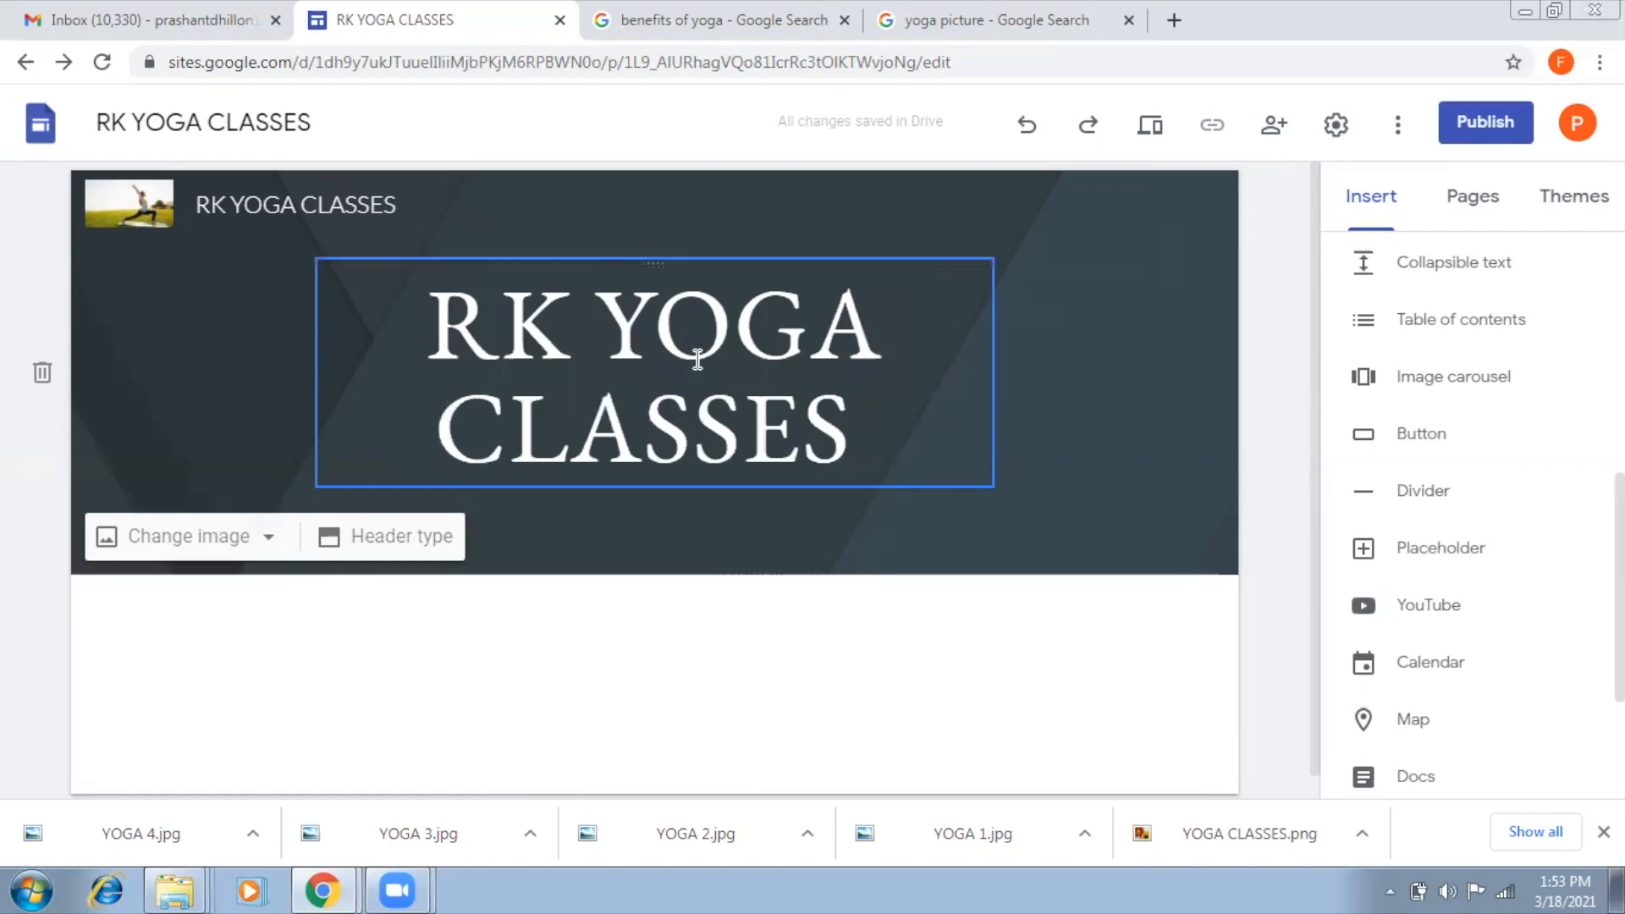
Step: Replace the header background with the uploaded image YOGA 2 from the Documents library
{"action": "left_click", "coordinate": [262, 535]}
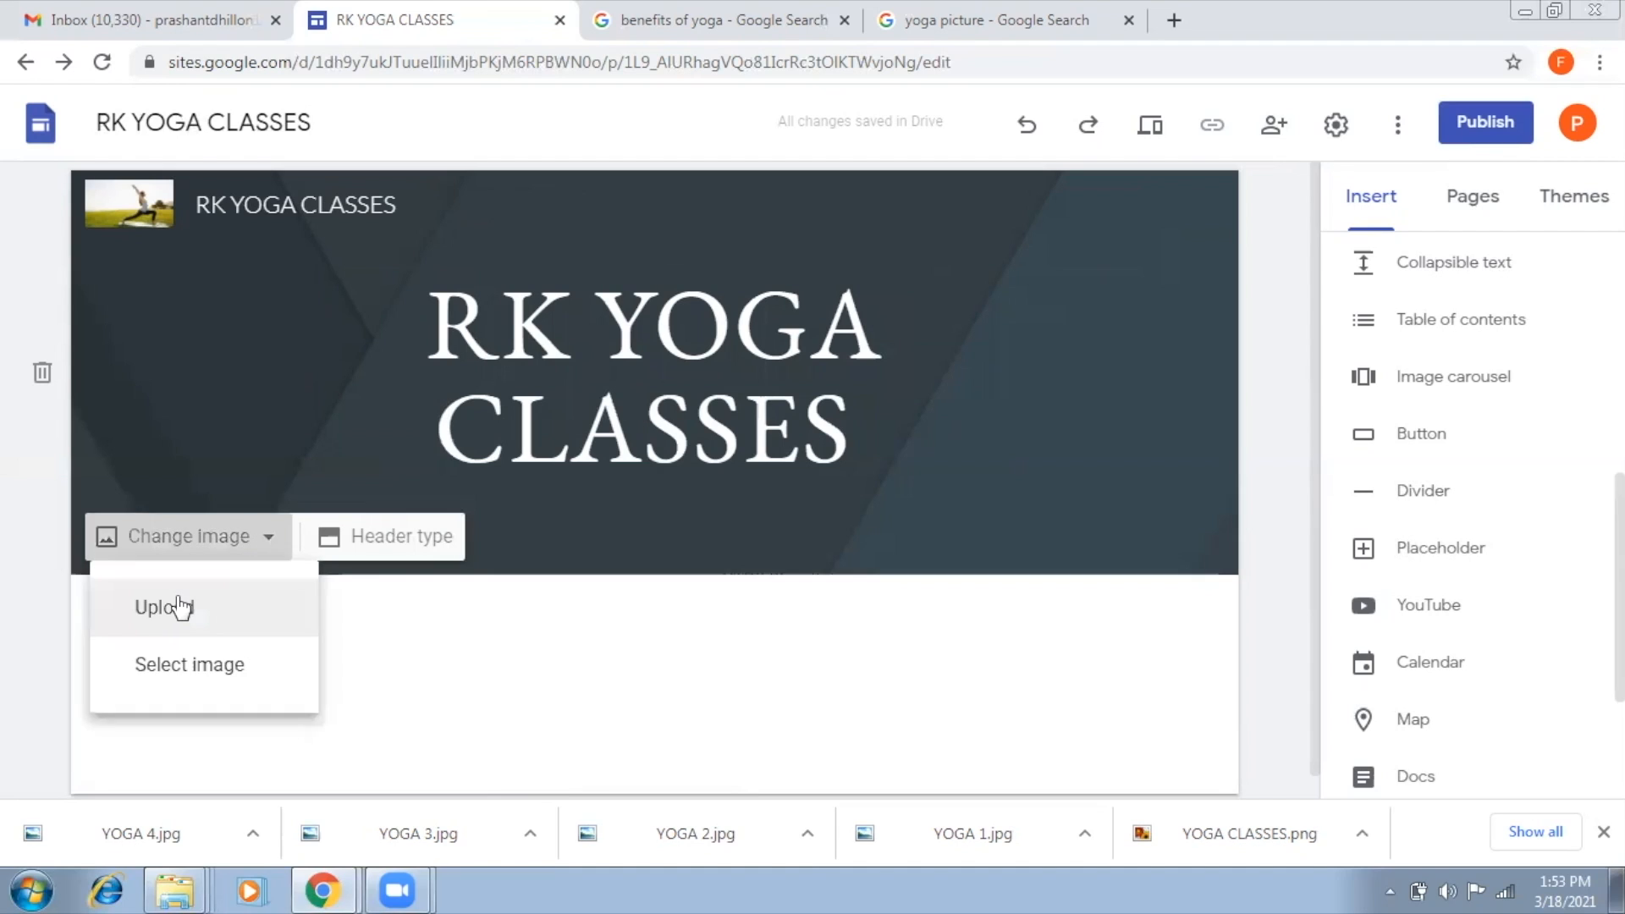
{"action": "left_click", "coordinate": [181, 608]}
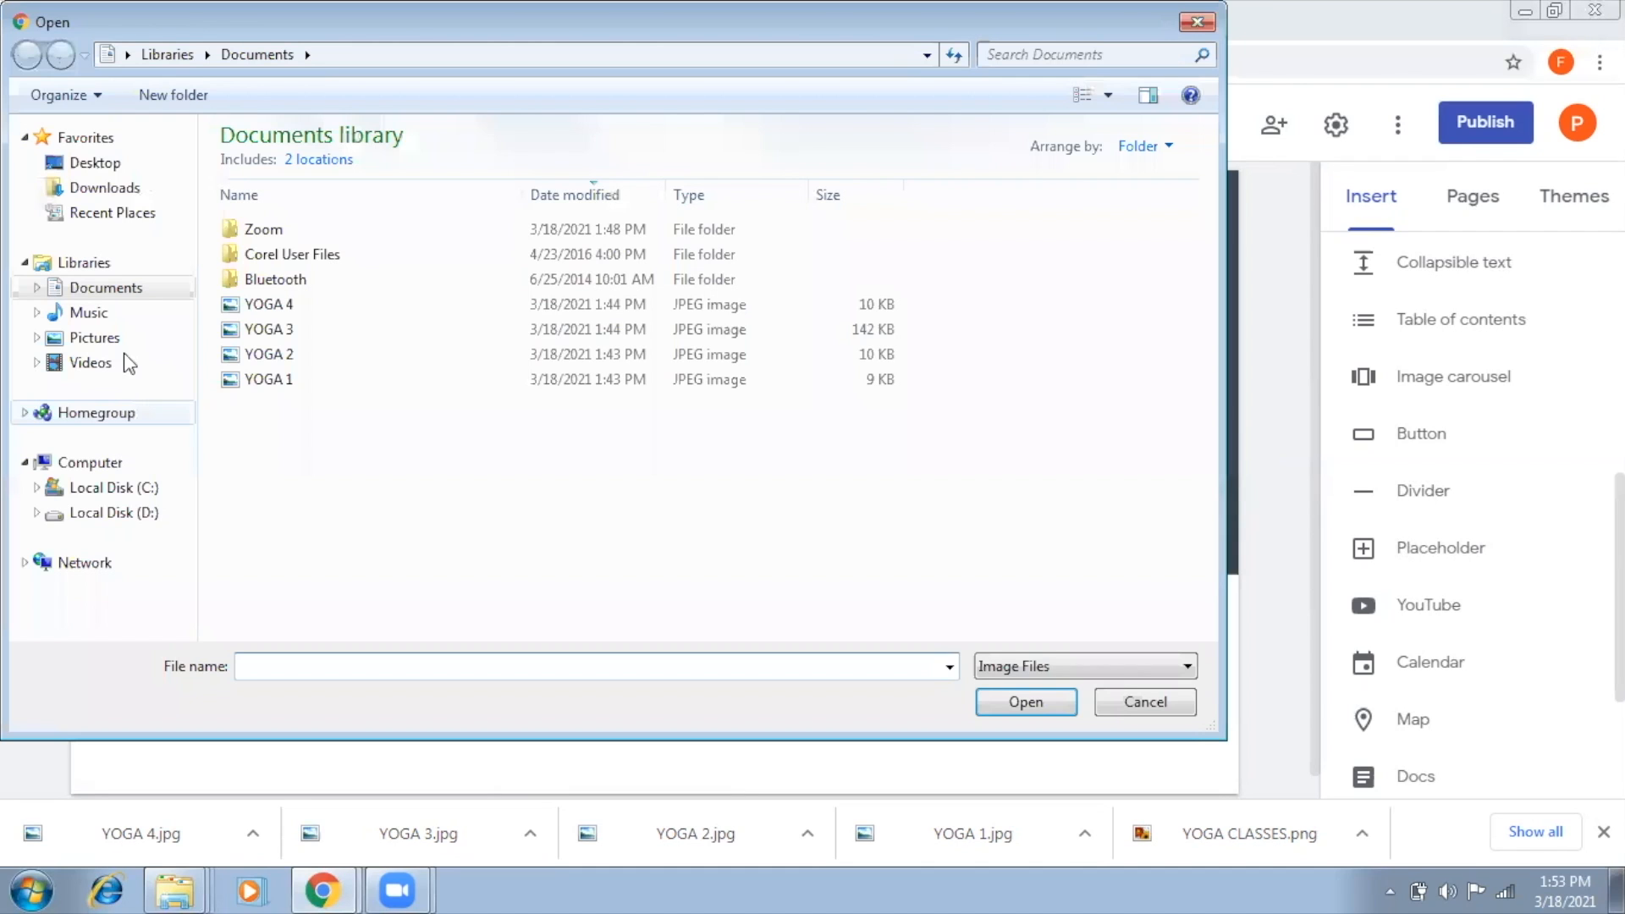
{"action": "left_click", "coordinate": [423, 354]}
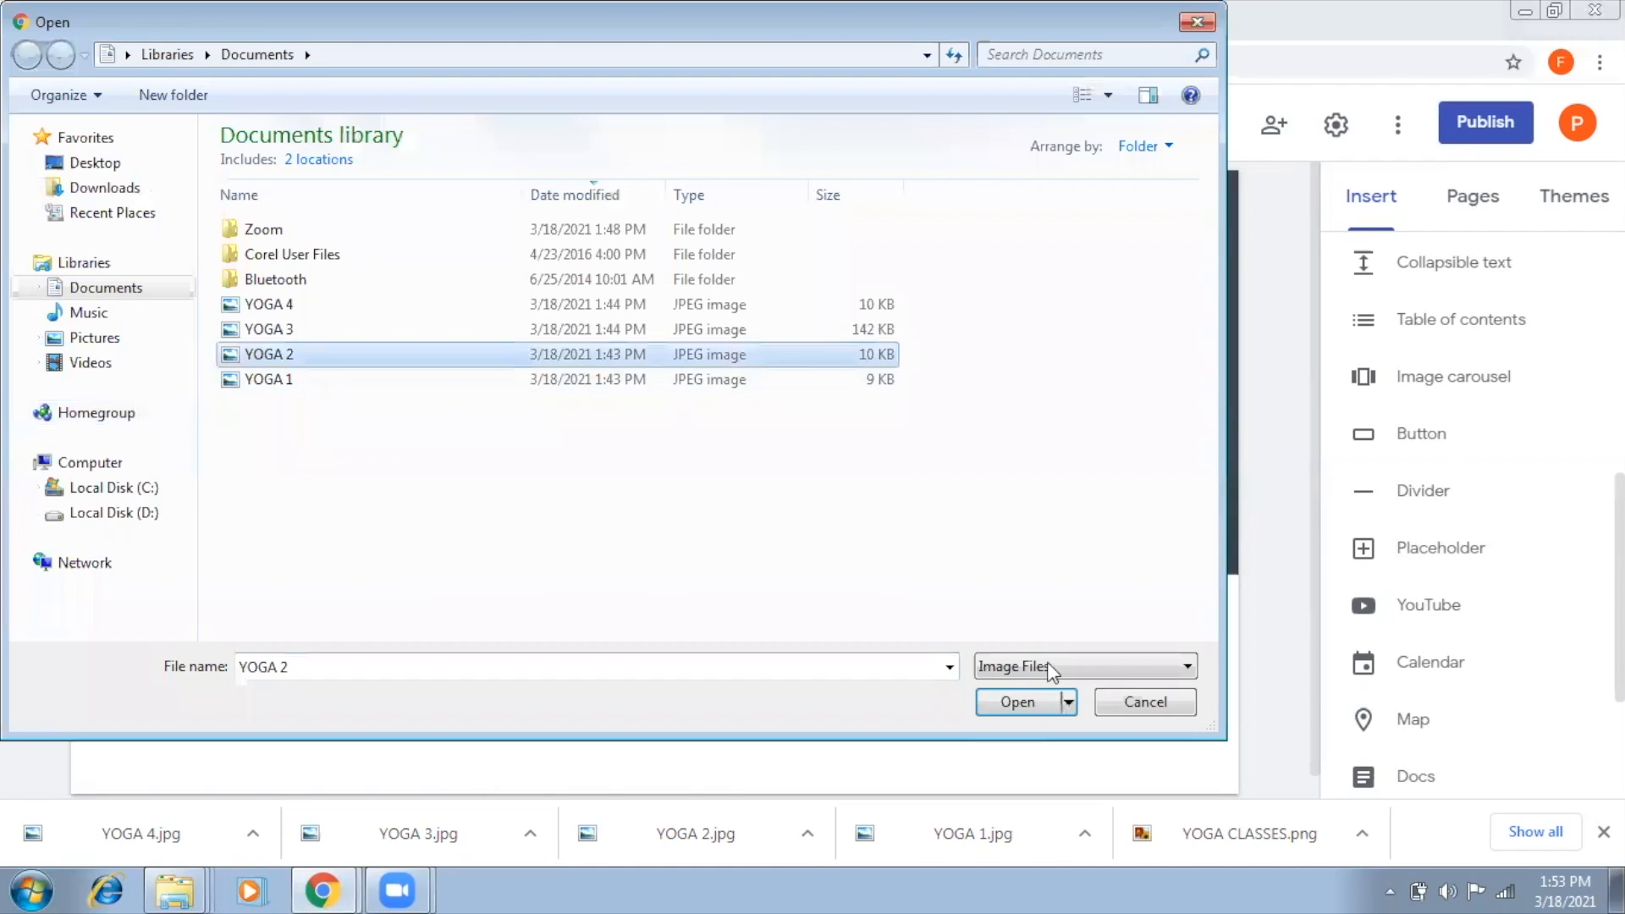
{"action": "left_click", "coordinate": [1015, 701]}
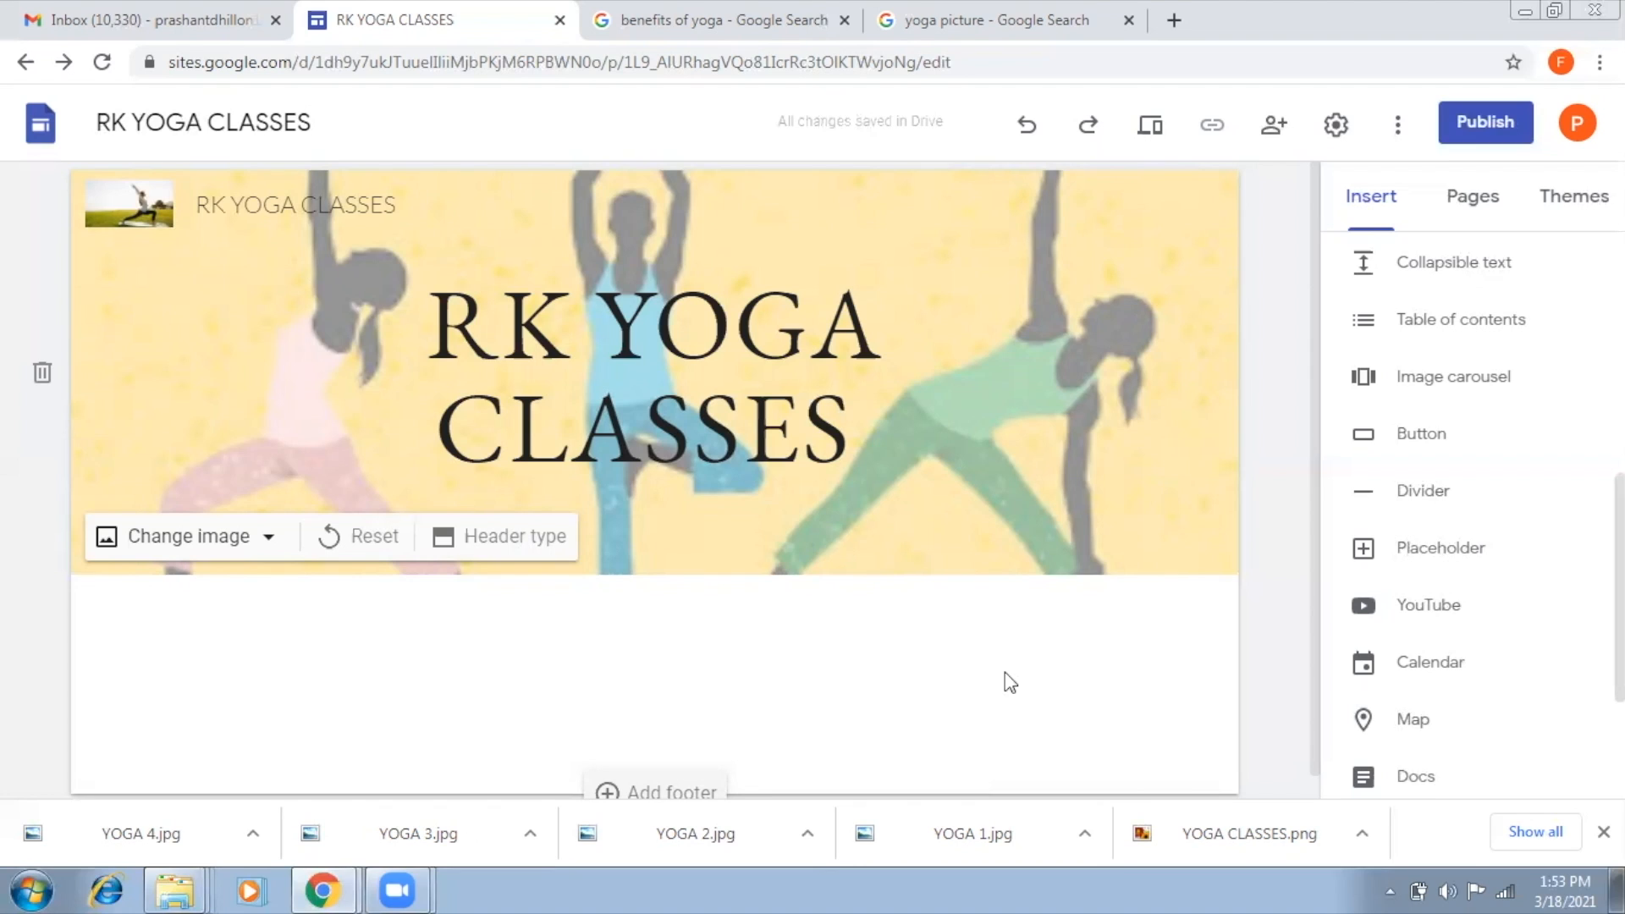
Step: Enter ABCD as trial text in a text box below the header, then delete it
{"action": "scroll", "coordinate": [1101, 558], "scroll_direction": "down", "scroll_amount": 1}
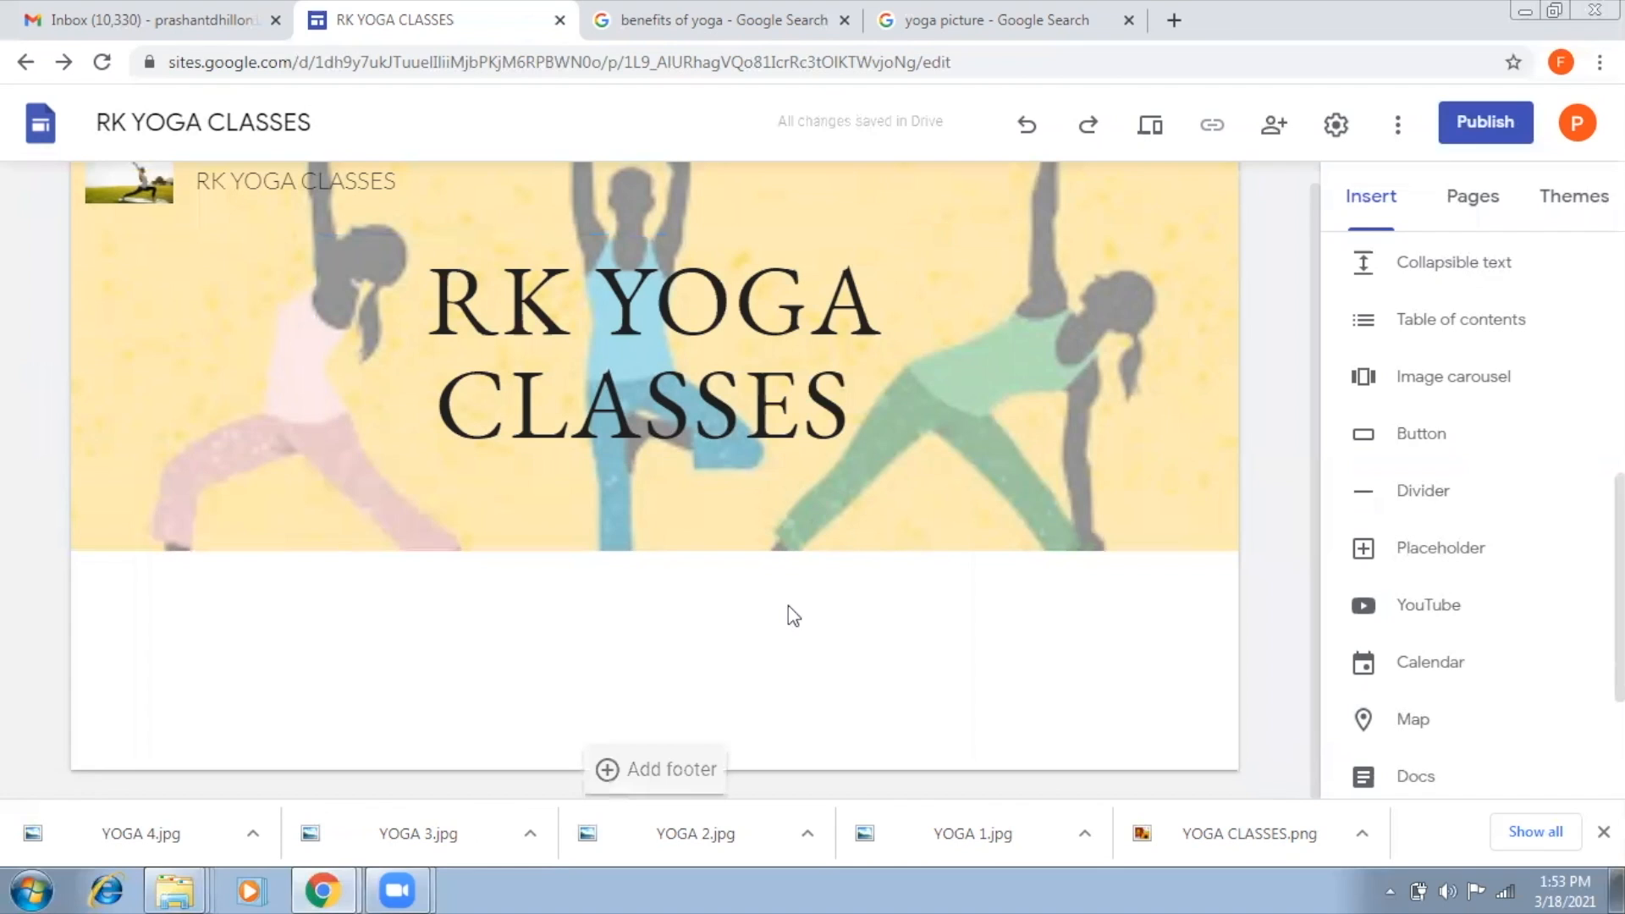
{"action": "scroll", "coordinate": [1504, 499], "scroll_direction": "up", "scroll_amount": 2}
{"action": "scroll", "coordinate": [1413, 311], "scroll_direction": "up", "scroll_amount": 5}
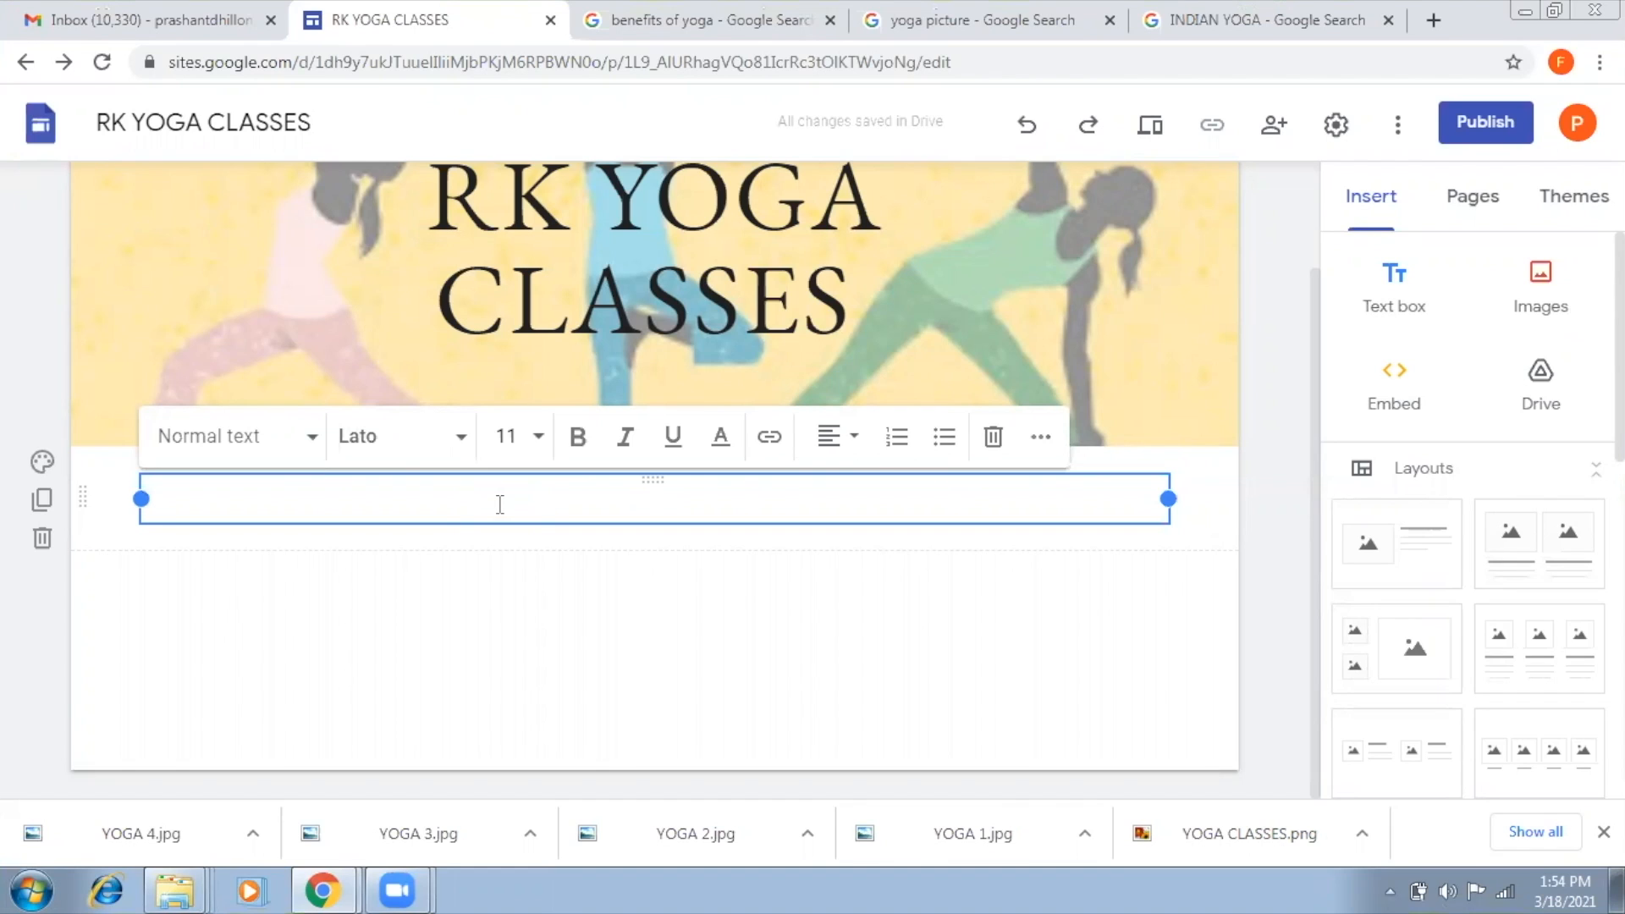
{"action": "type", "text": "ABCD"}
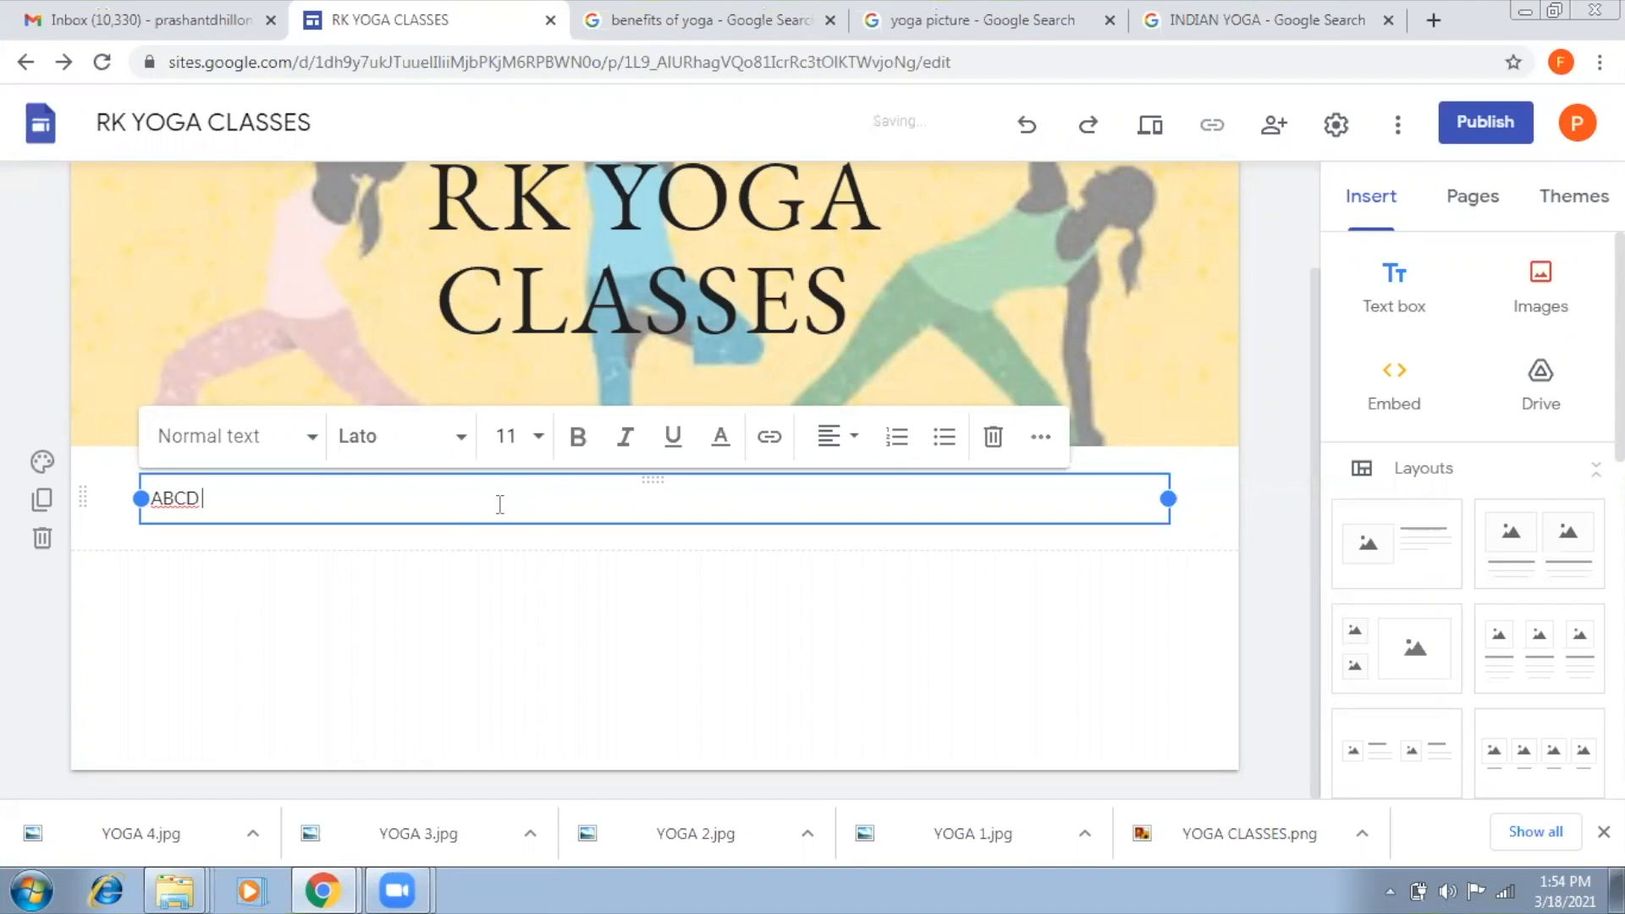
{"action": "key", "text": "BackSpace"}
{"action": "key", "text": "BackSpace"}
{"action": "key", "text": "BackSpace"}
{"action": "key", "text": "BackSpace"}
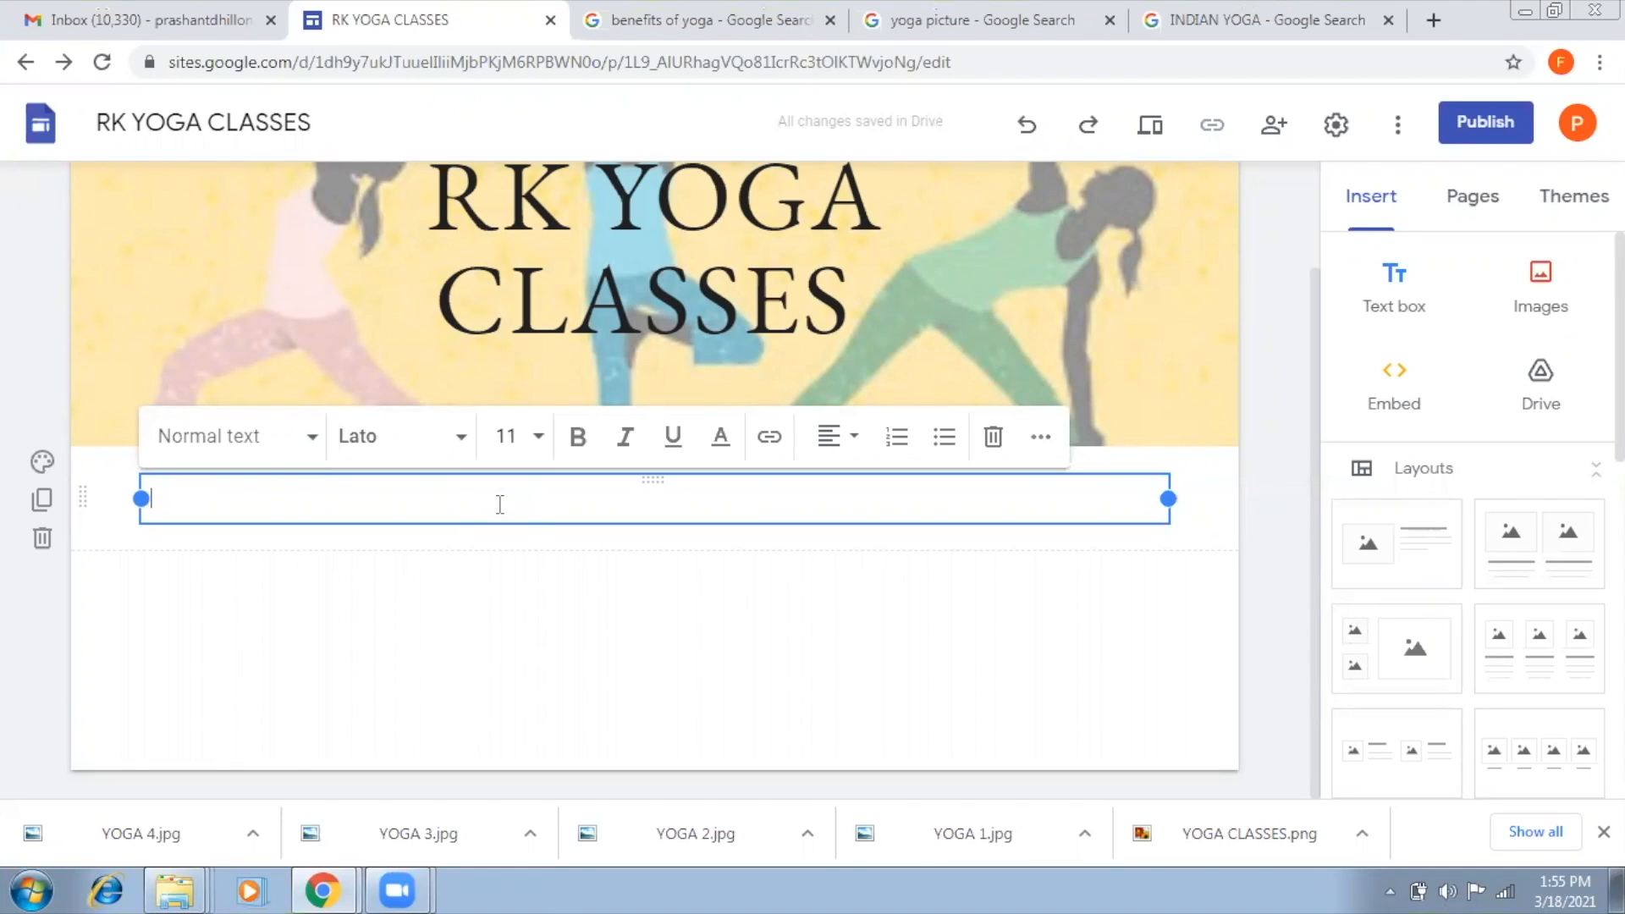
Step: Fill the text box with the paragraph beginning "Authentic yoga Schools of India ensure that their students" and centre-align all of it
{"action": "type", "text": "Authentic yoga Schools of India ensure that their students learn the practice of living a tranquil life in the form of Yoga. Indian schools of Yoga followed the eight limbs or Yoga Sutras of Patanjali which contains asanas, pranayama, dharana, dhyana, yamas, niyamas, pratyahara, and samadhi."}
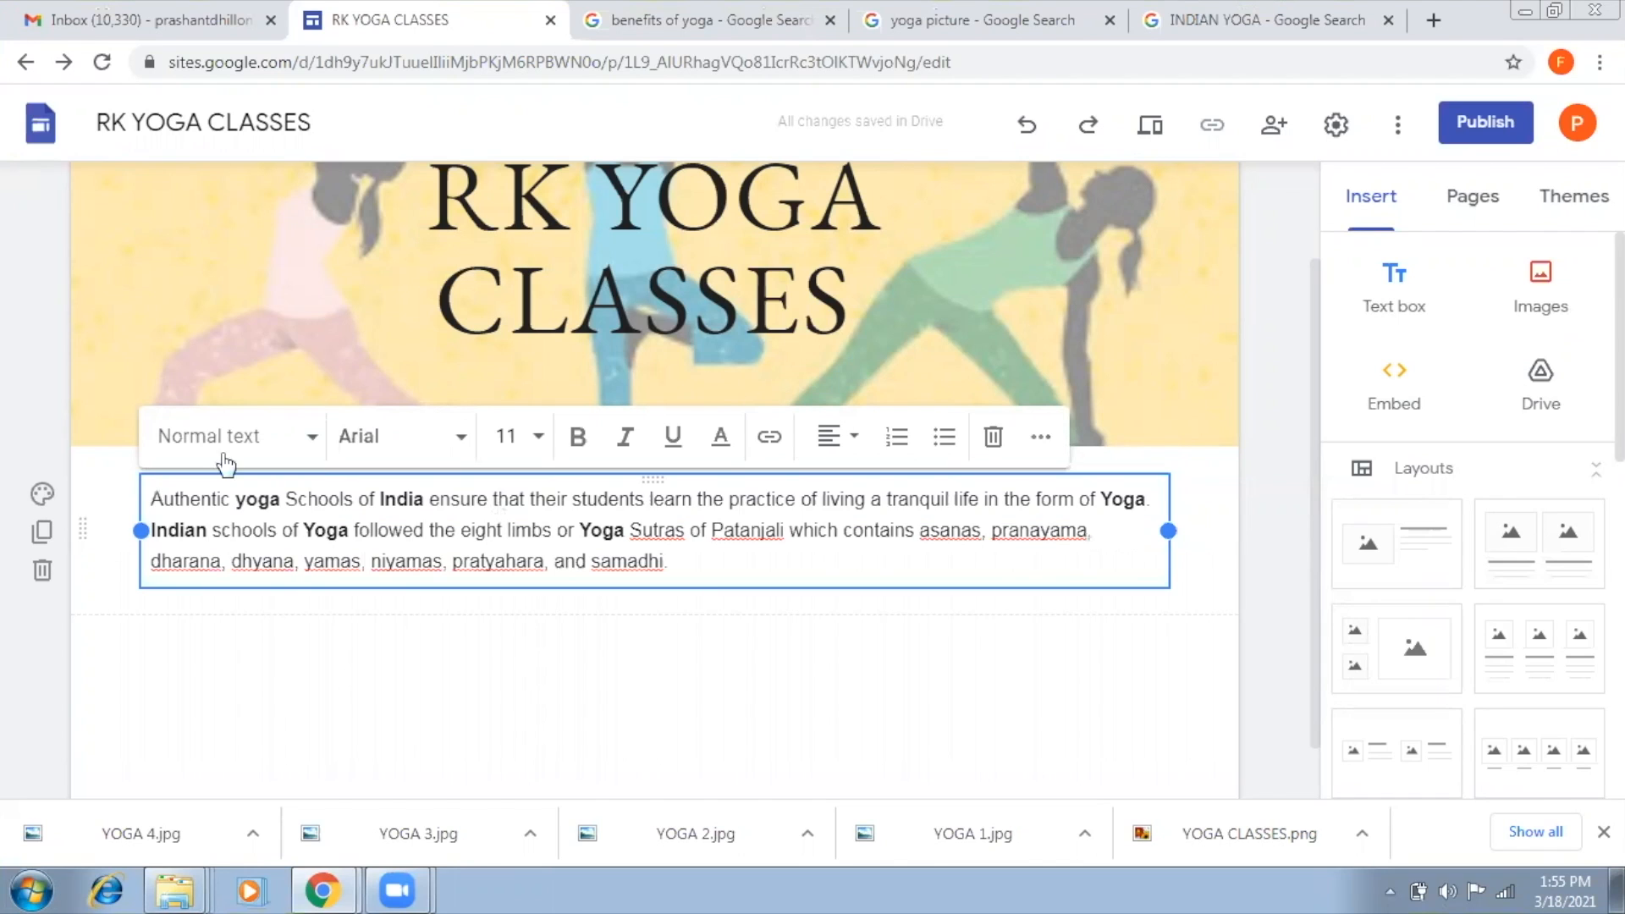
{"action": "key", "text": "ctrl+a"}
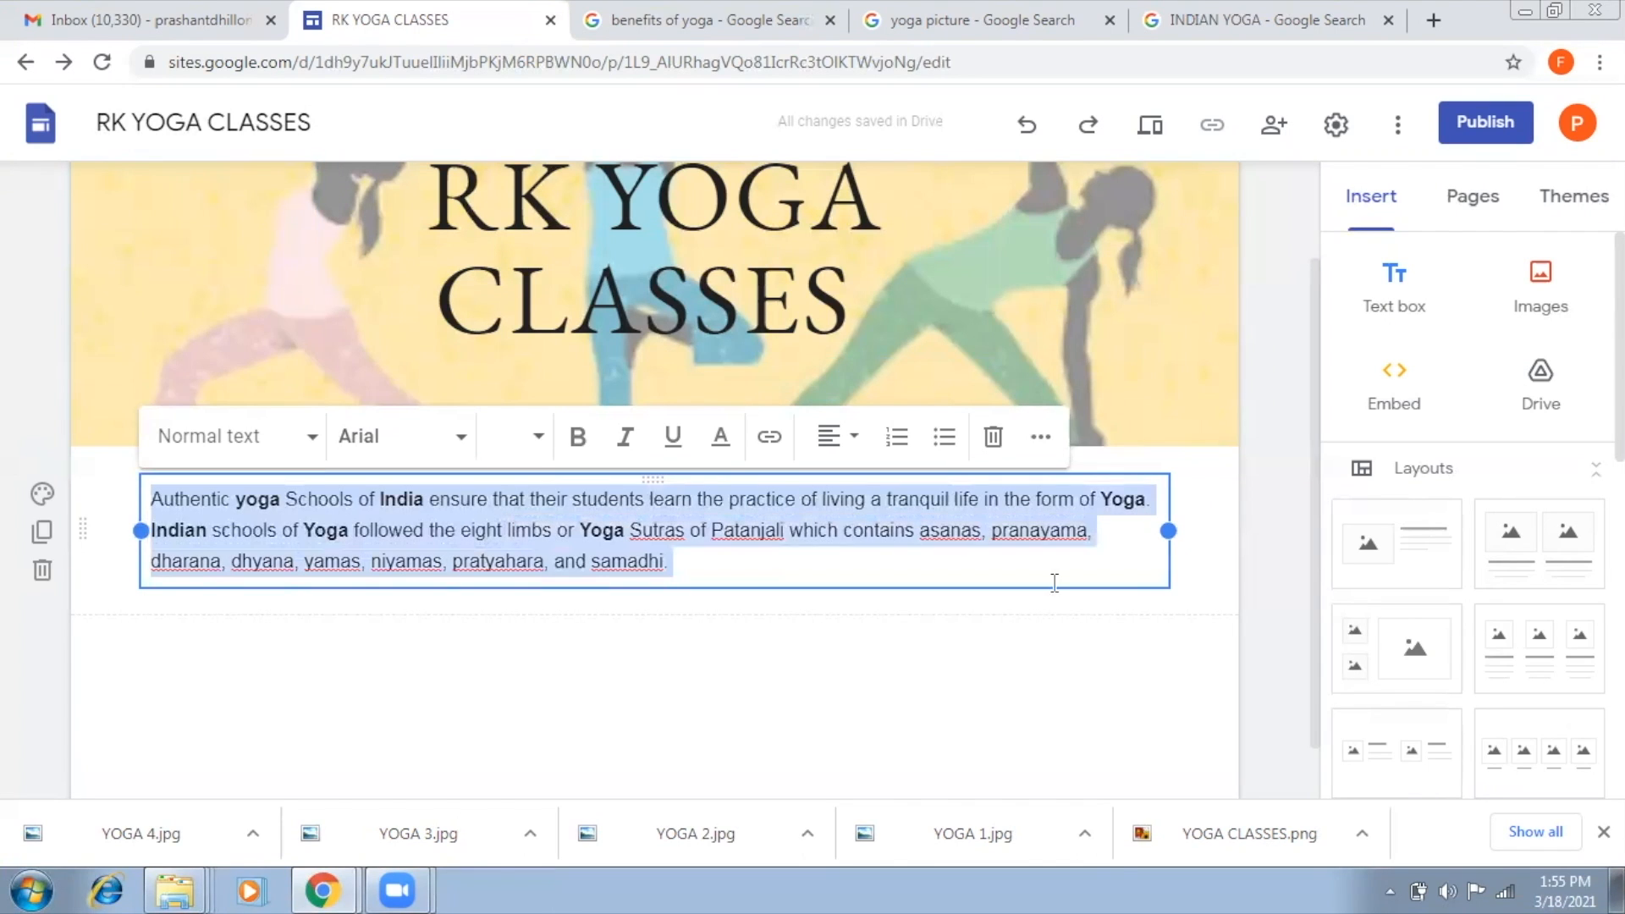
{"action": "left_click", "coordinate": [835, 508]}
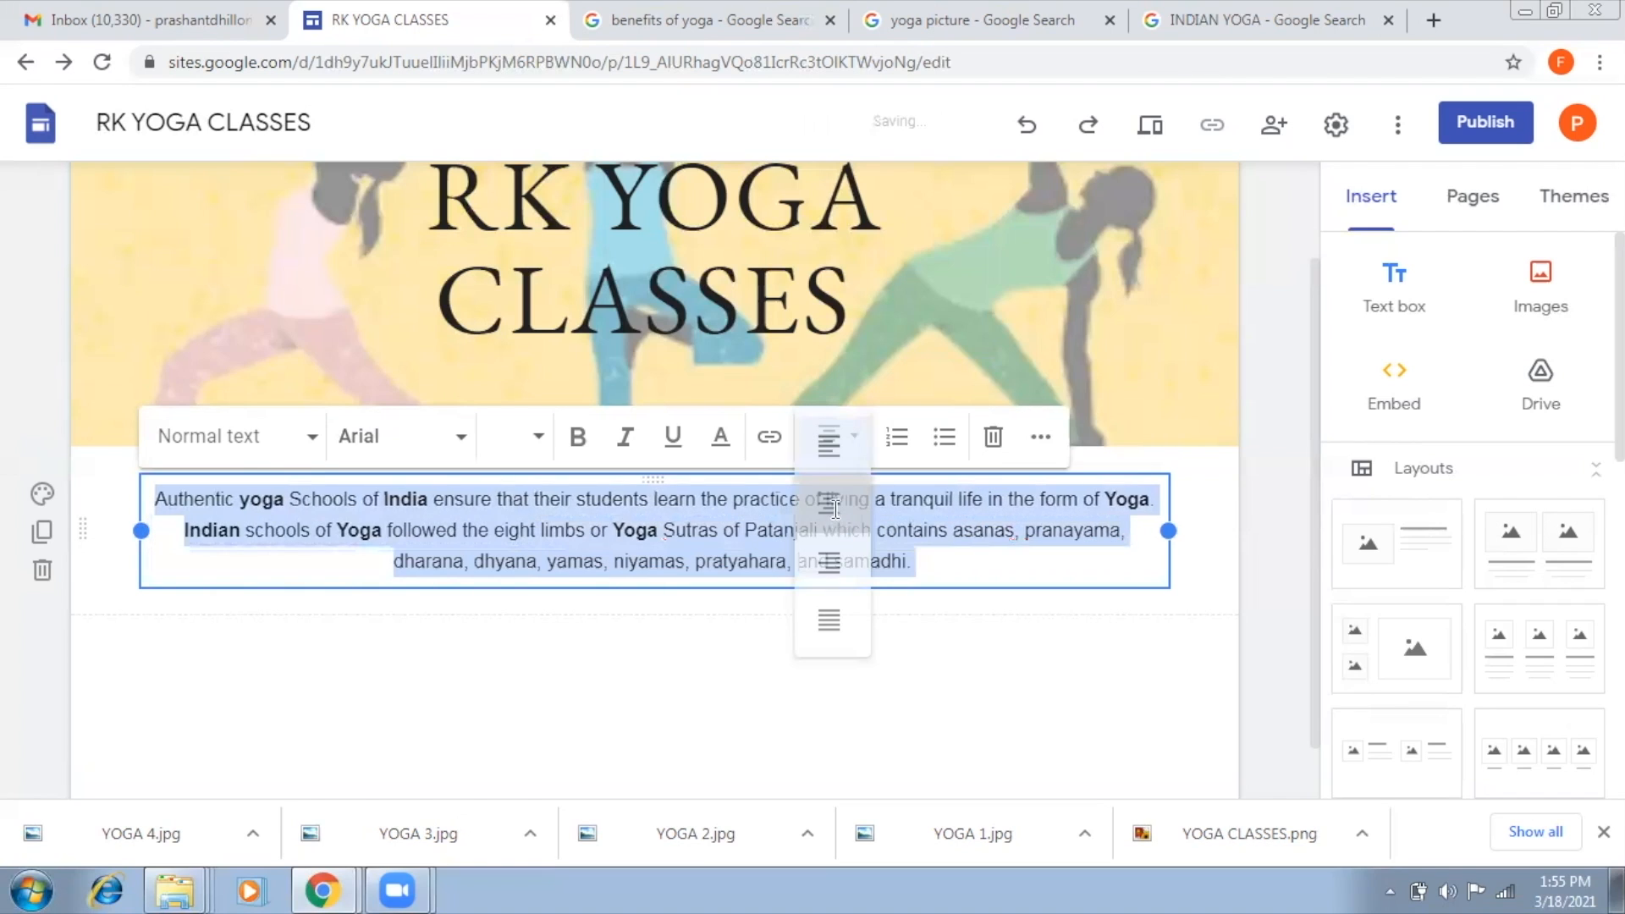
Step: Format the whole yoga paragraph as underlined, dark maroon and bold text, then leave the selection
{"action": "left_click", "coordinate": [673, 437]}
{"action": "left_click", "coordinate": [720, 436]}
{"action": "left_click", "coordinate": [896, 370]}
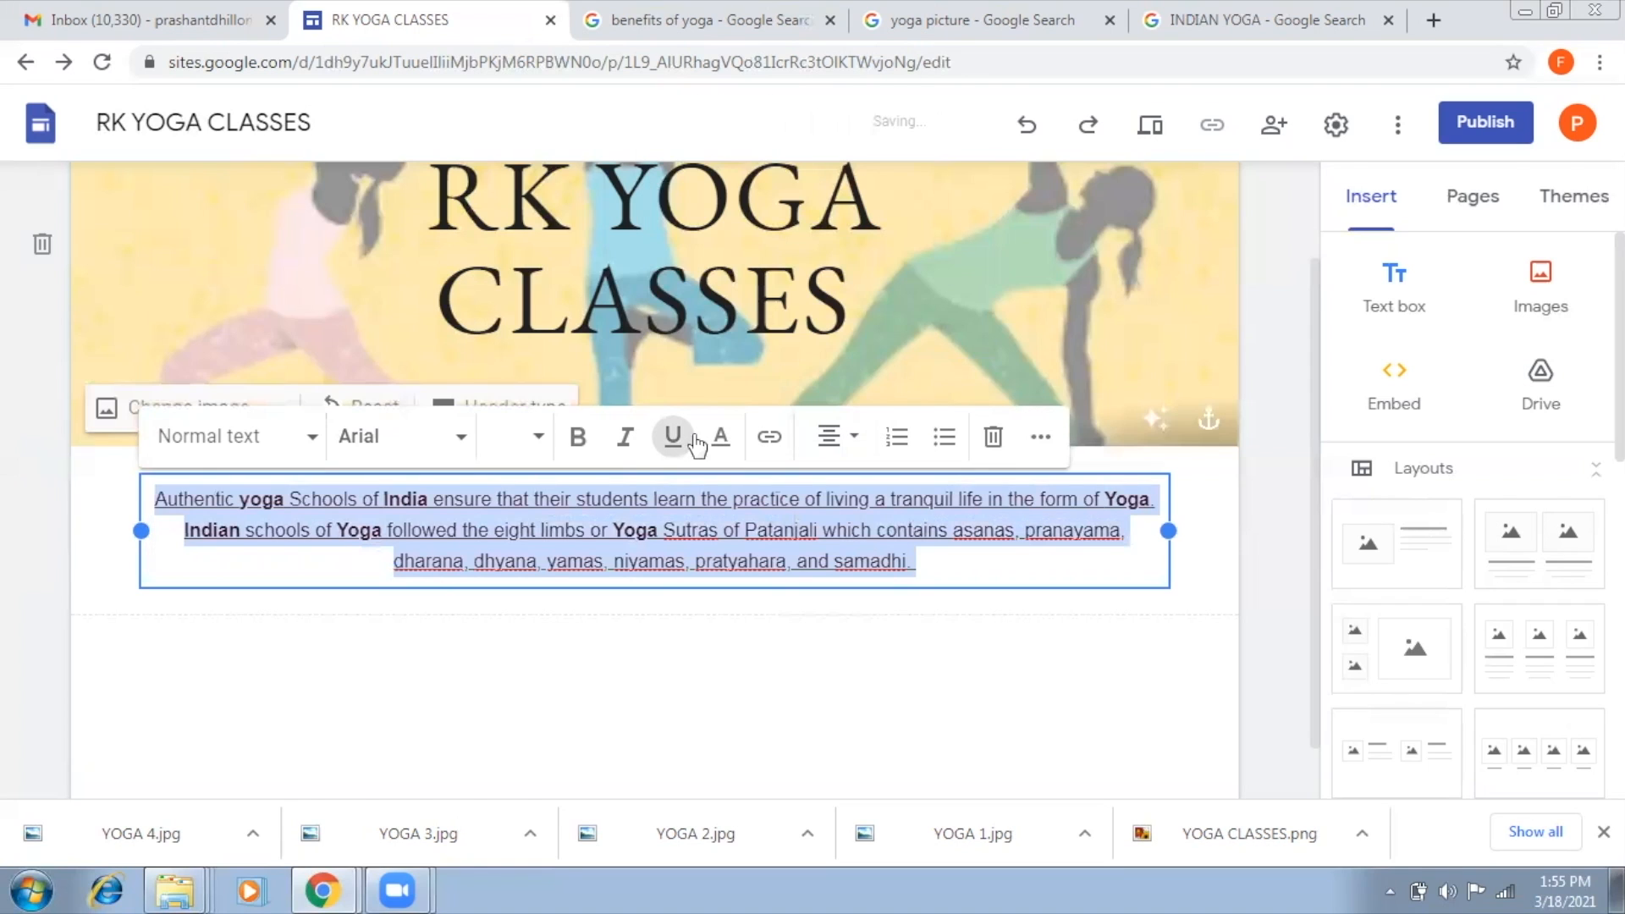
{"action": "left_click", "coordinate": [579, 437]}
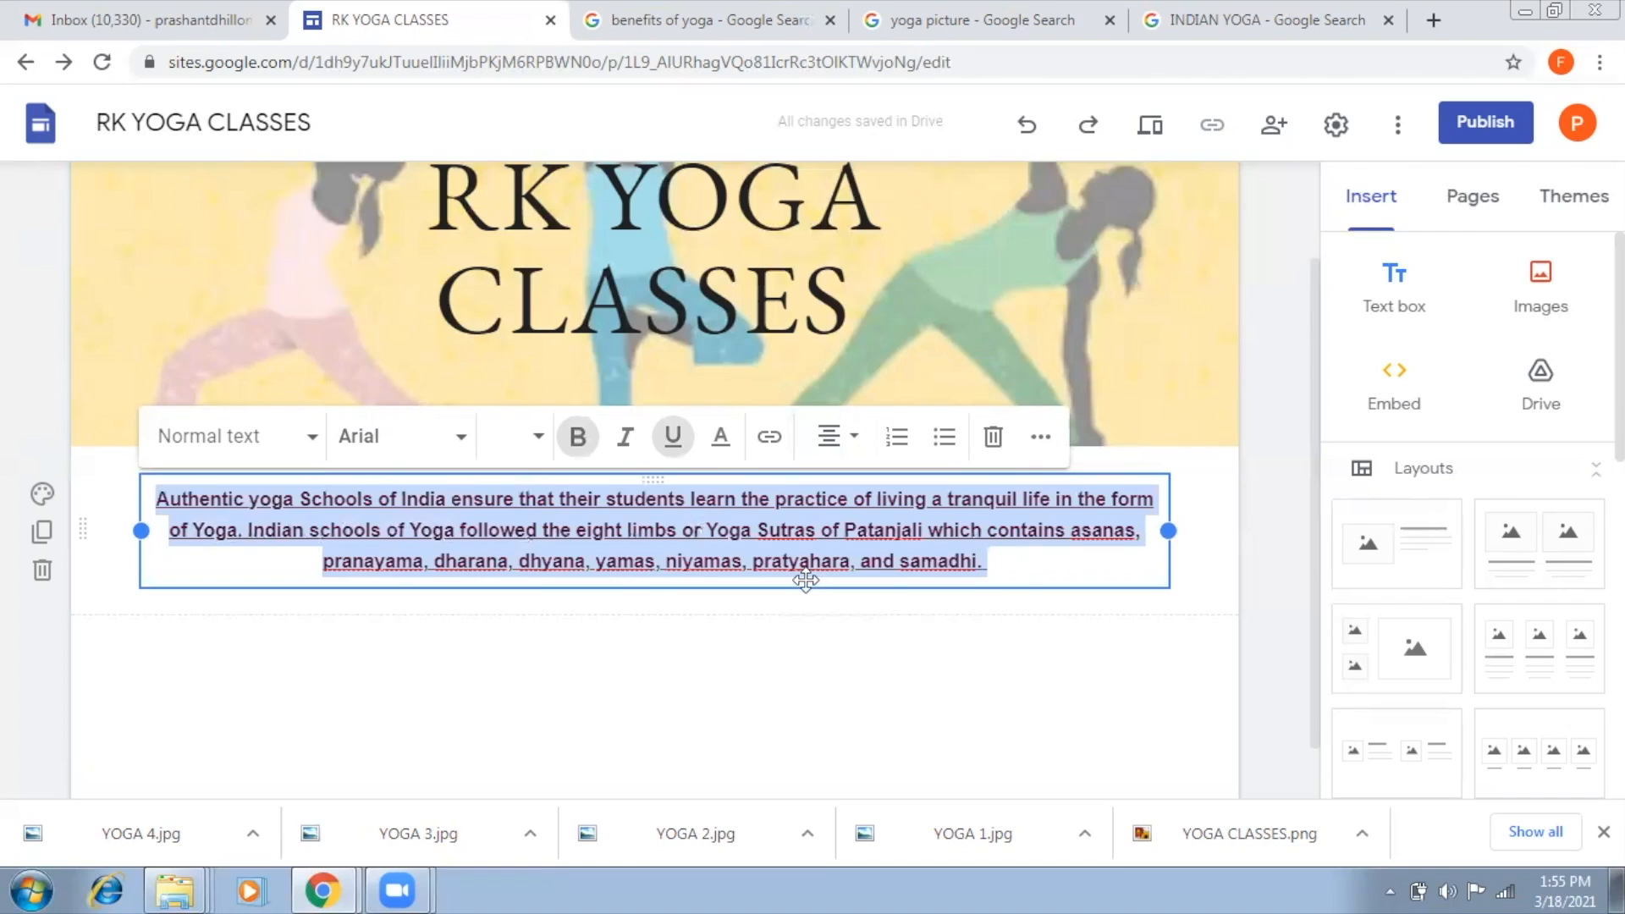
{"action": "key", "text": "Escape"}
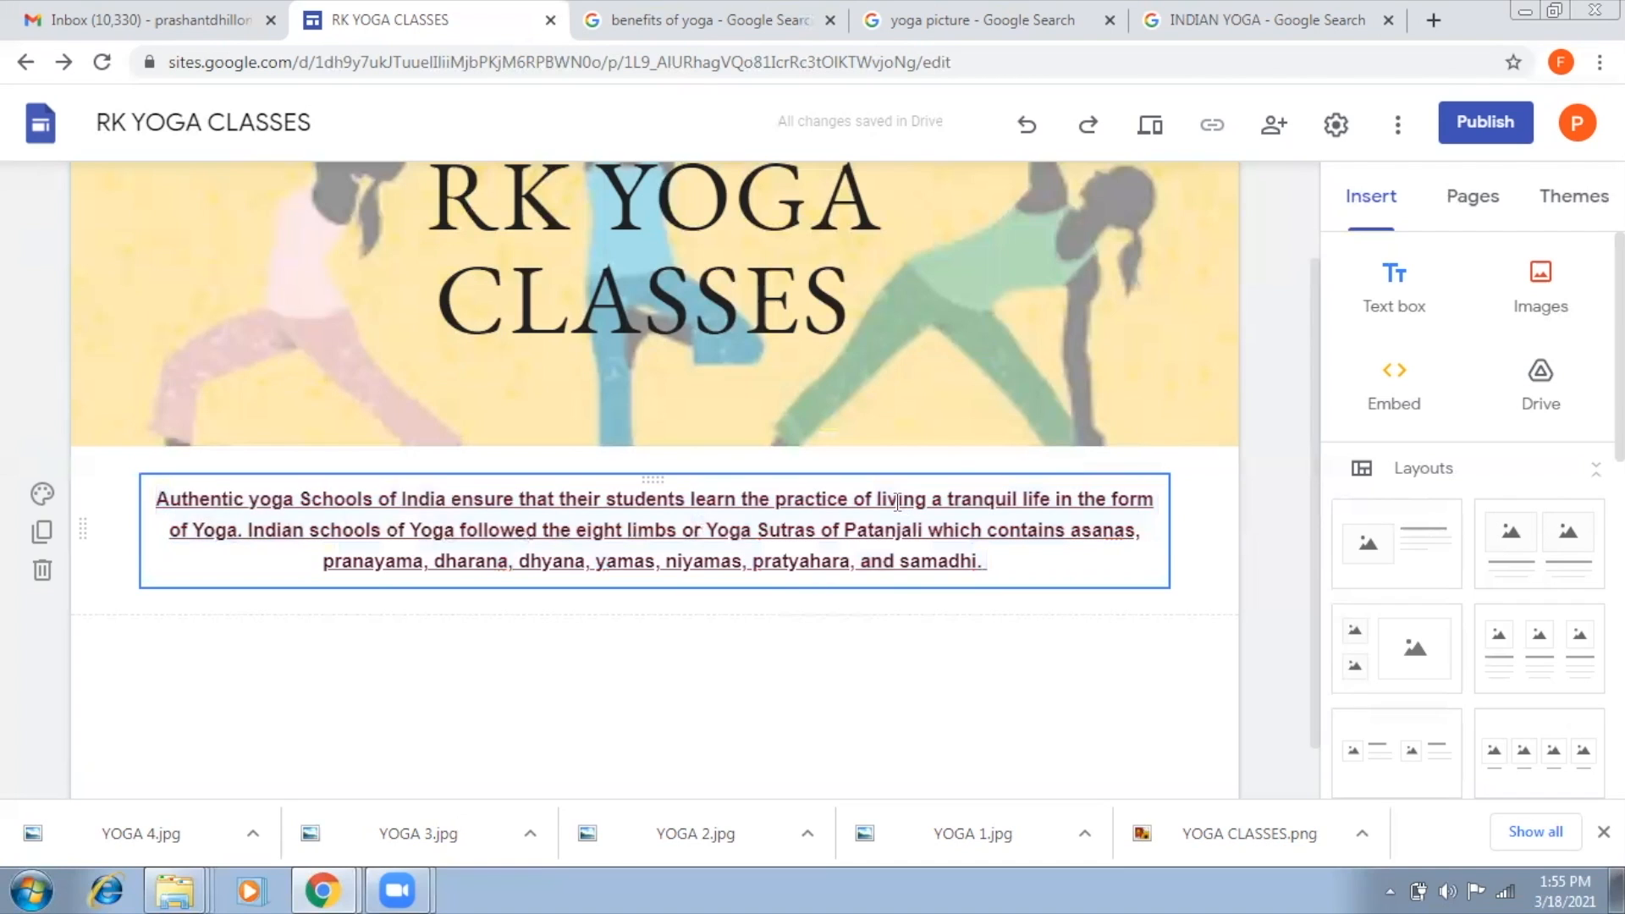
{"action": "scroll", "coordinate": [897, 508], "scroll_direction": "down", "scroll_amount": 1}
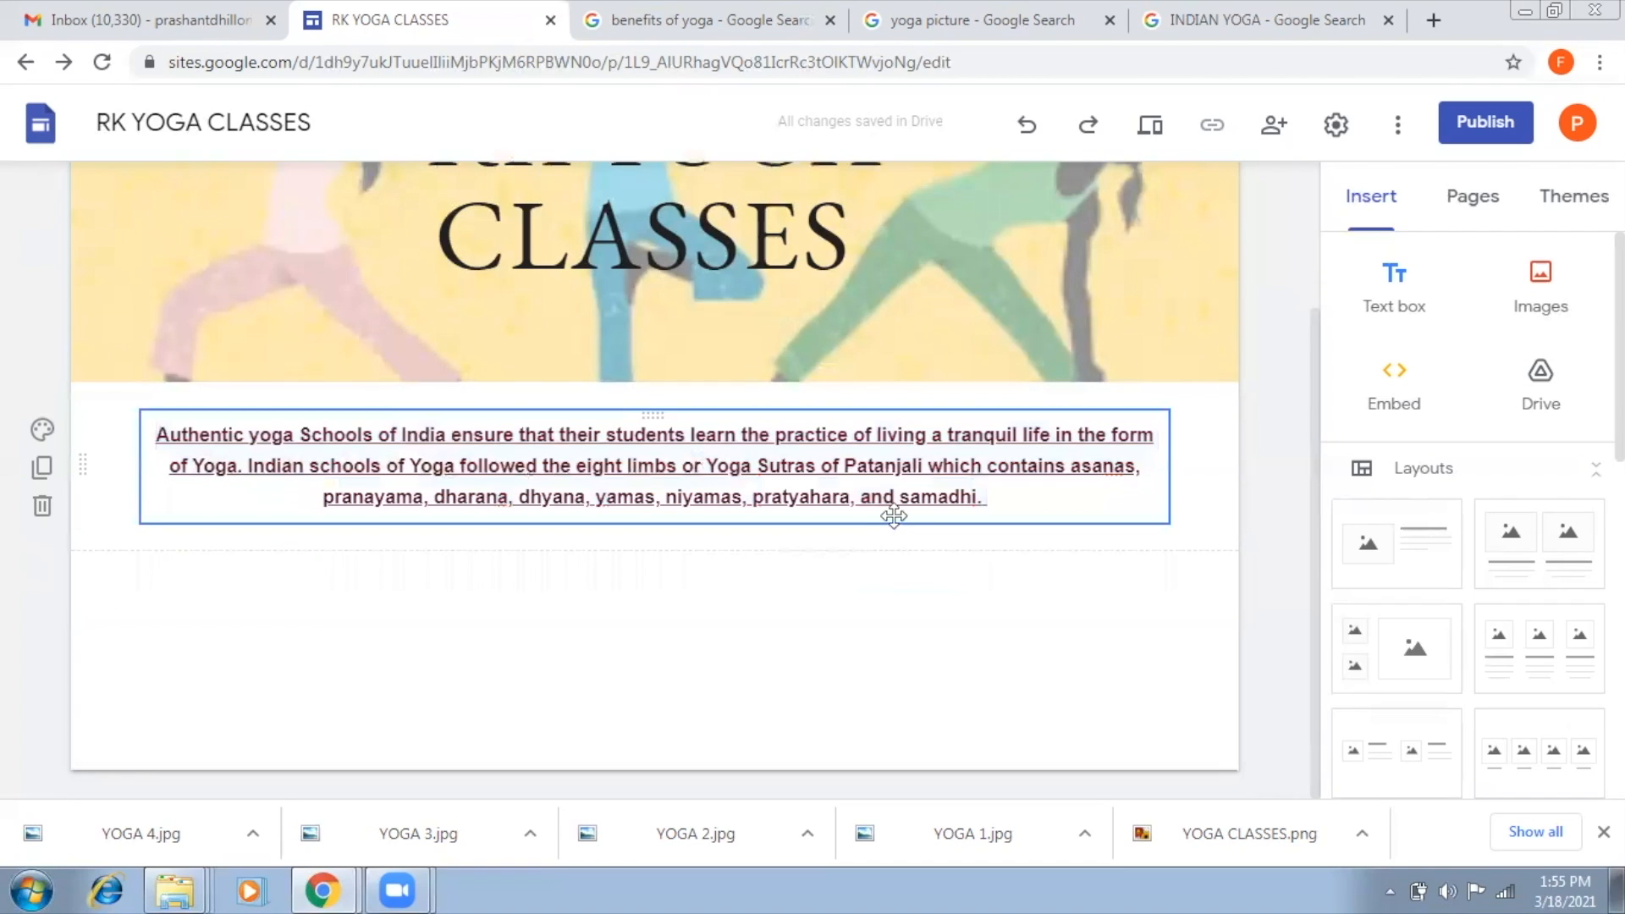
{"action": "left_click_drag", "start_coordinate": [876, 614], "coordinate": [453, 581]}
{"action": "left_click_drag", "start_coordinate": [756, 495], "coordinate": [757, 506]}
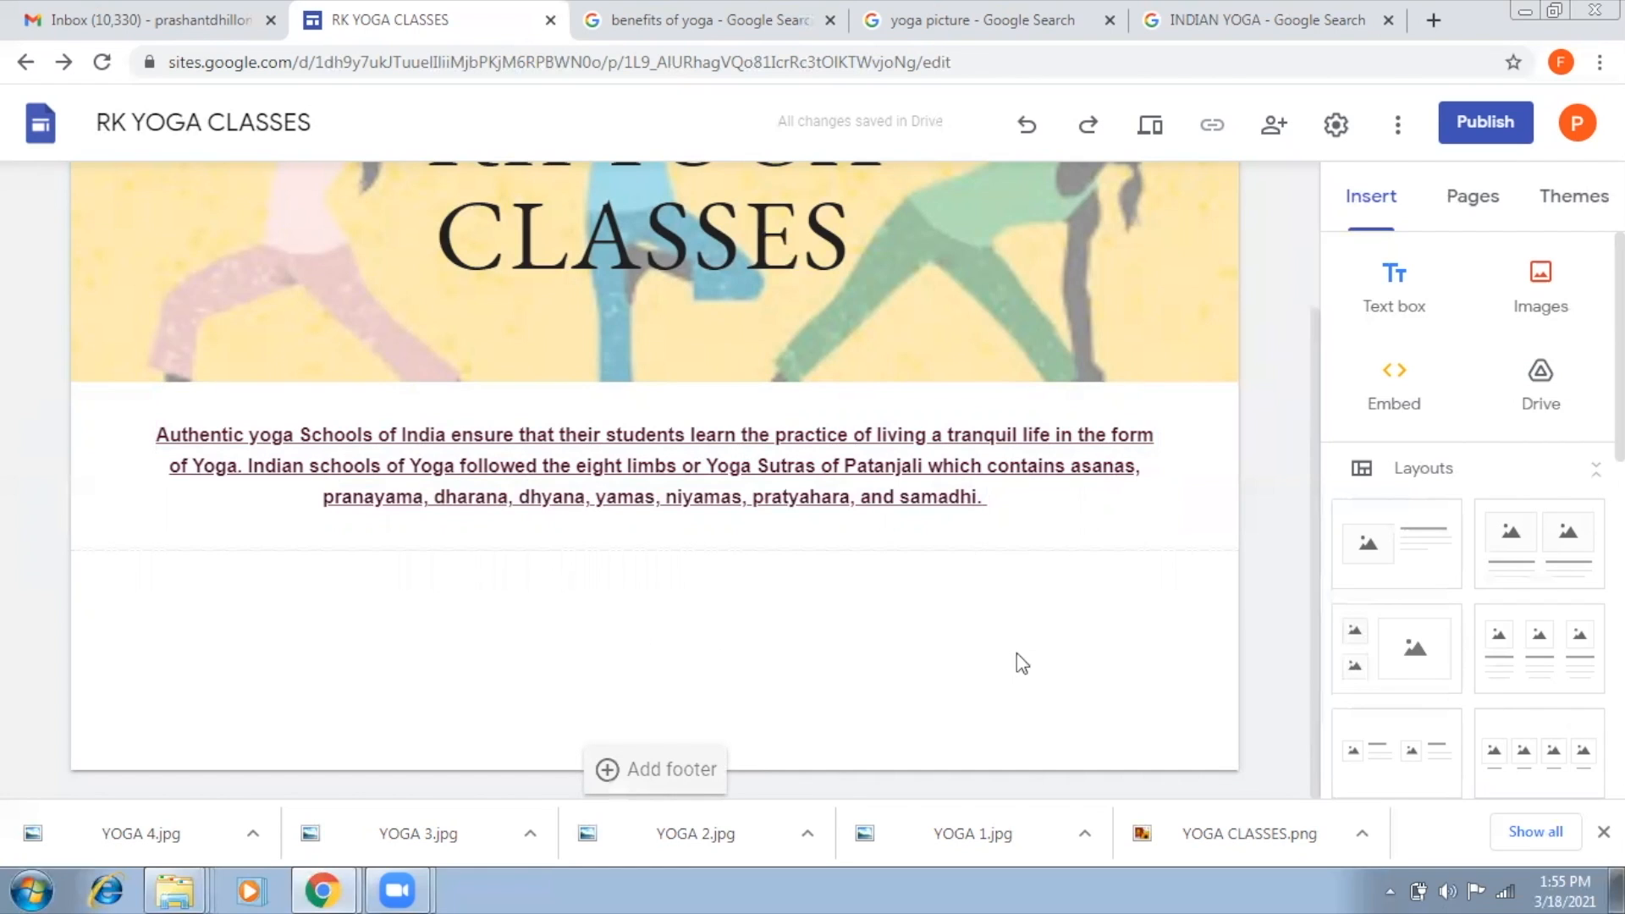
Step: Insert a divider below the yoga paragraph
{"action": "scroll", "coordinate": [1487, 489], "scroll_direction": "down", "scroll_amount": 2}
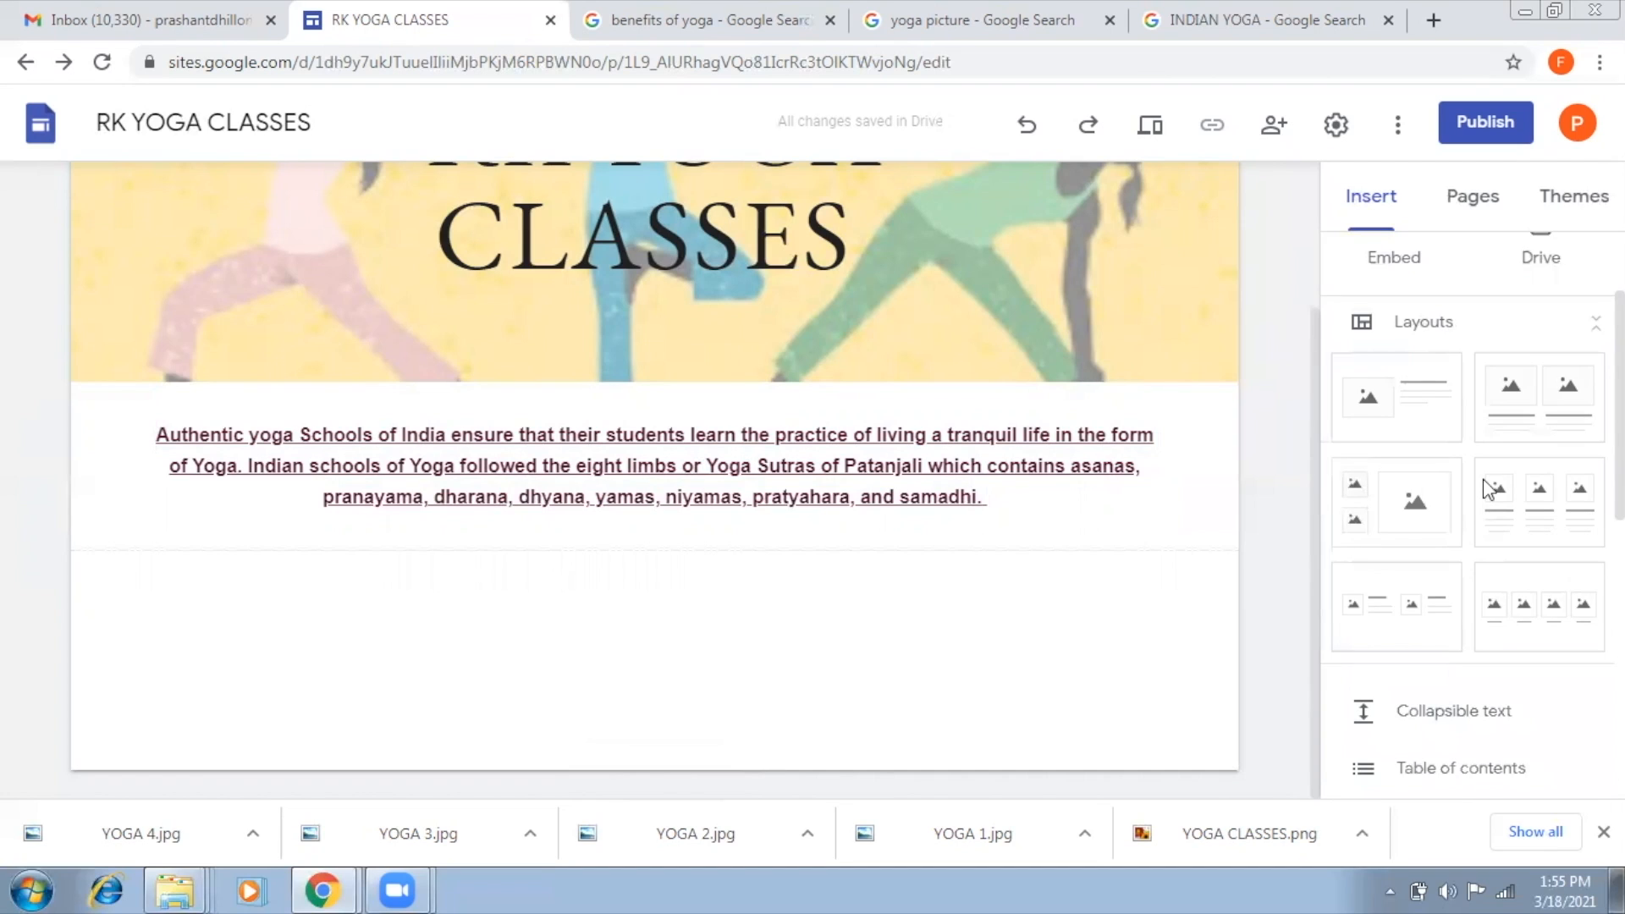
{"action": "scroll", "coordinate": [1486, 491], "scroll_direction": "down", "scroll_amount": 1}
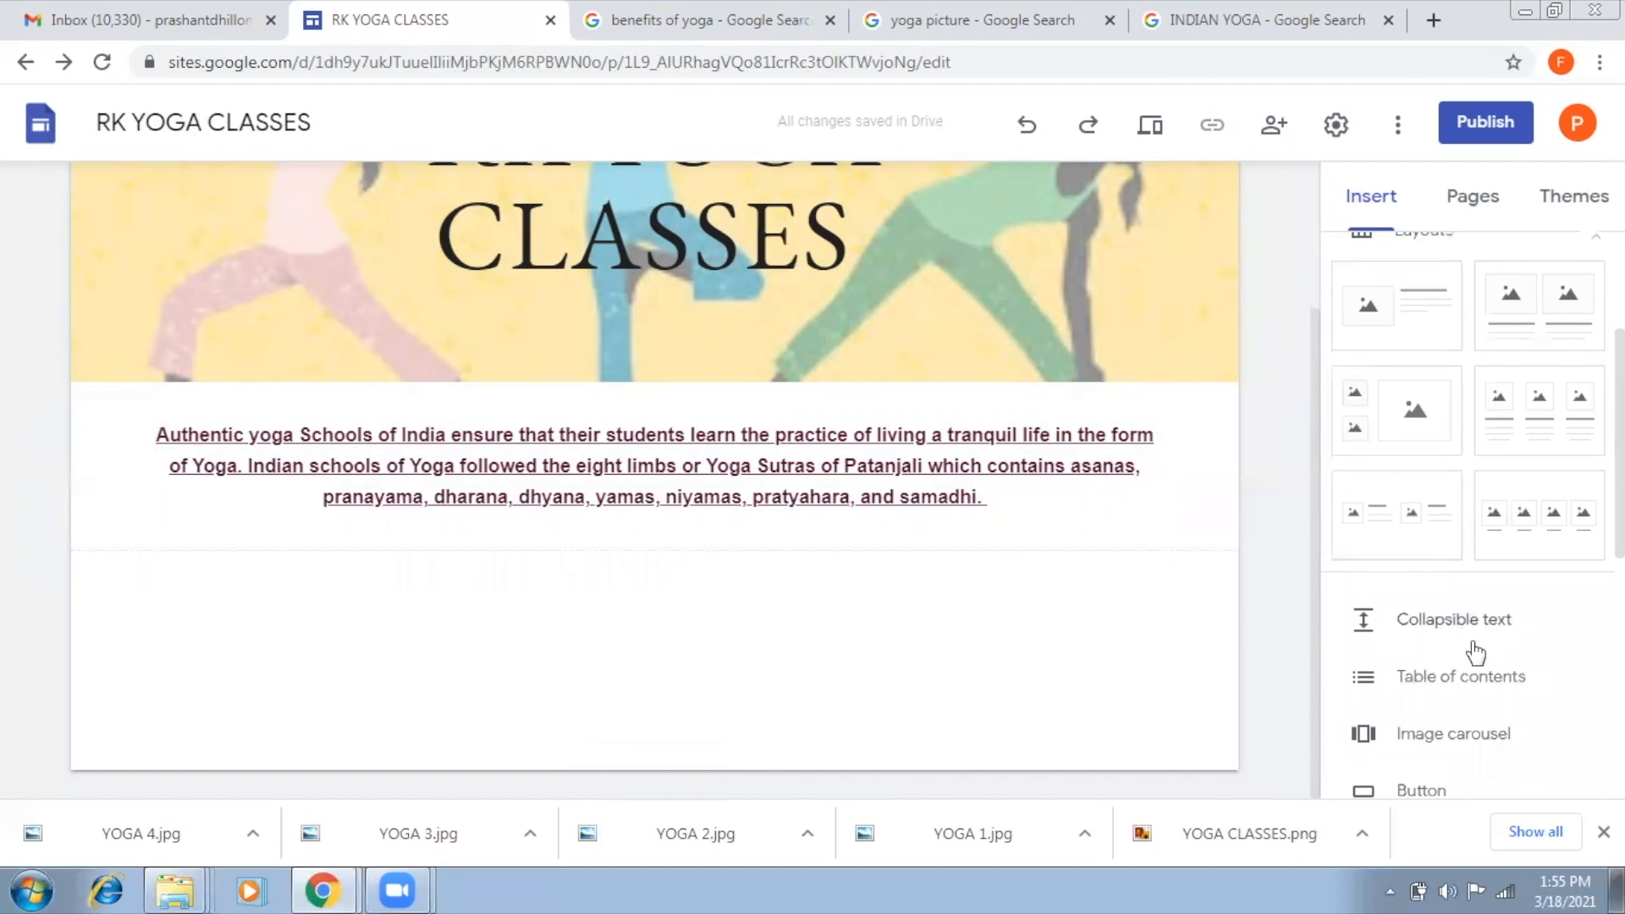
{"action": "scroll", "coordinate": [1489, 622], "scroll_direction": "down", "scroll_amount": 4}
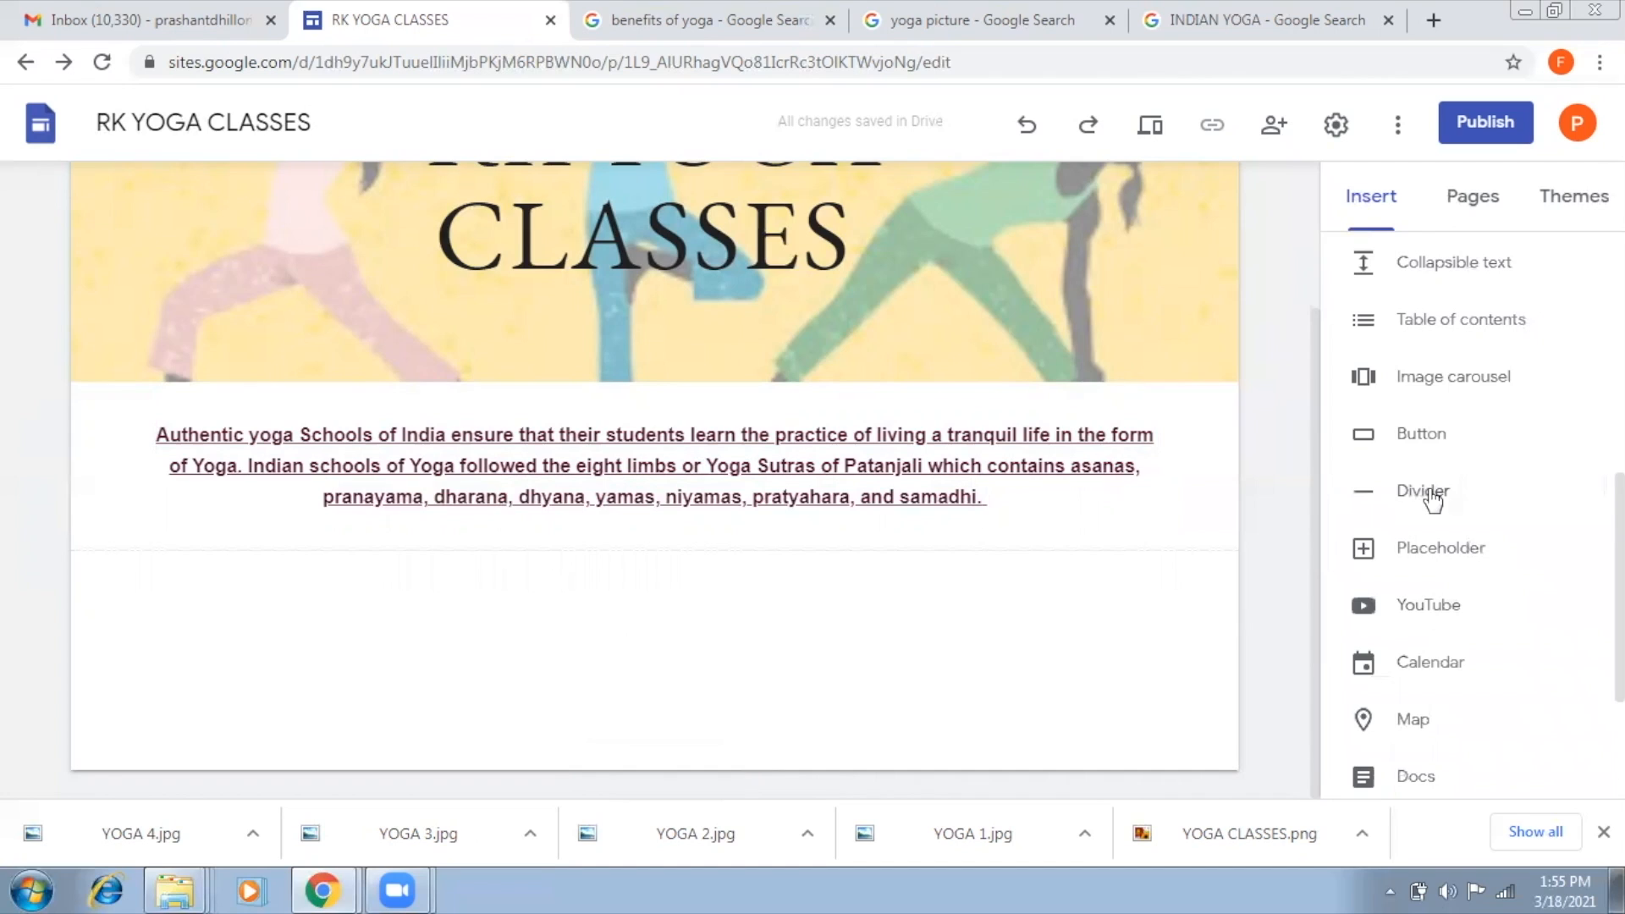
{"action": "left_click", "coordinate": [1432, 500]}
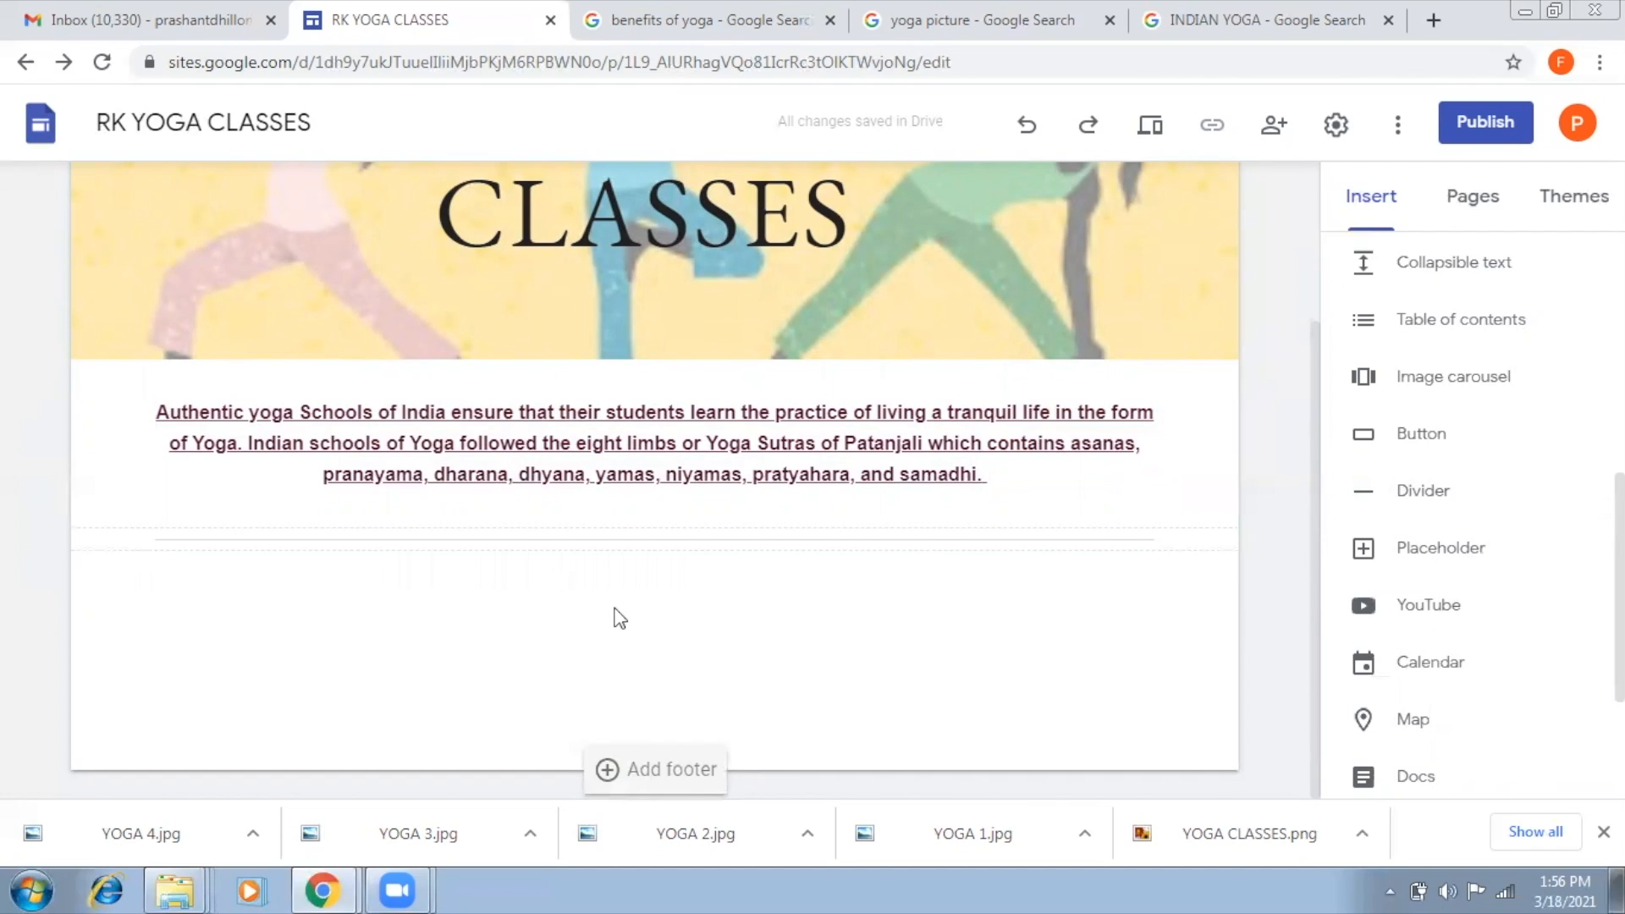
{"action": "scroll", "coordinate": [1464, 546], "scroll_direction": "up", "scroll_amount": 3}
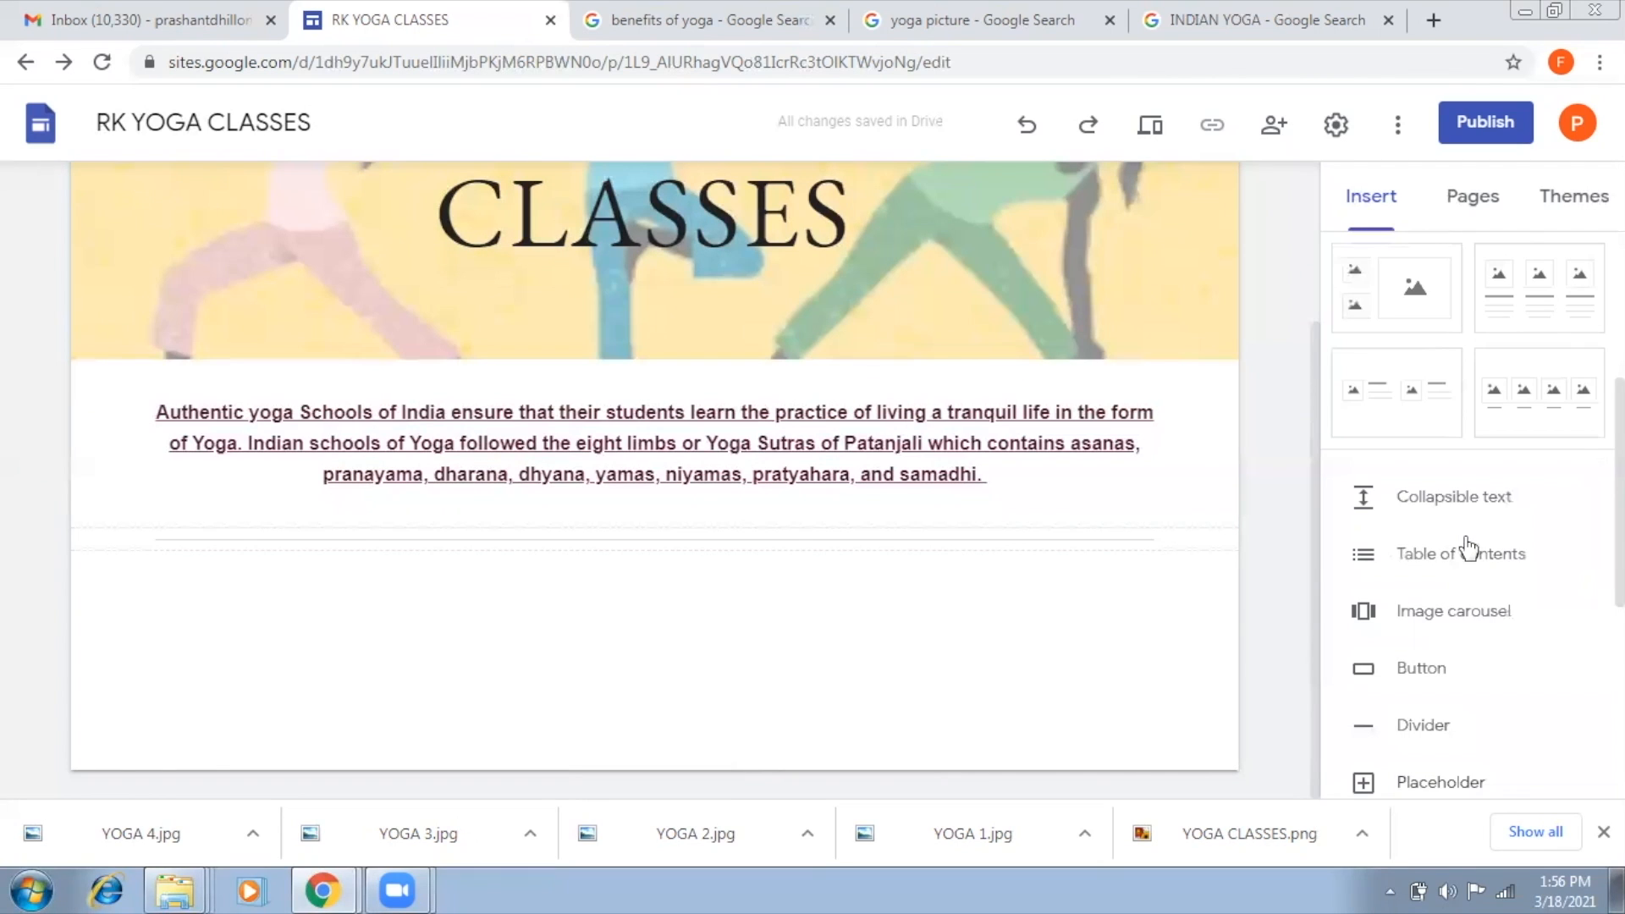
{"action": "scroll", "coordinate": [1469, 548], "scroll_direction": "up", "scroll_amount": 3}
{"action": "scroll", "coordinate": [1468, 549], "scroll_direction": "up", "scroll_amount": 2}
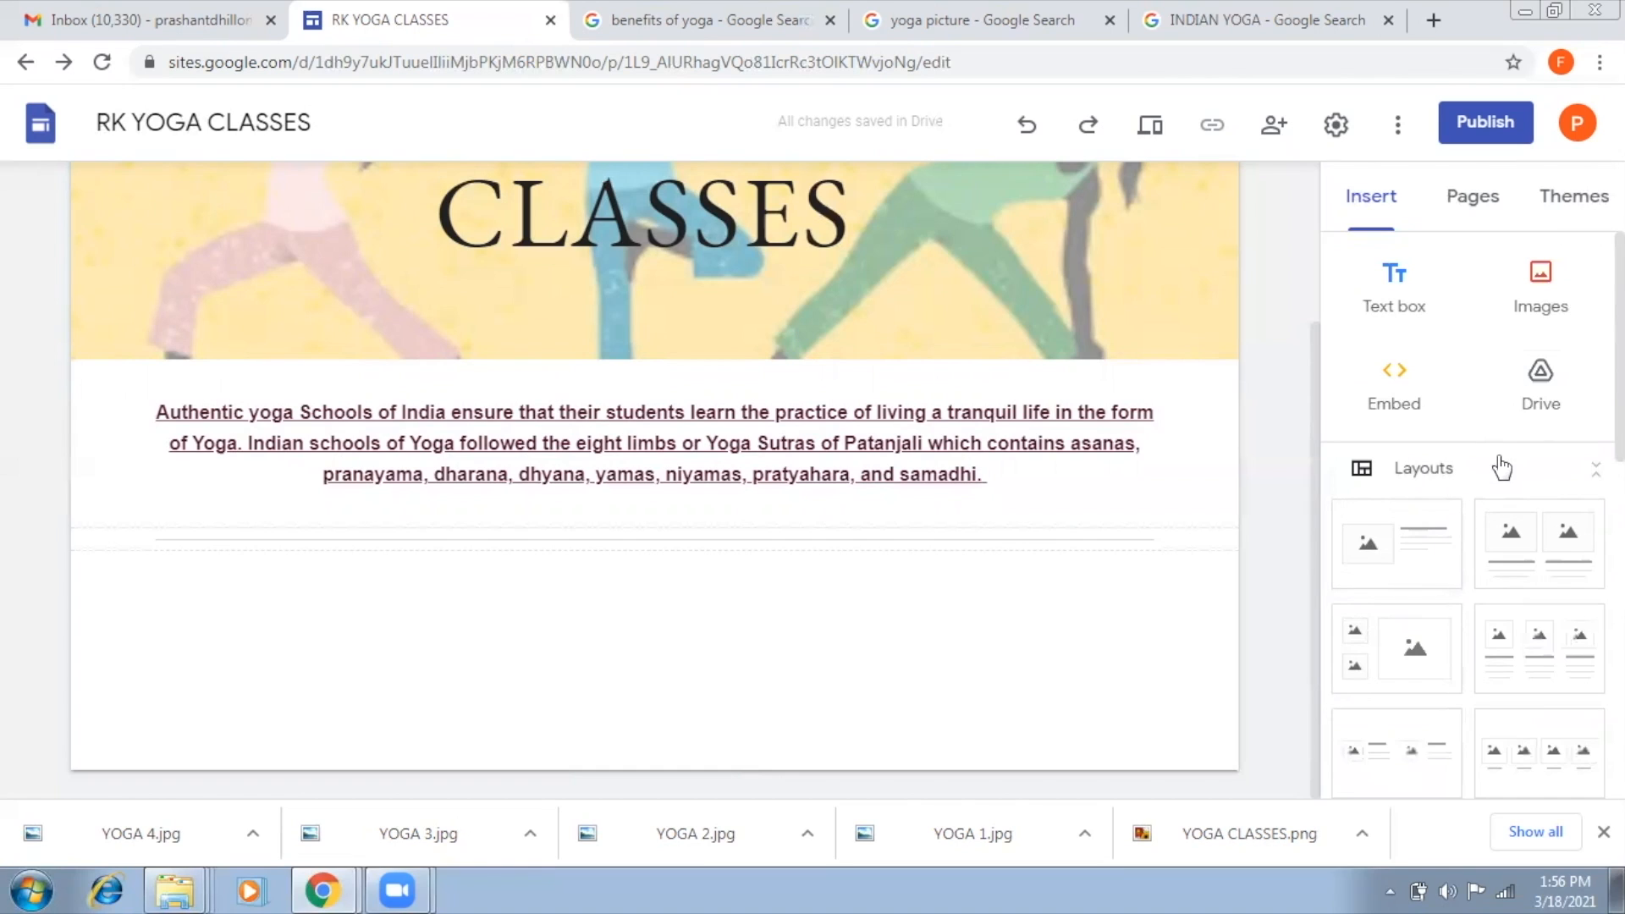
{"action": "scroll", "coordinate": [1470, 555], "scroll_direction": "down", "scroll_amount": 3}
{"action": "scroll", "coordinate": [1567, 499], "scroll_direction": "down", "scroll_amount": 1}
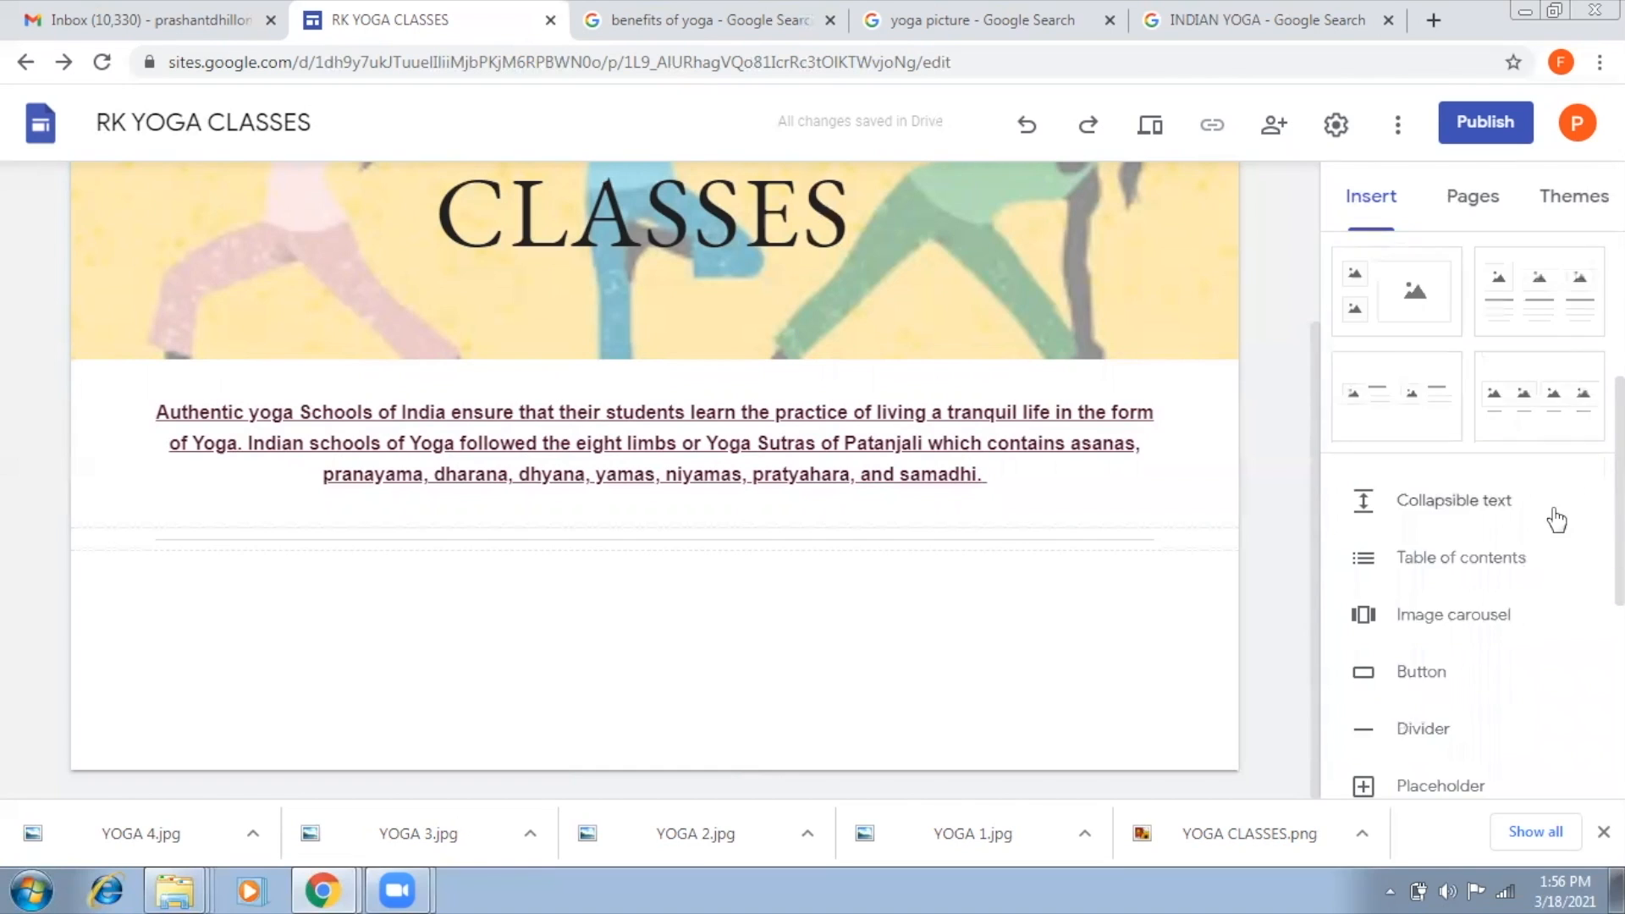
{"action": "left_click", "coordinate": [1473, 602]}
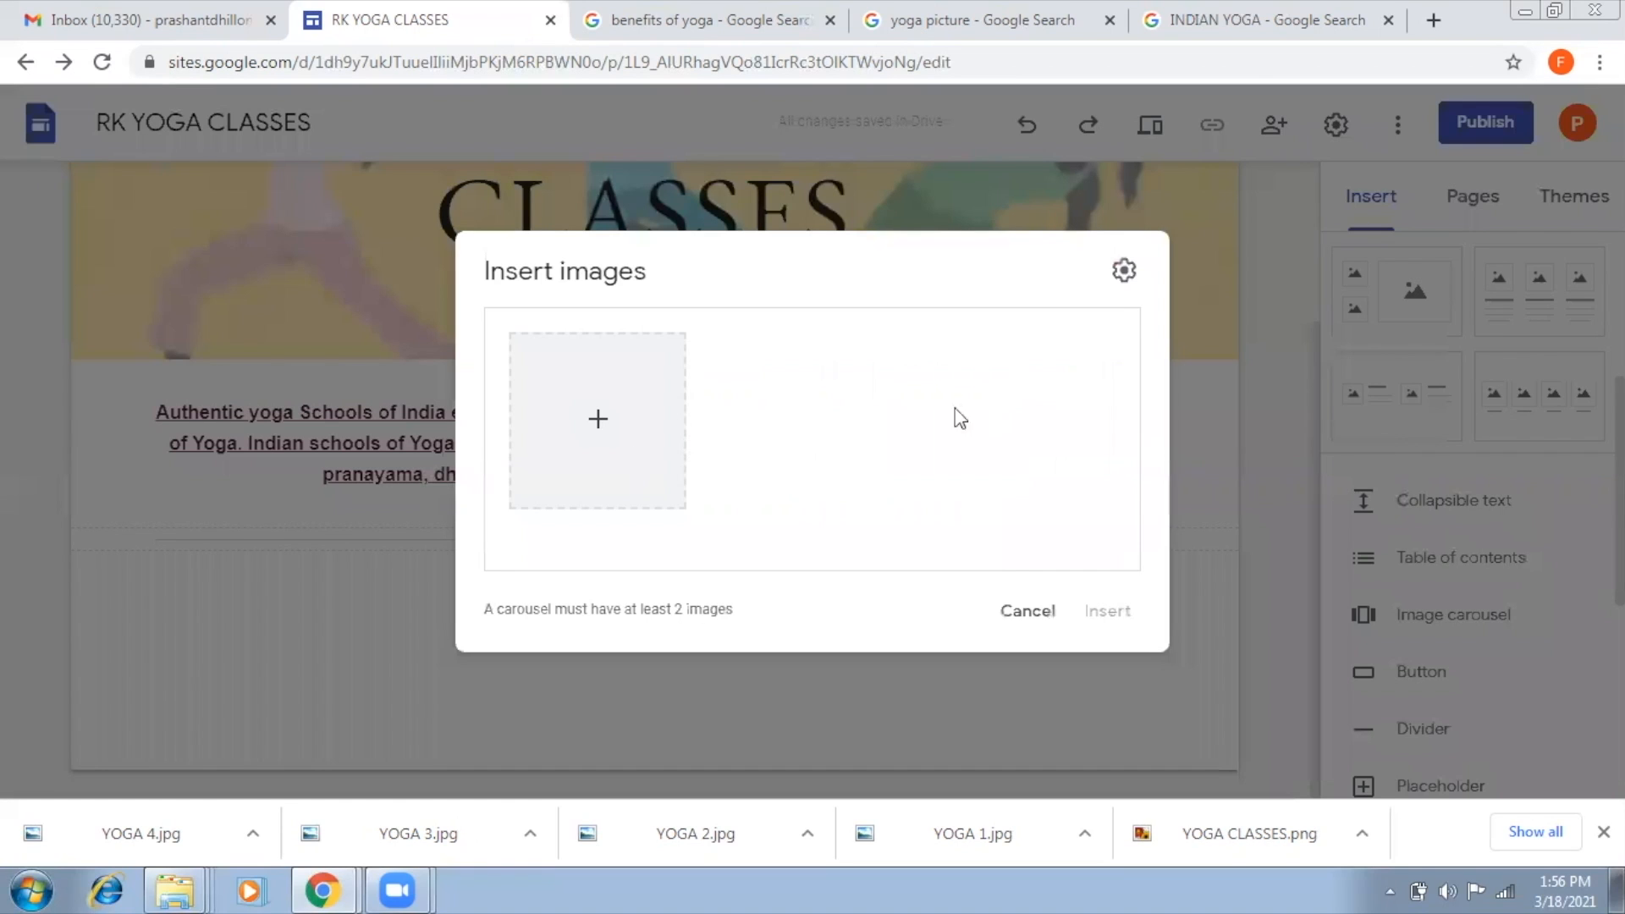
{"action": "left_click", "coordinate": [1034, 610]}
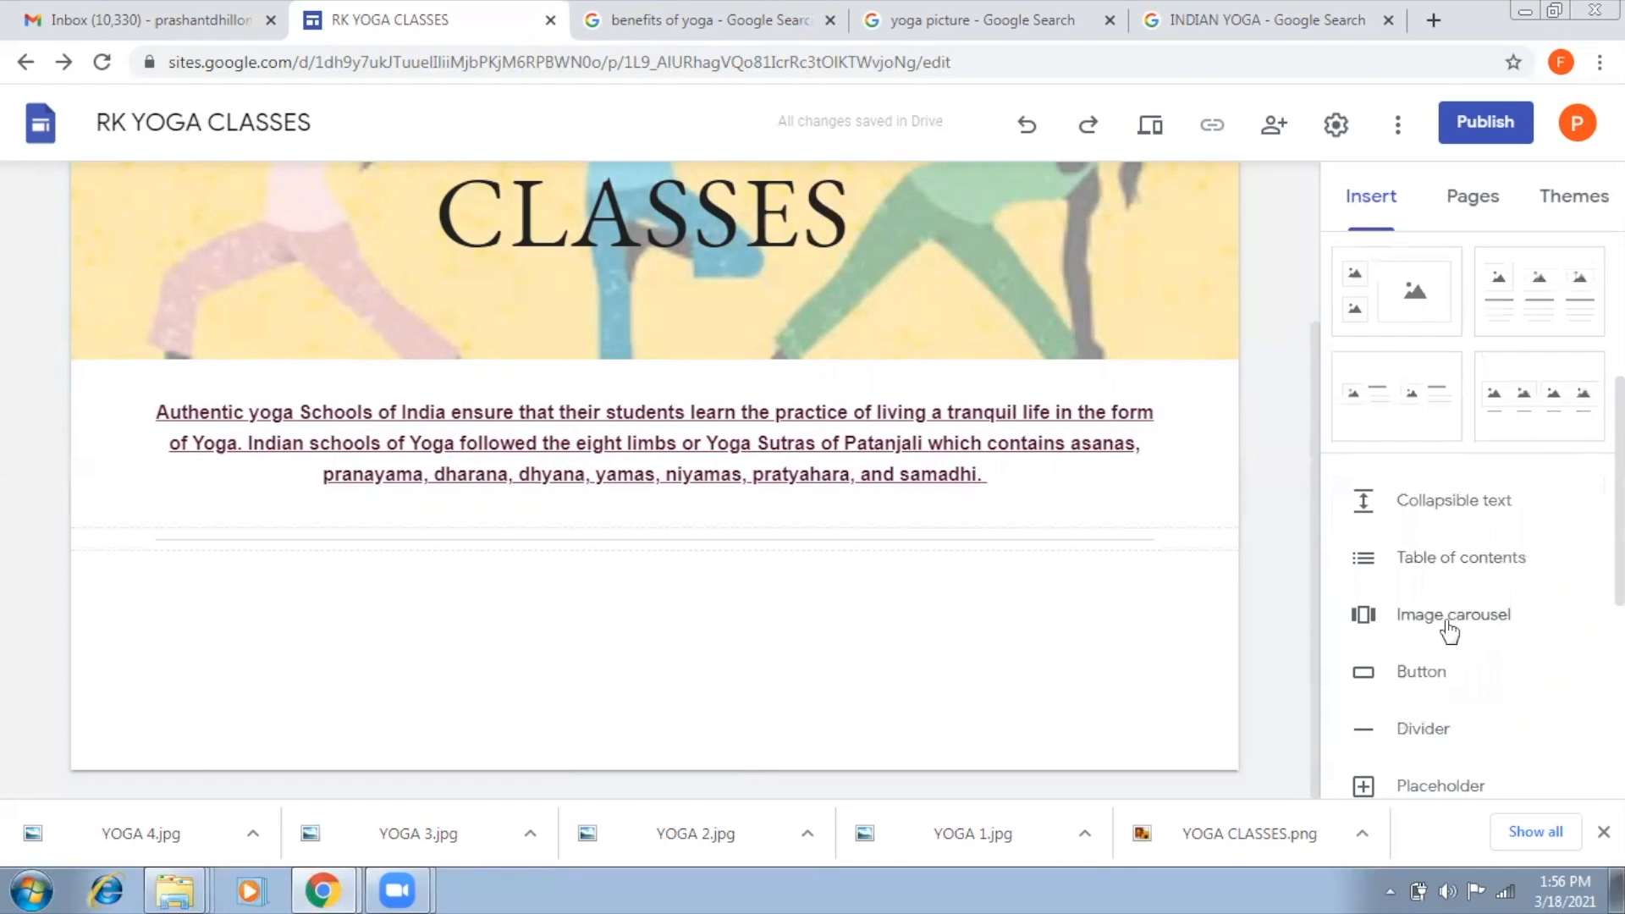
{"action": "left_click", "coordinate": [1445, 624]}
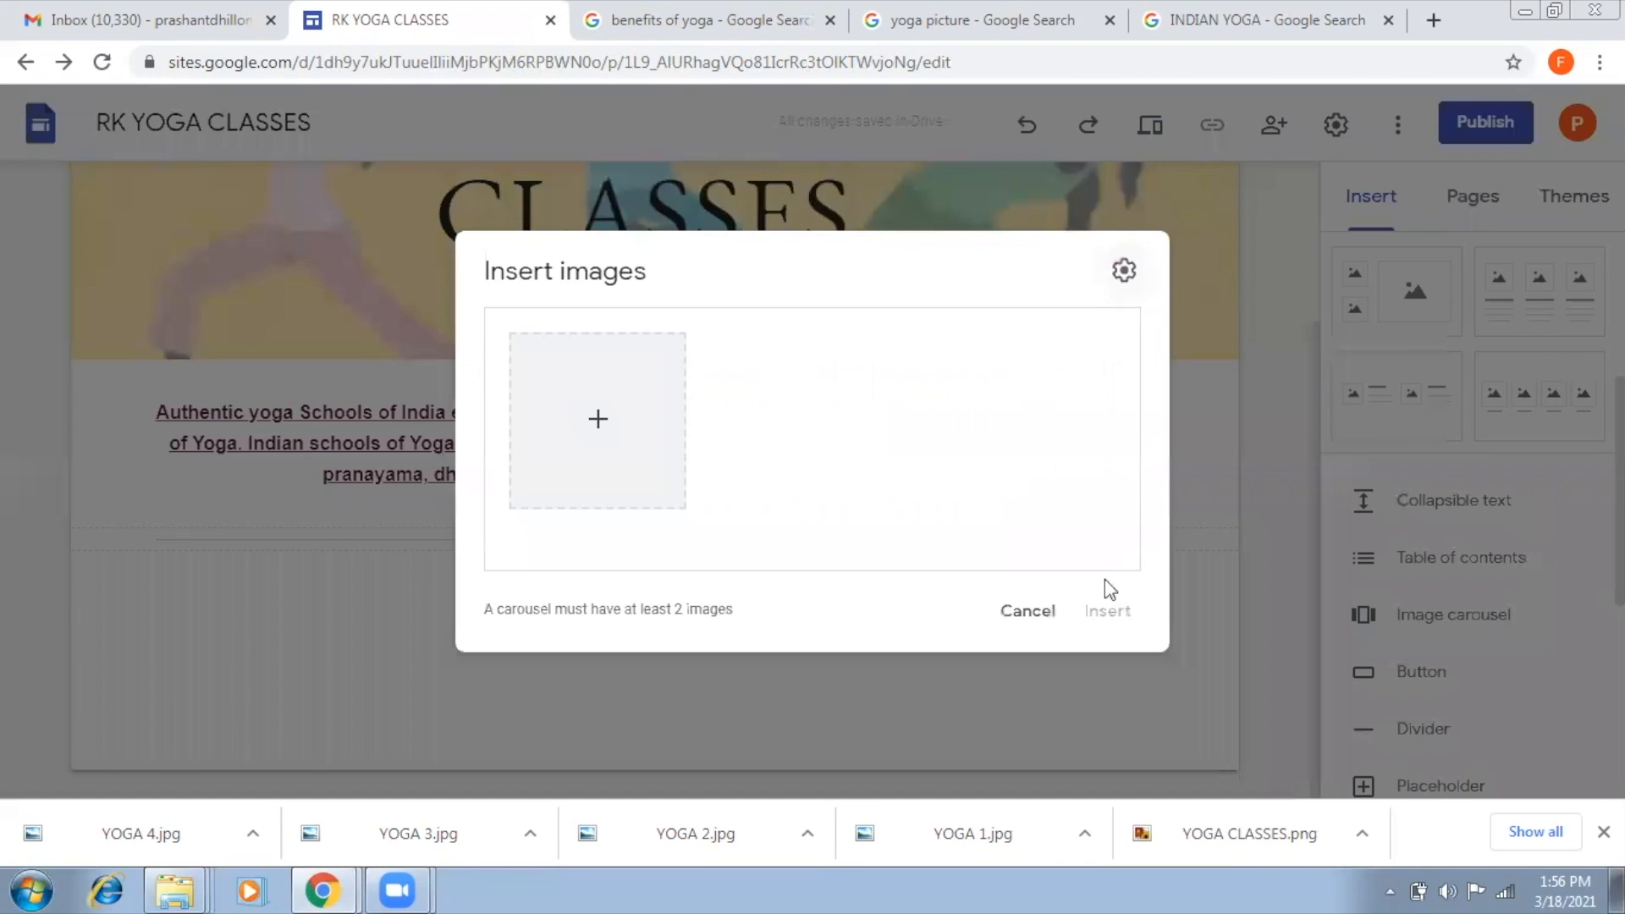
{"action": "left_click", "coordinate": [1032, 614]}
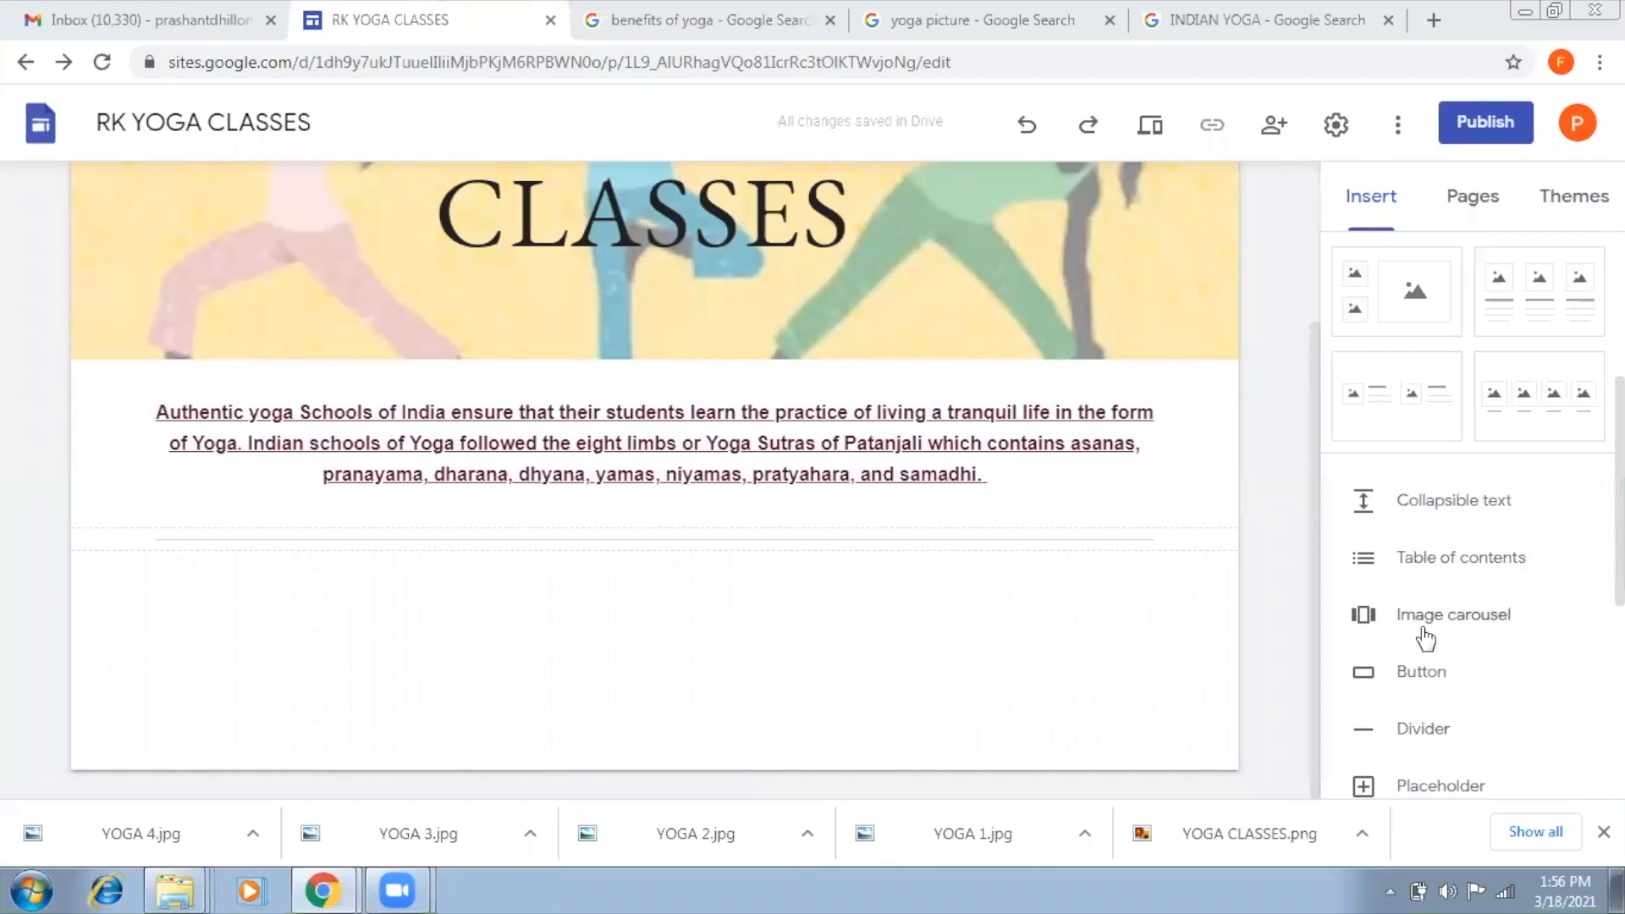
Step: Start an image carousel below the divider and upload the images YOGA 1 and YOGA 2 to it
{"action": "left_click", "coordinate": [1448, 618]}
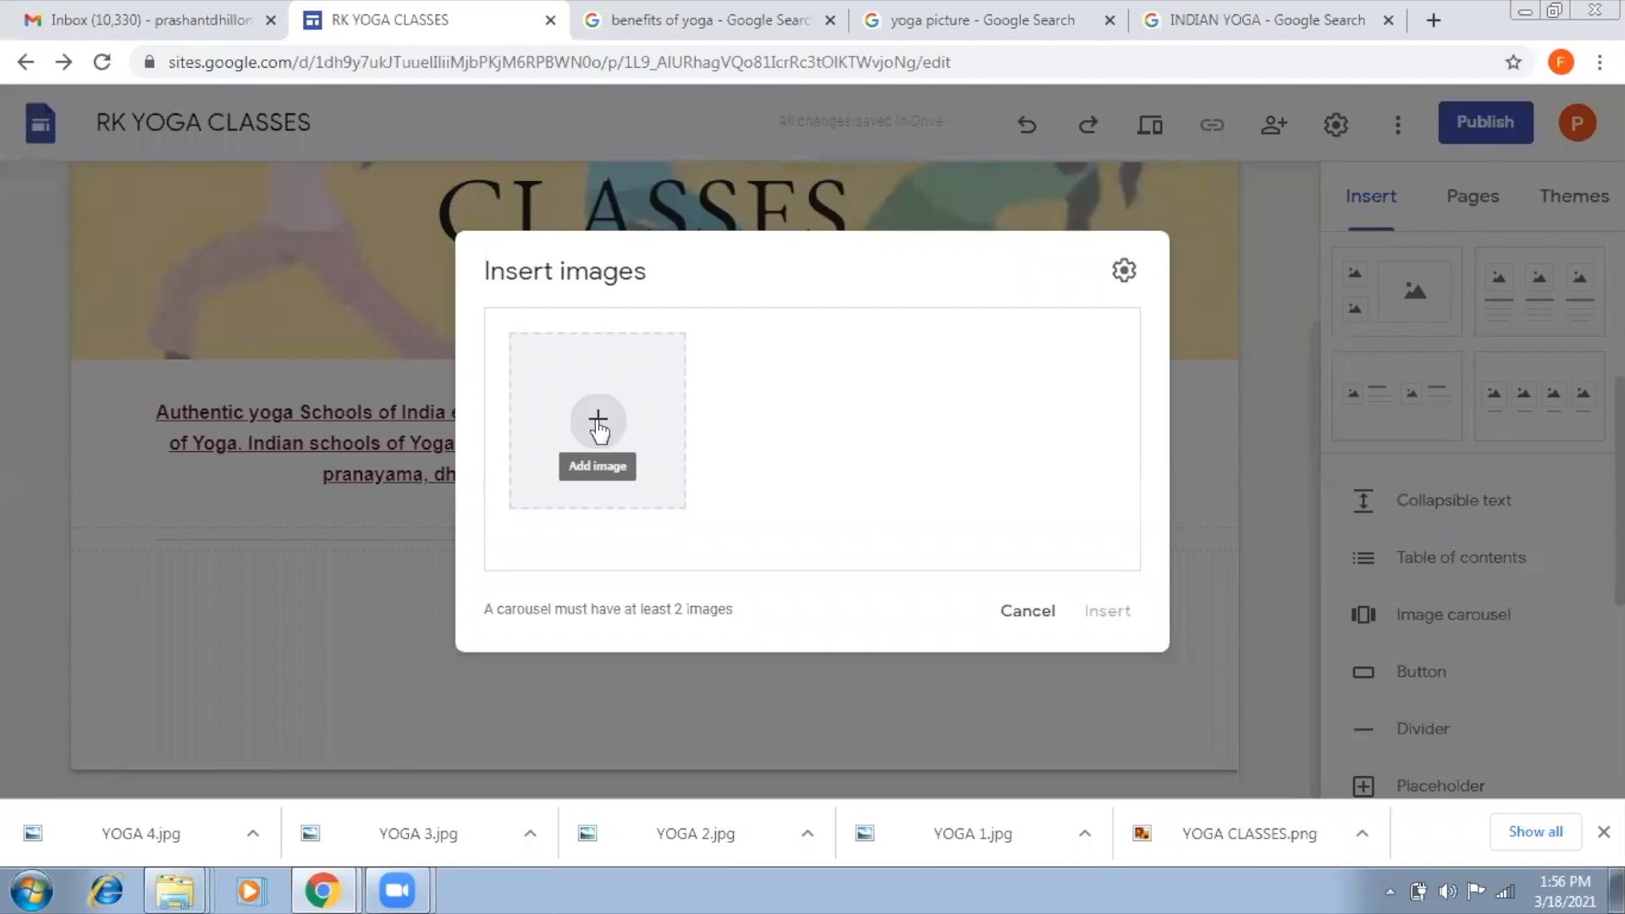
{"action": "left_click", "coordinate": [598, 424]}
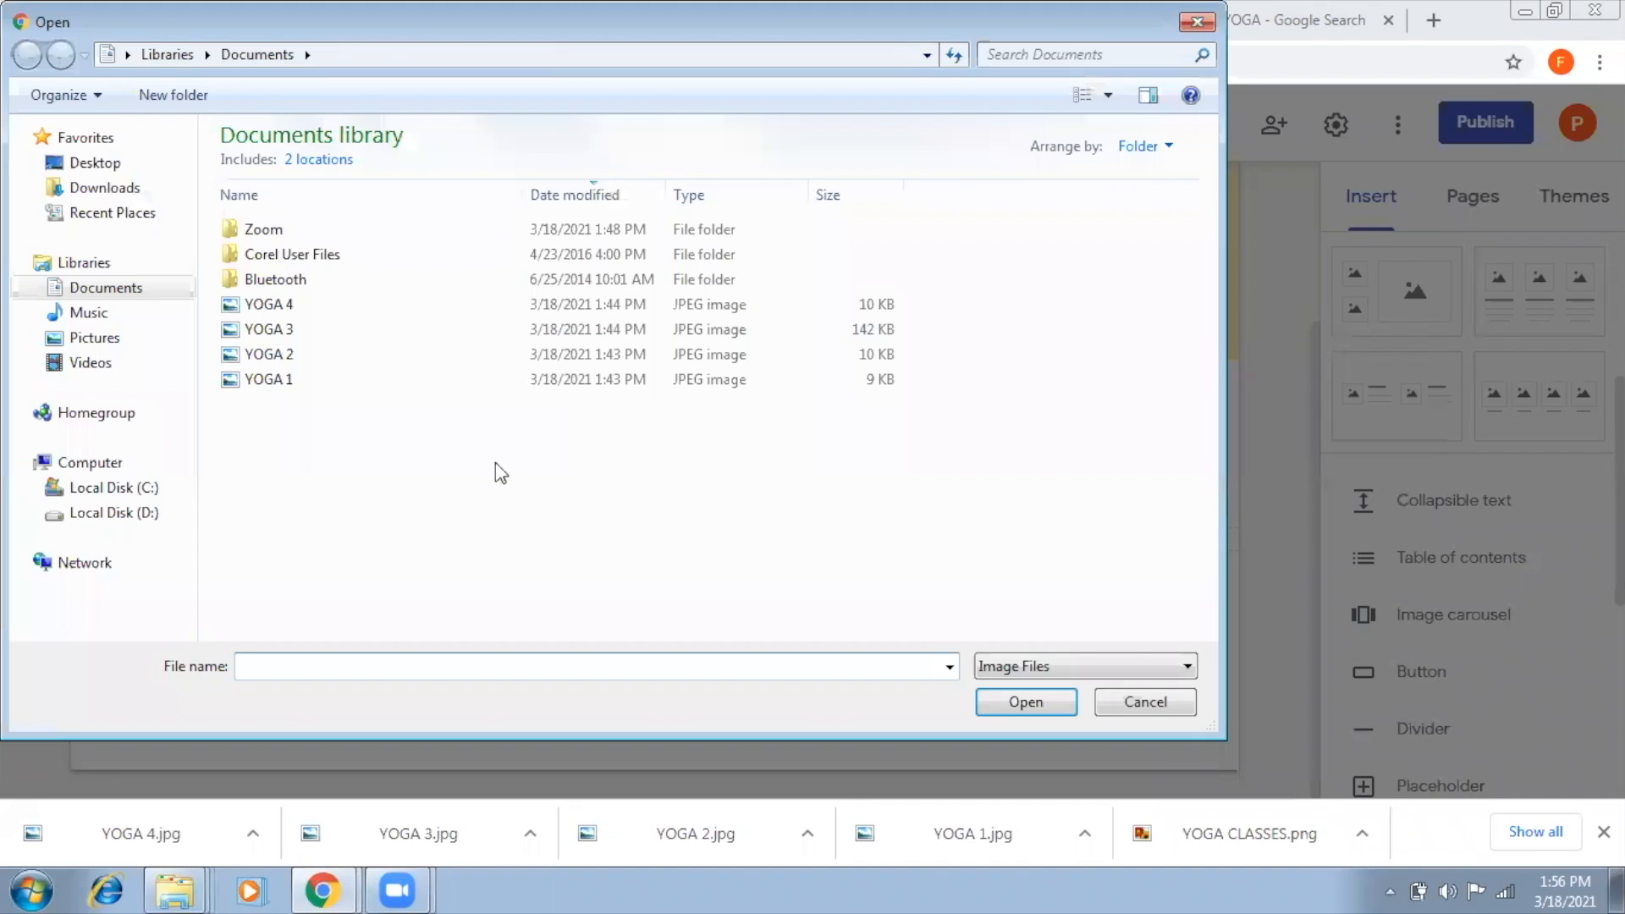
{"action": "left_click", "coordinate": [288, 386]}
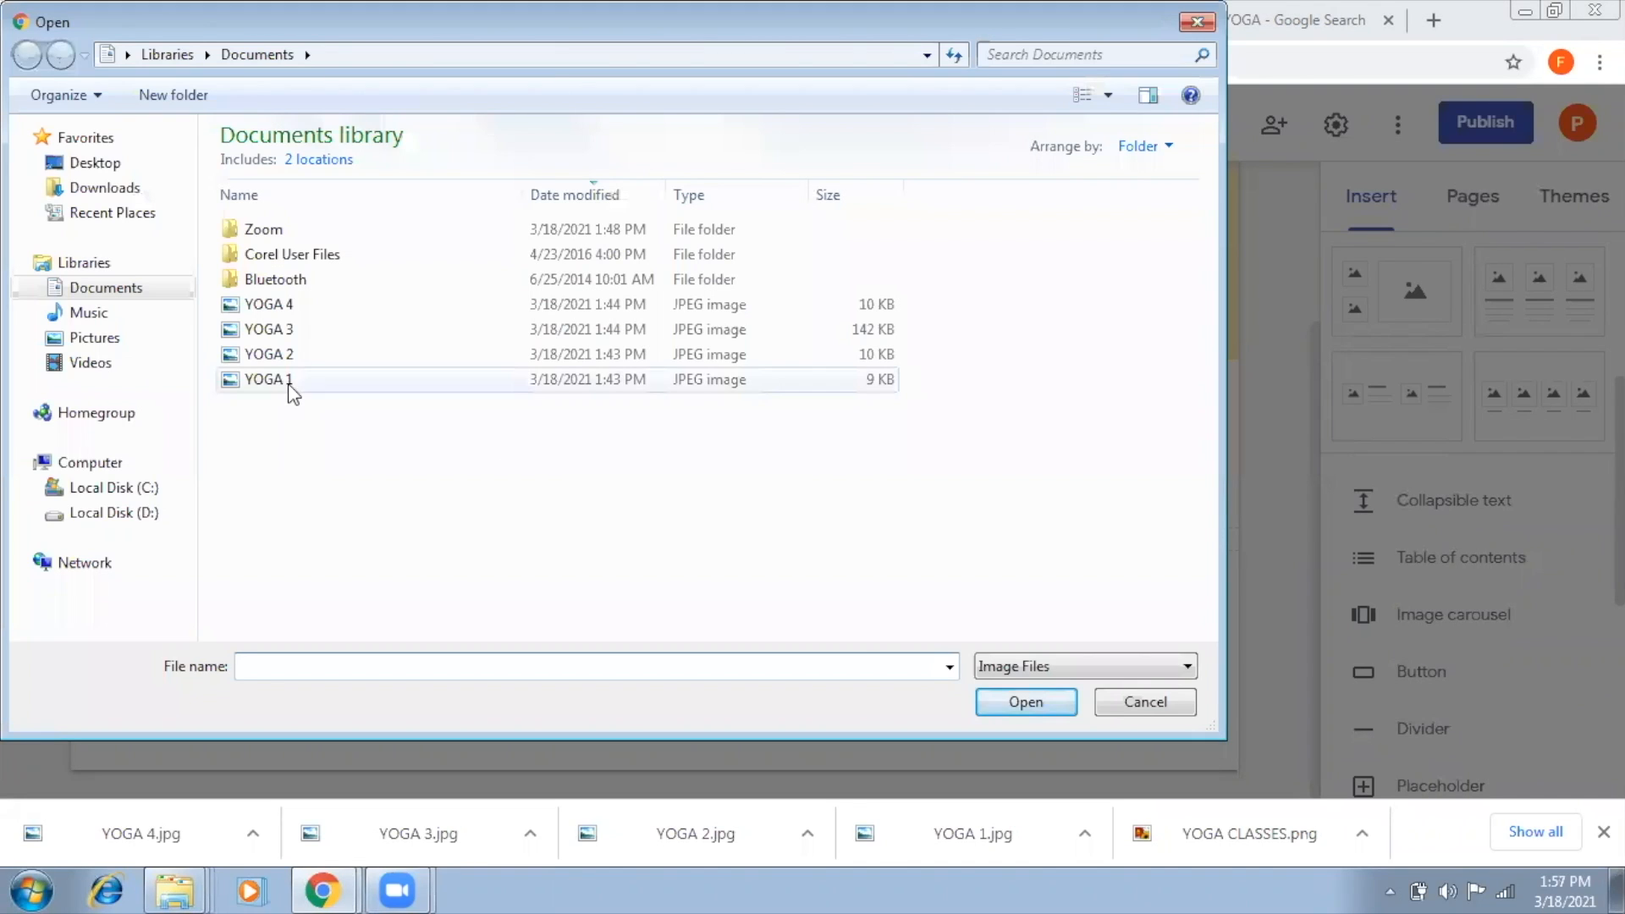
{"action": "key", "text": "Return"}
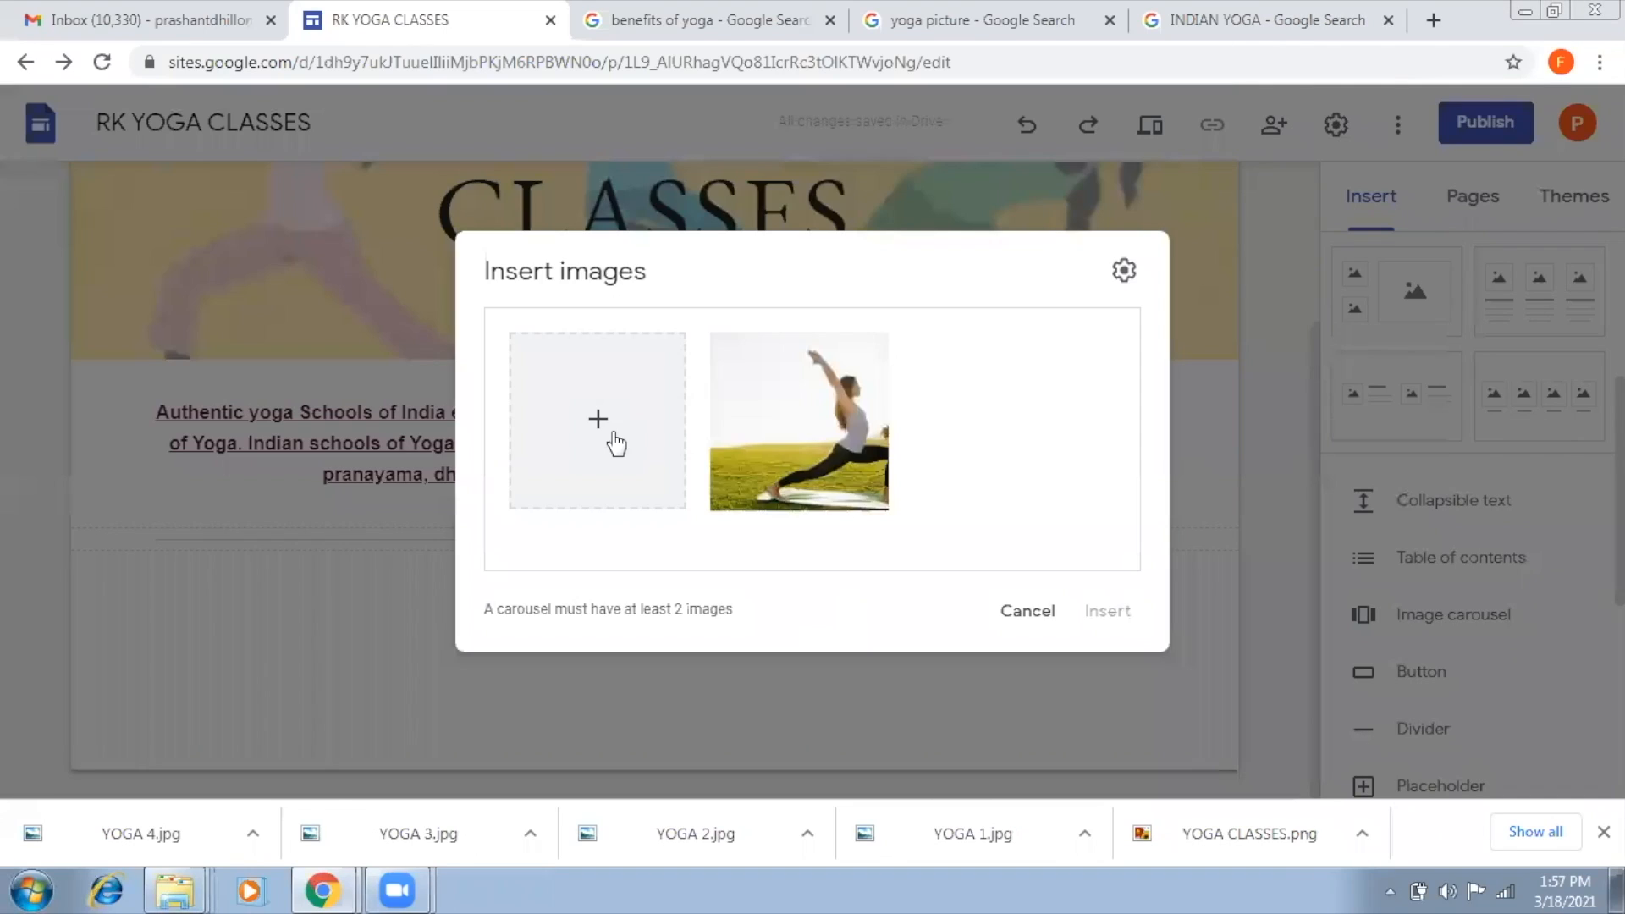
{"action": "left_click", "coordinate": [608, 430]}
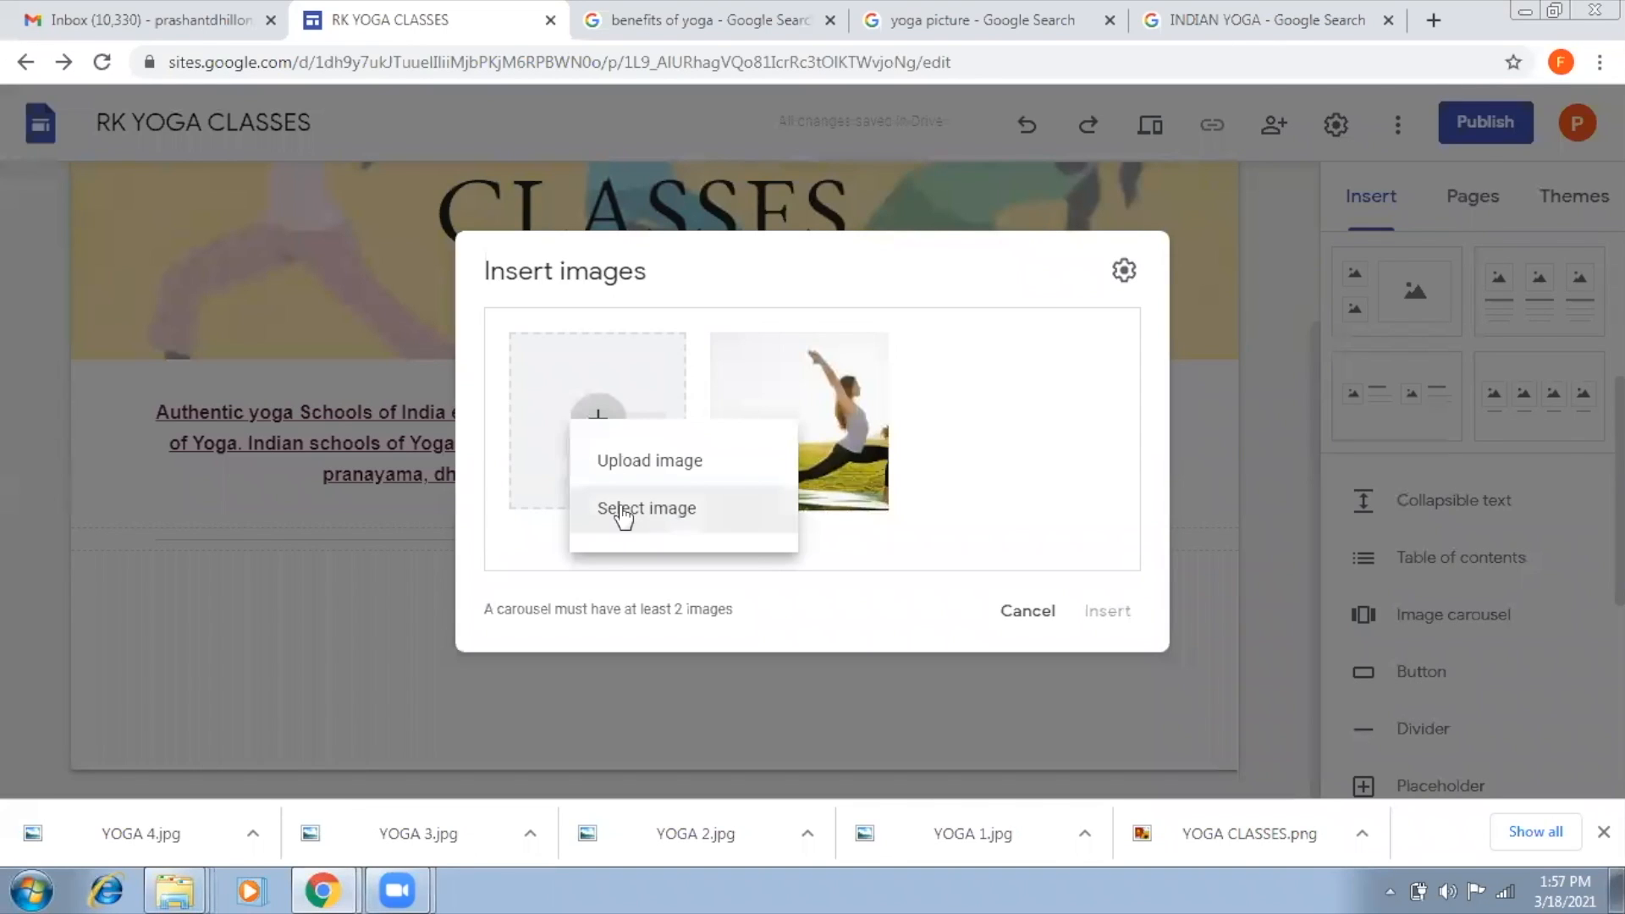
{"action": "left_click", "coordinate": [638, 474]}
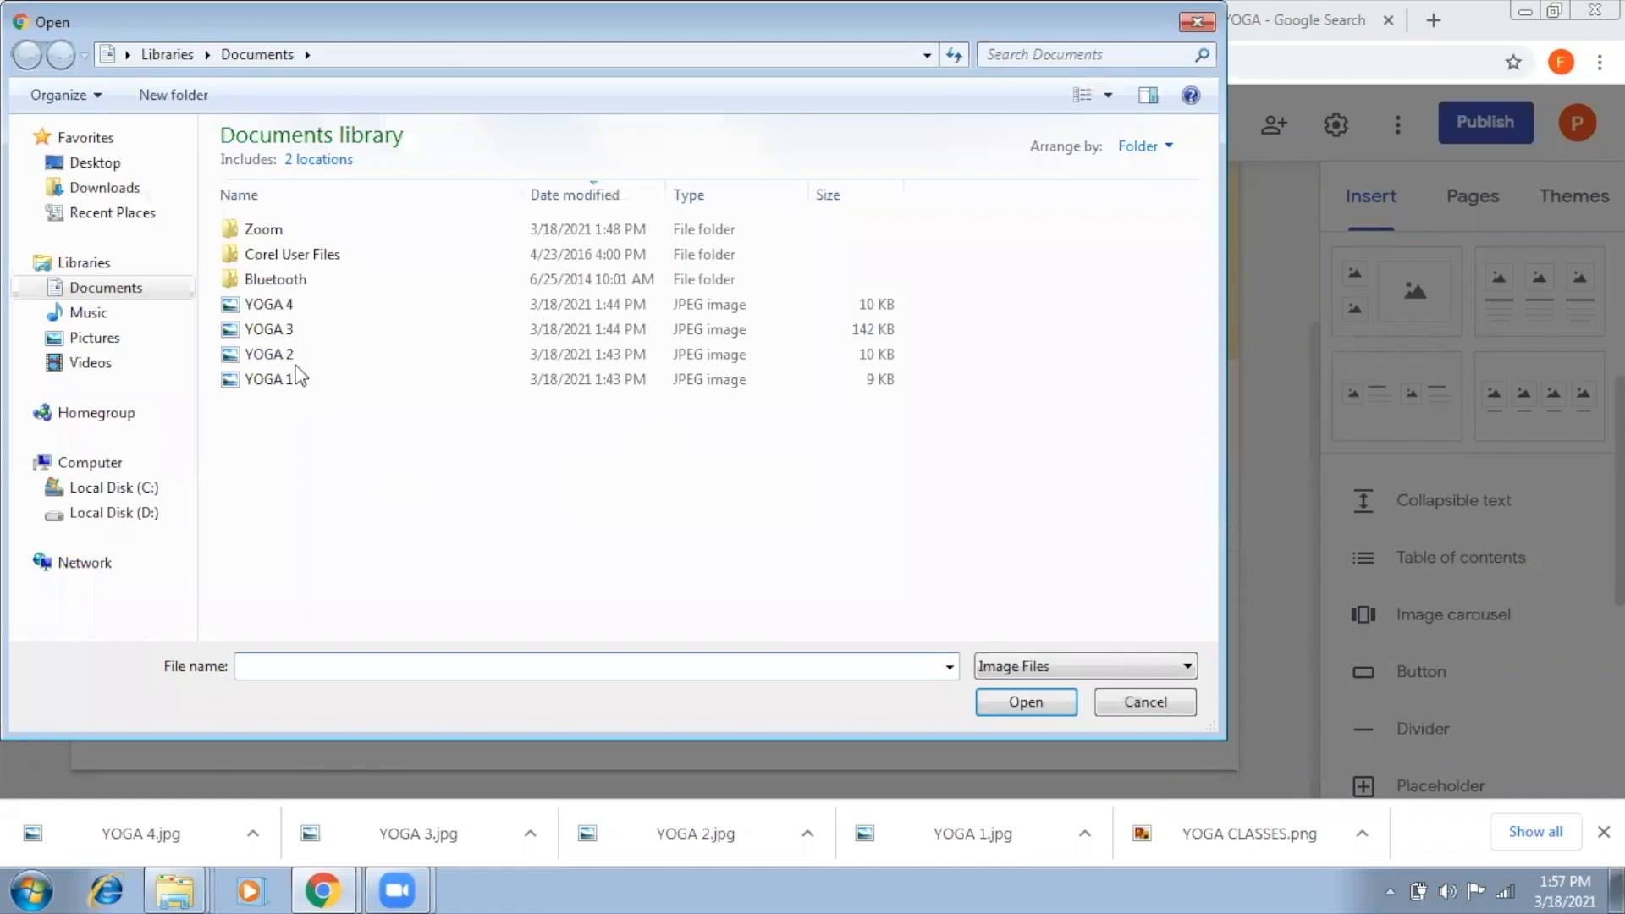
{"action": "left_click", "coordinate": [301, 359]}
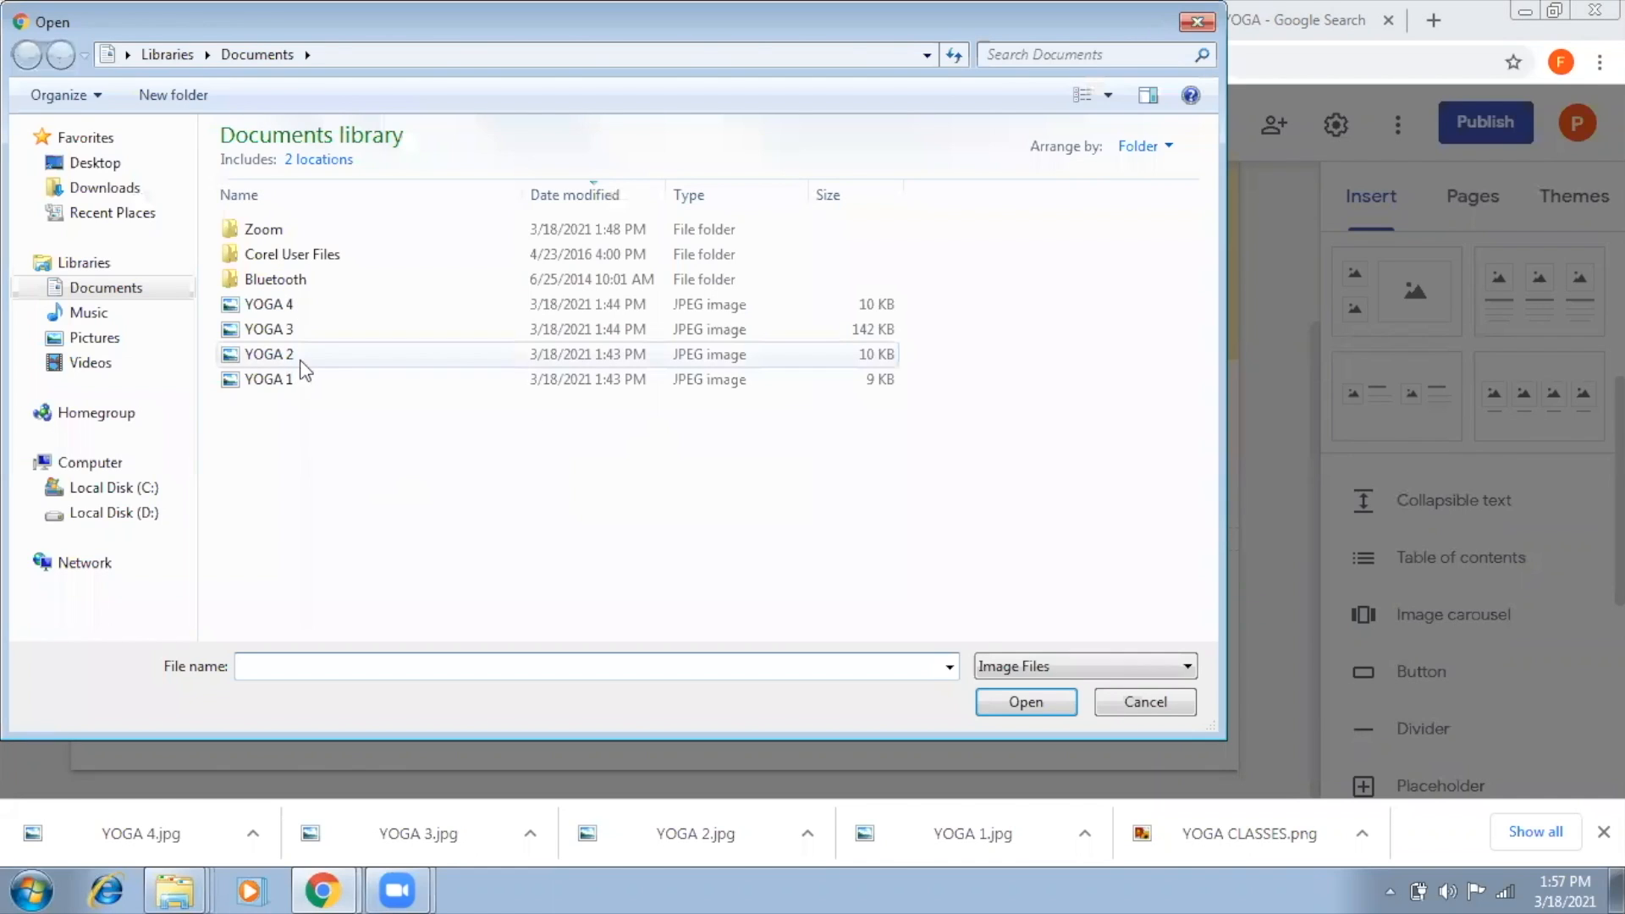
{"action": "left_click", "coordinate": [1002, 699]}
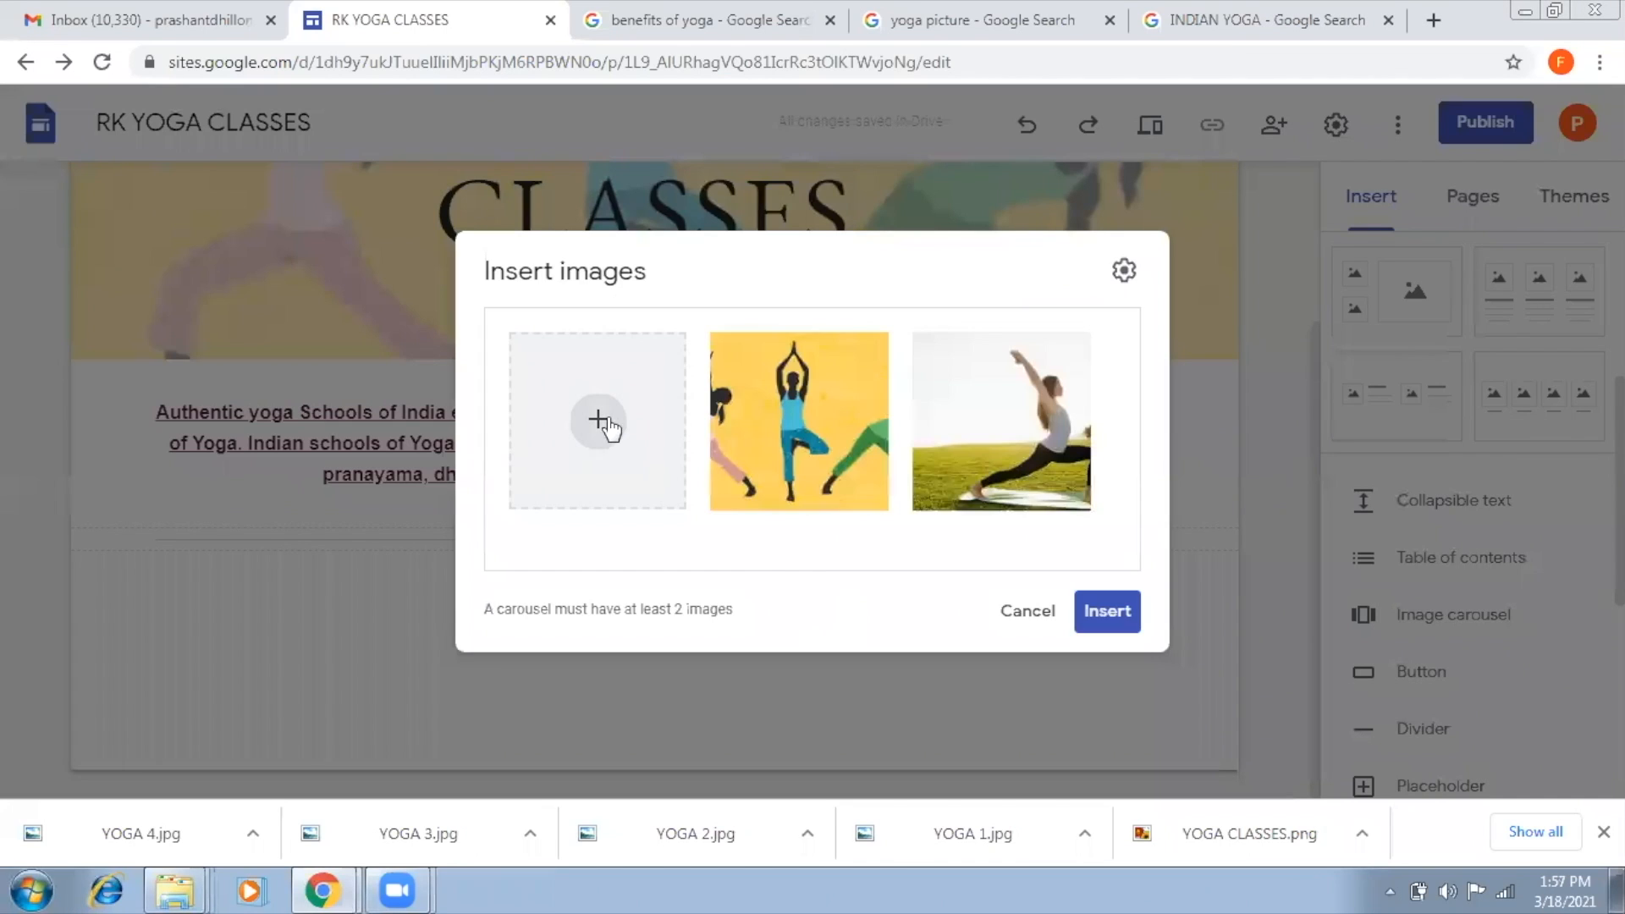
Step: Upload YOGA 3 as the carousel's third image and insert the carousel into the page
{"action": "left_click", "coordinate": [597, 467]}
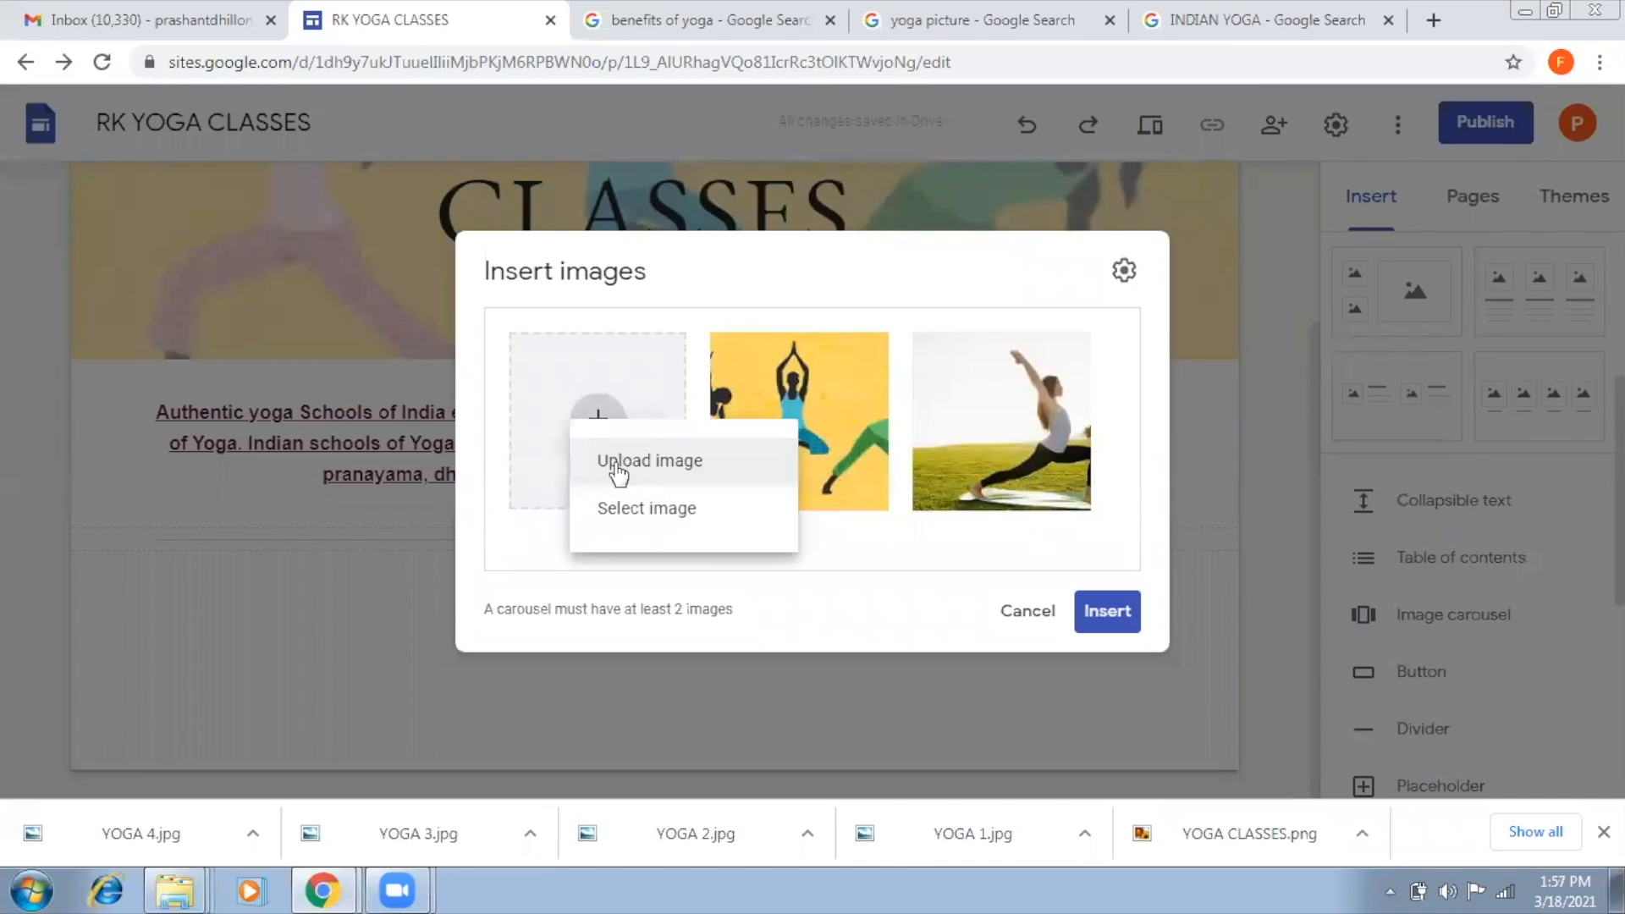
{"action": "left_click", "coordinate": [394, 418]}
{"action": "left_click", "coordinate": [305, 329]}
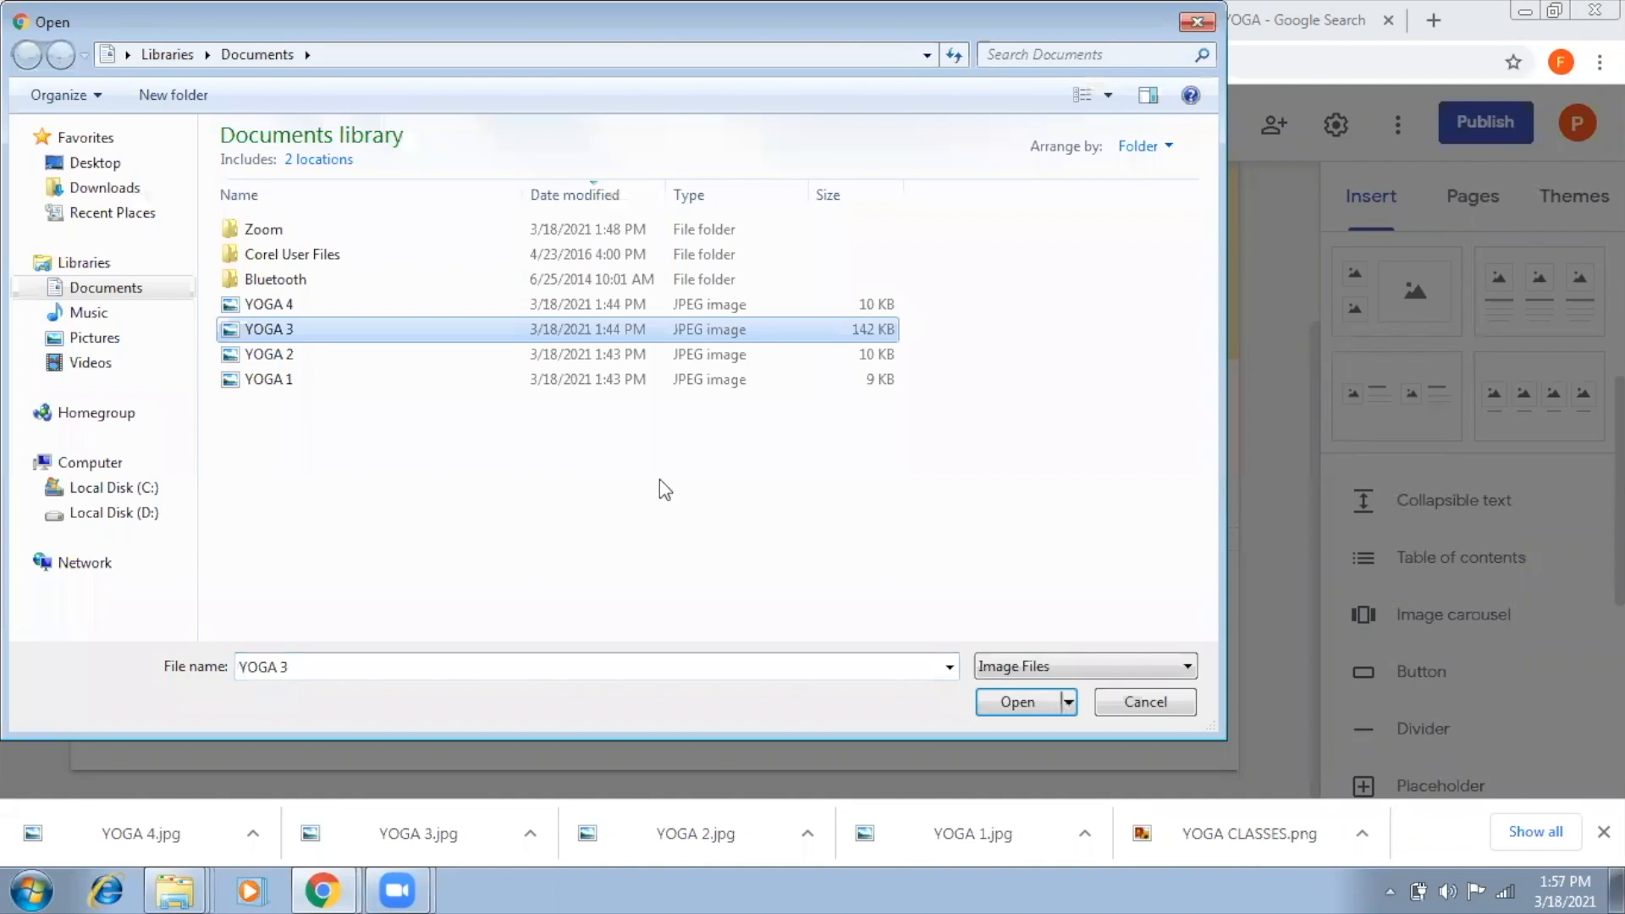
{"action": "left_click", "coordinate": [982, 699]}
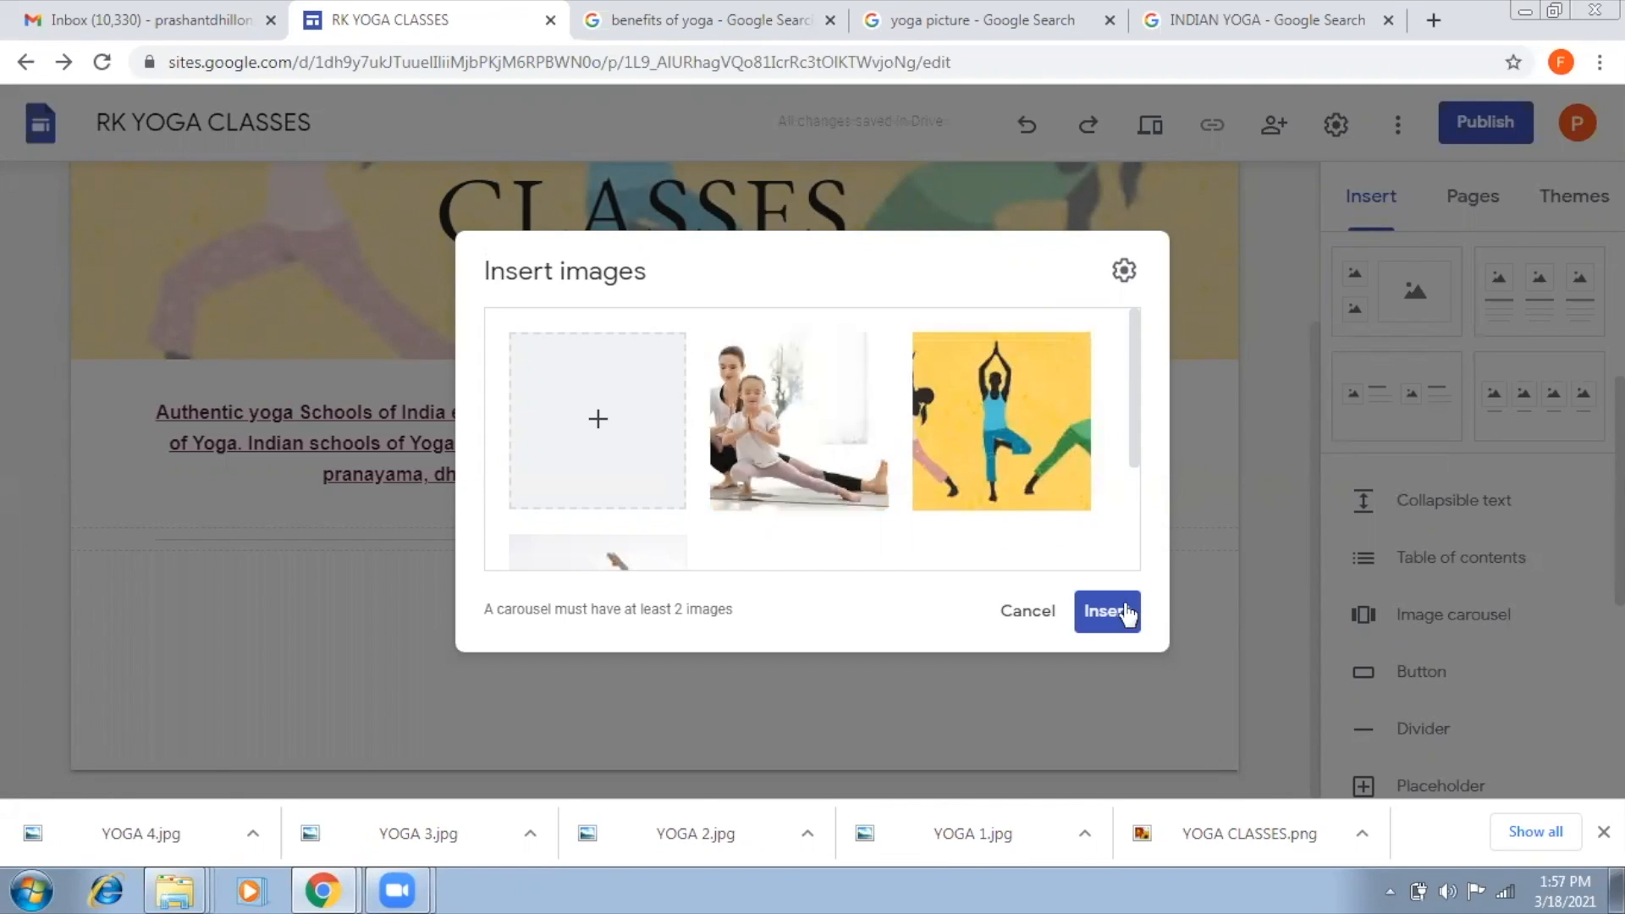
{"action": "scroll", "coordinate": [856, 542], "scroll_direction": "down", "scroll_amount": 1}
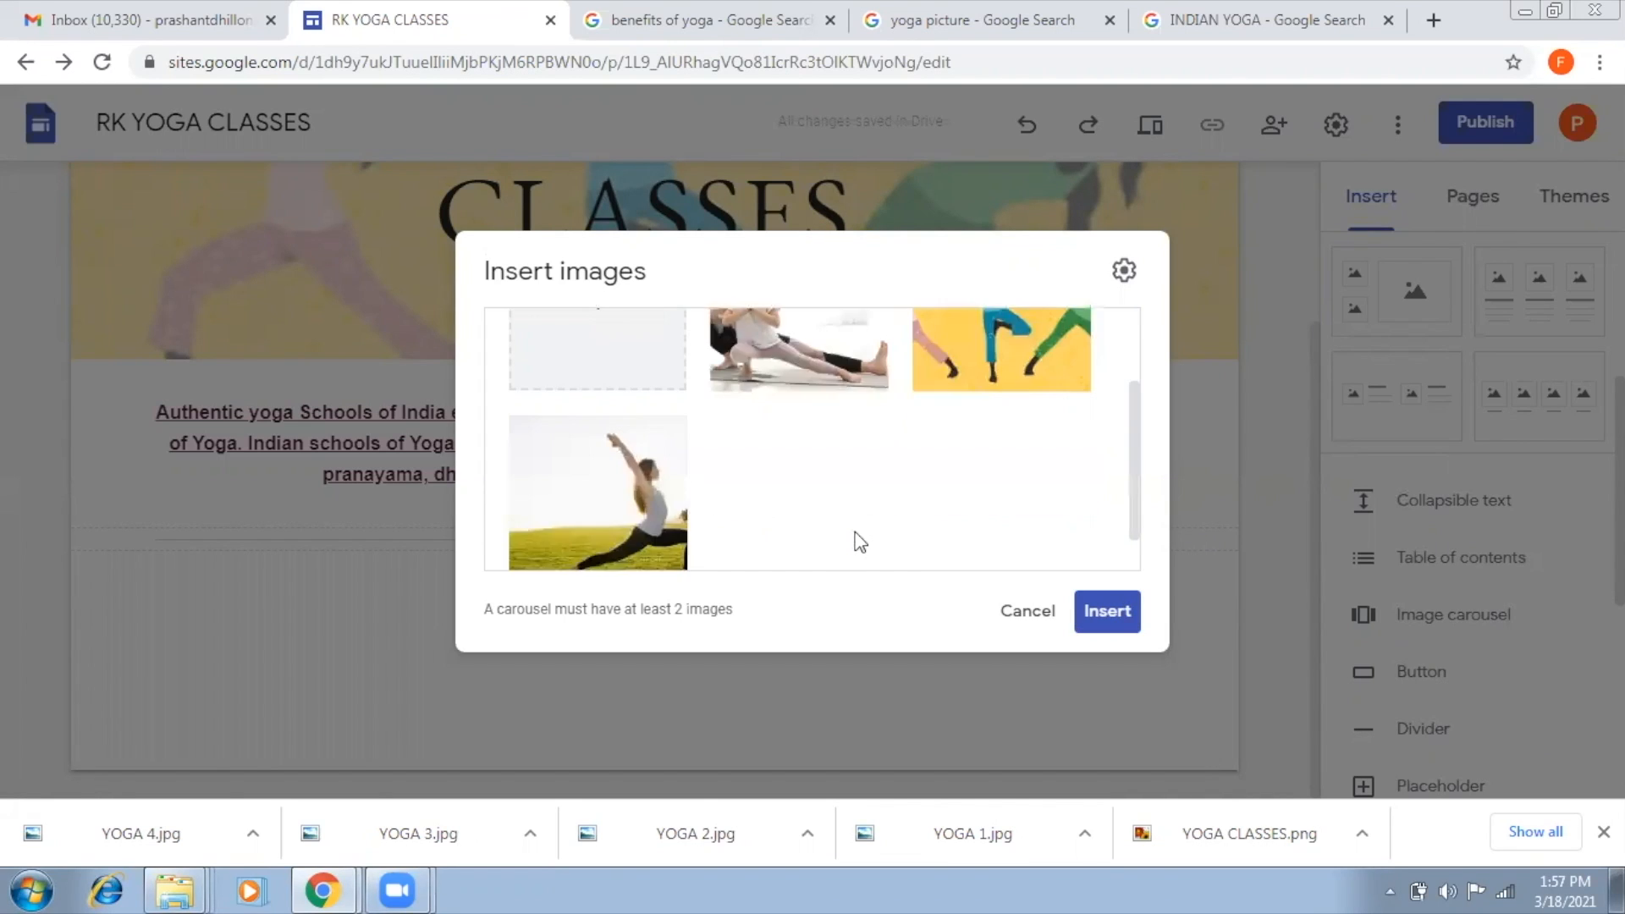
{"action": "scroll", "coordinate": [970, 561], "scroll_direction": "up", "scroll_amount": 1}
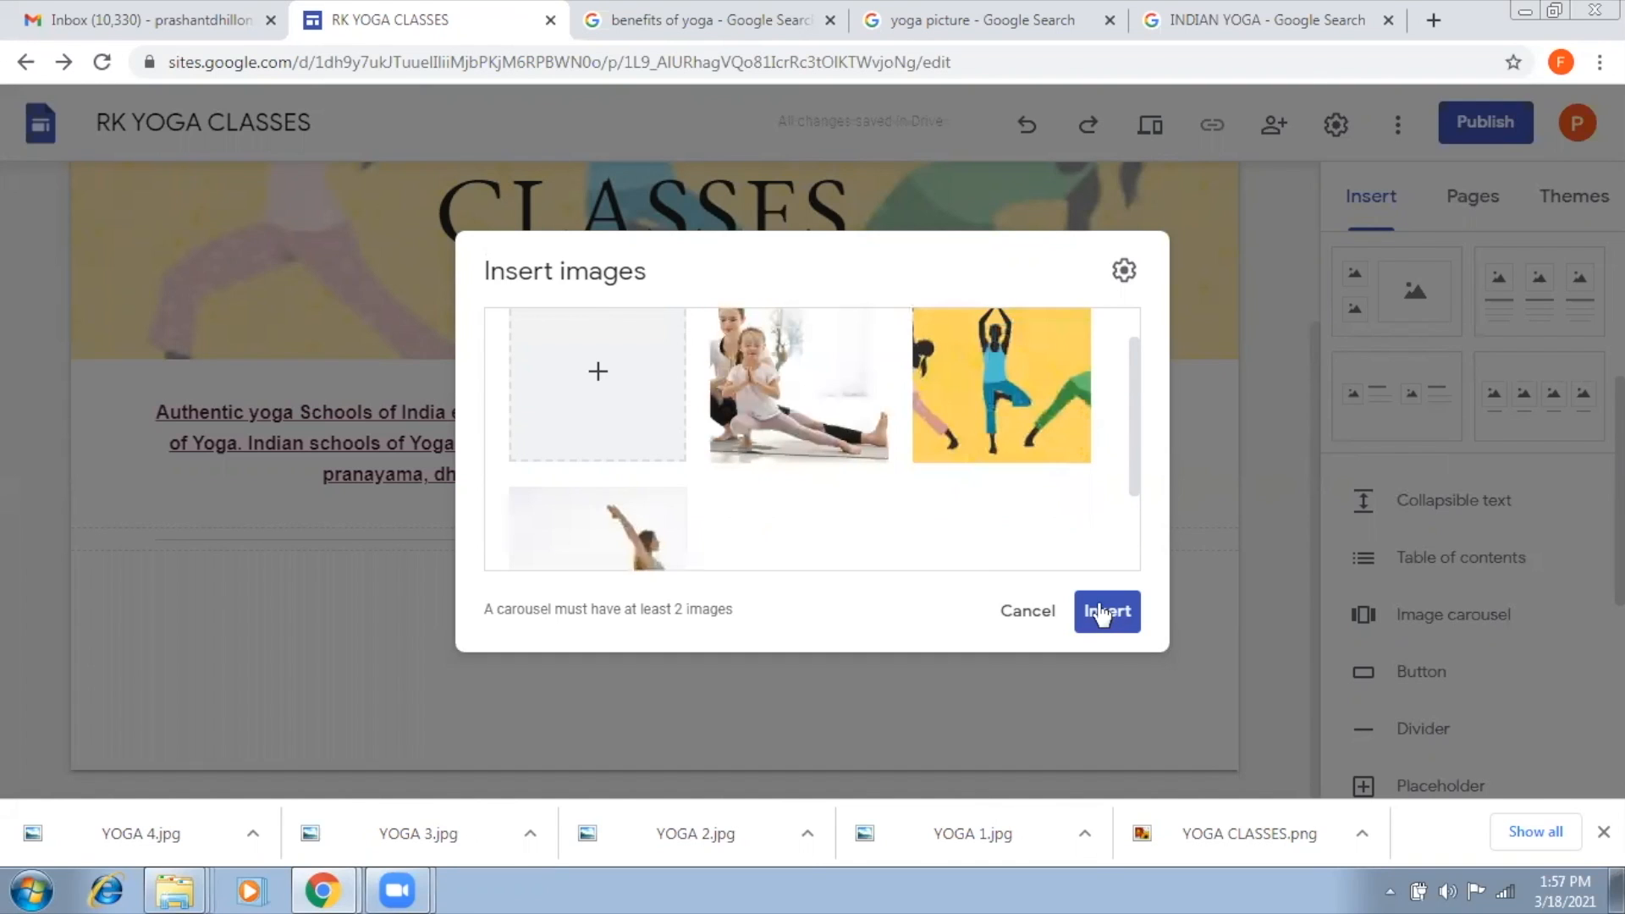
{"action": "left_click", "coordinate": [1102, 612]}
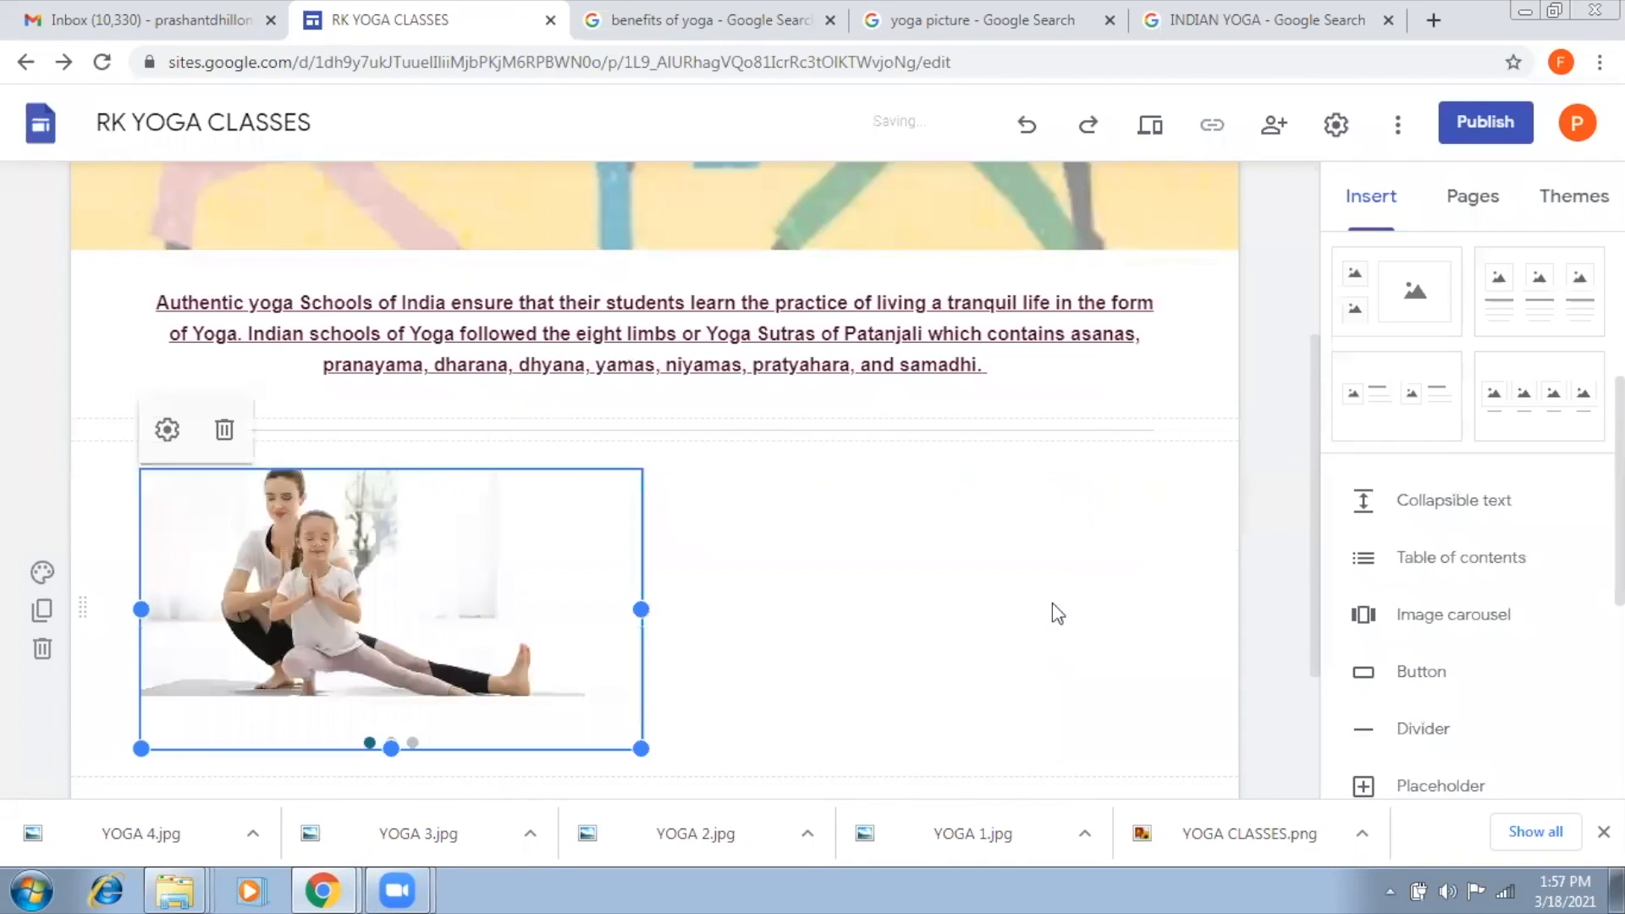
Step: Resize the image carousel and centre it horizontally below the divider
{"action": "left_click_drag", "start_coordinate": [640, 748], "coordinate": [554, 710]}
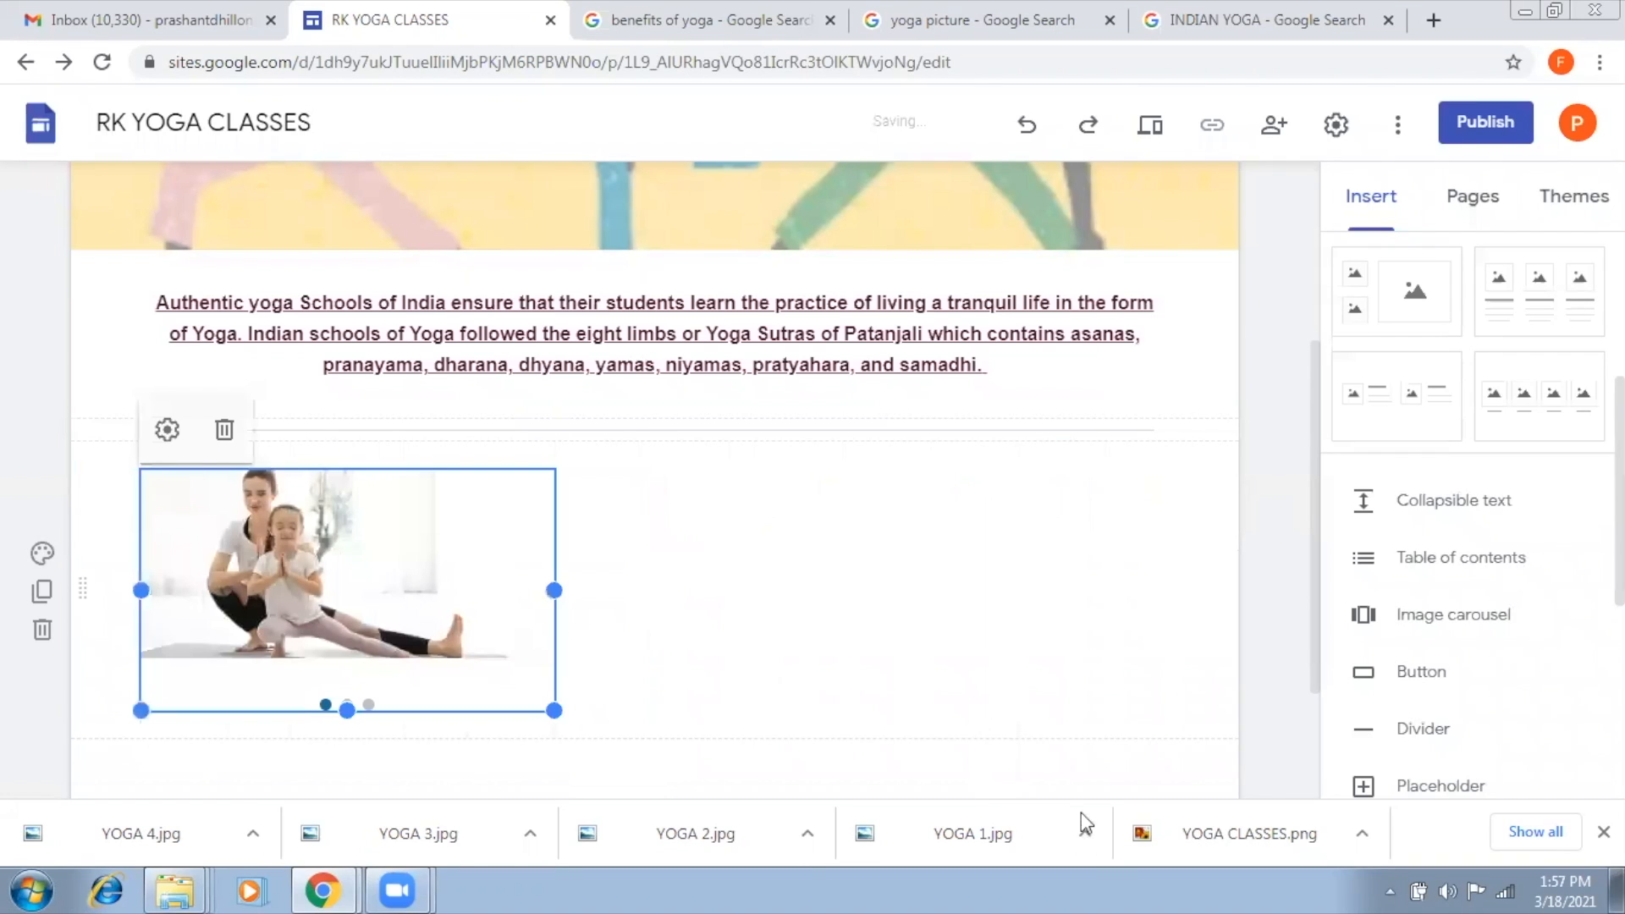
{"action": "left_click", "coordinate": [897, 660]}
{"action": "left_click_drag", "start_coordinate": [385, 593], "coordinate": [895, 556]}
{"action": "left_click_drag", "start_coordinate": [891, 557], "coordinate": [365, 550]}
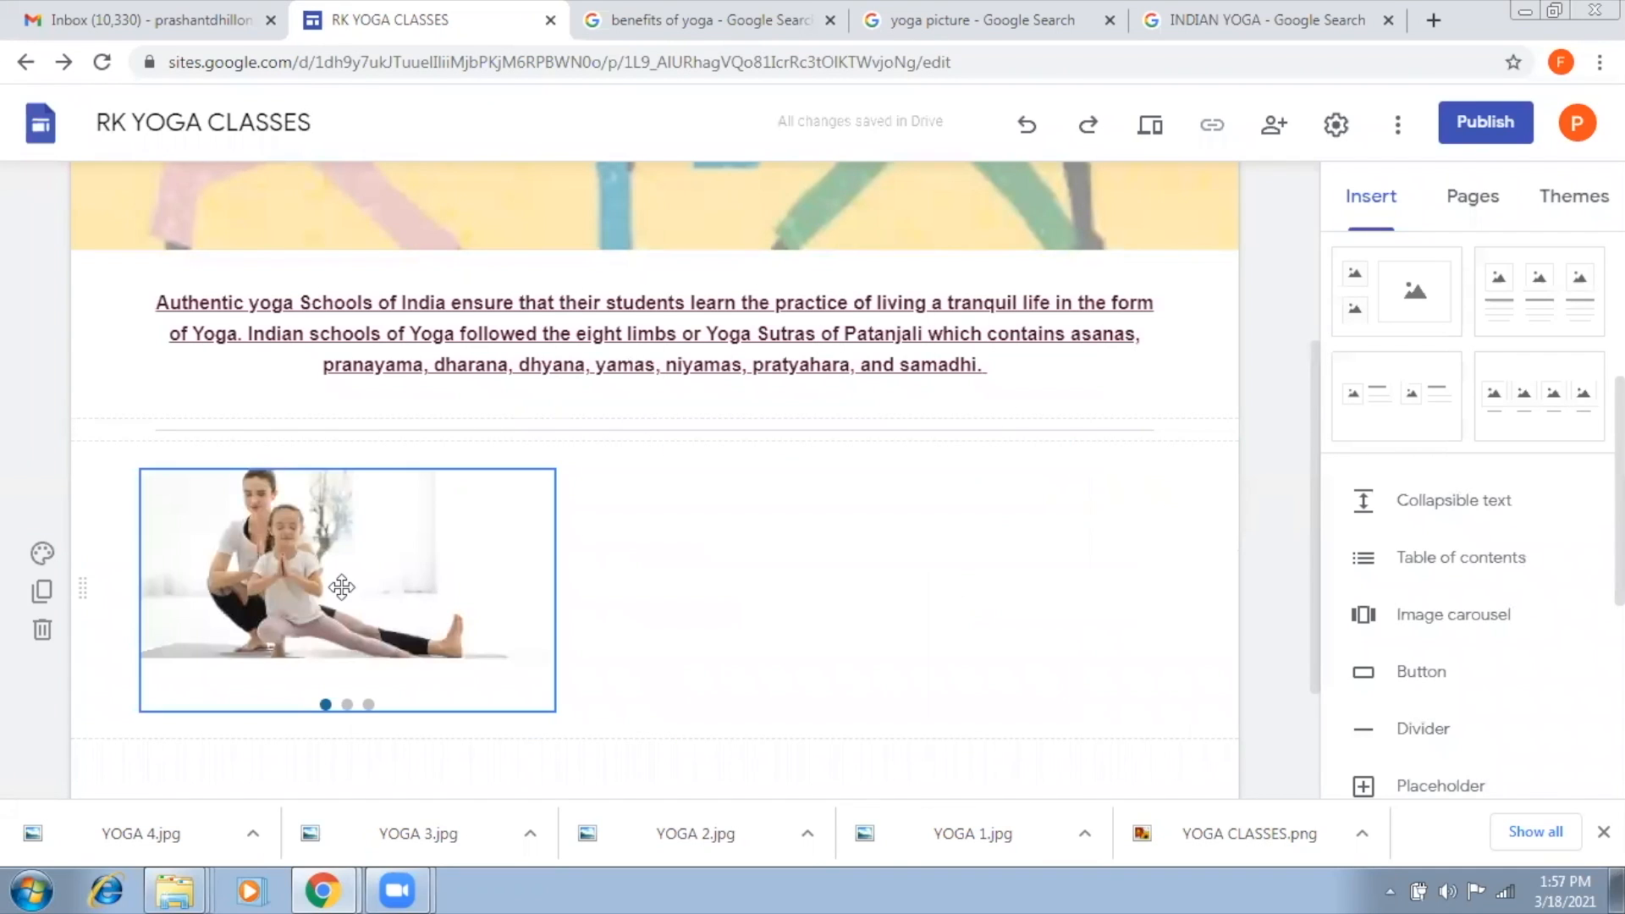
{"action": "left_click_drag", "start_coordinate": [461, 593], "coordinate": [1007, 607]}
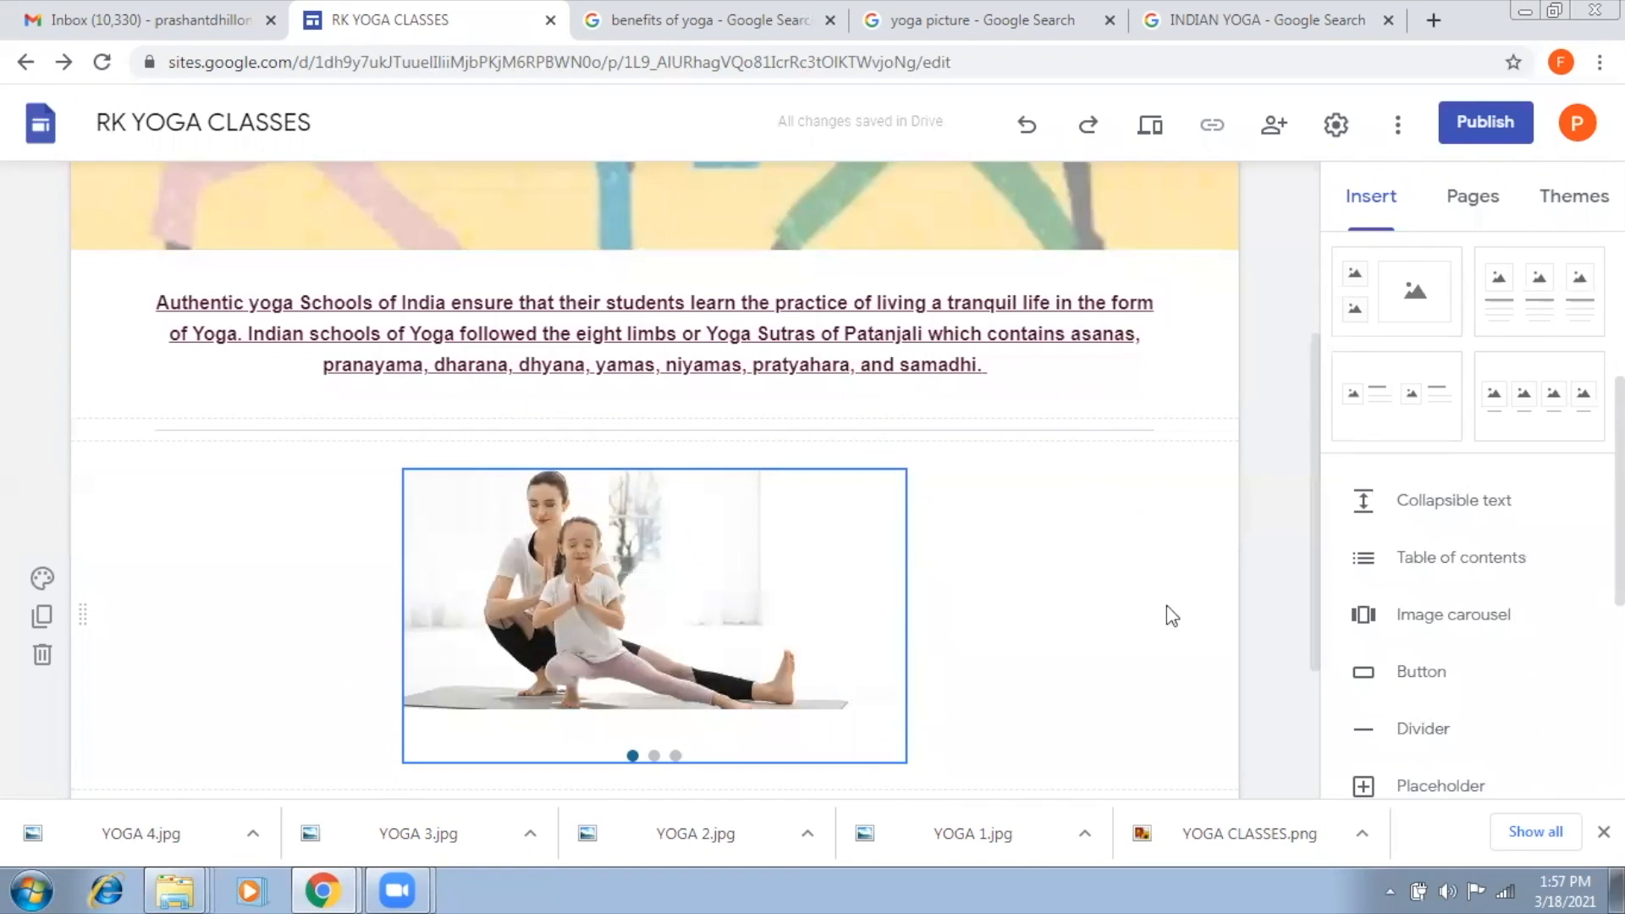
Step: Preview the page, browse through the carousel images and return to editing
{"action": "left_click", "coordinate": [1153, 127]}
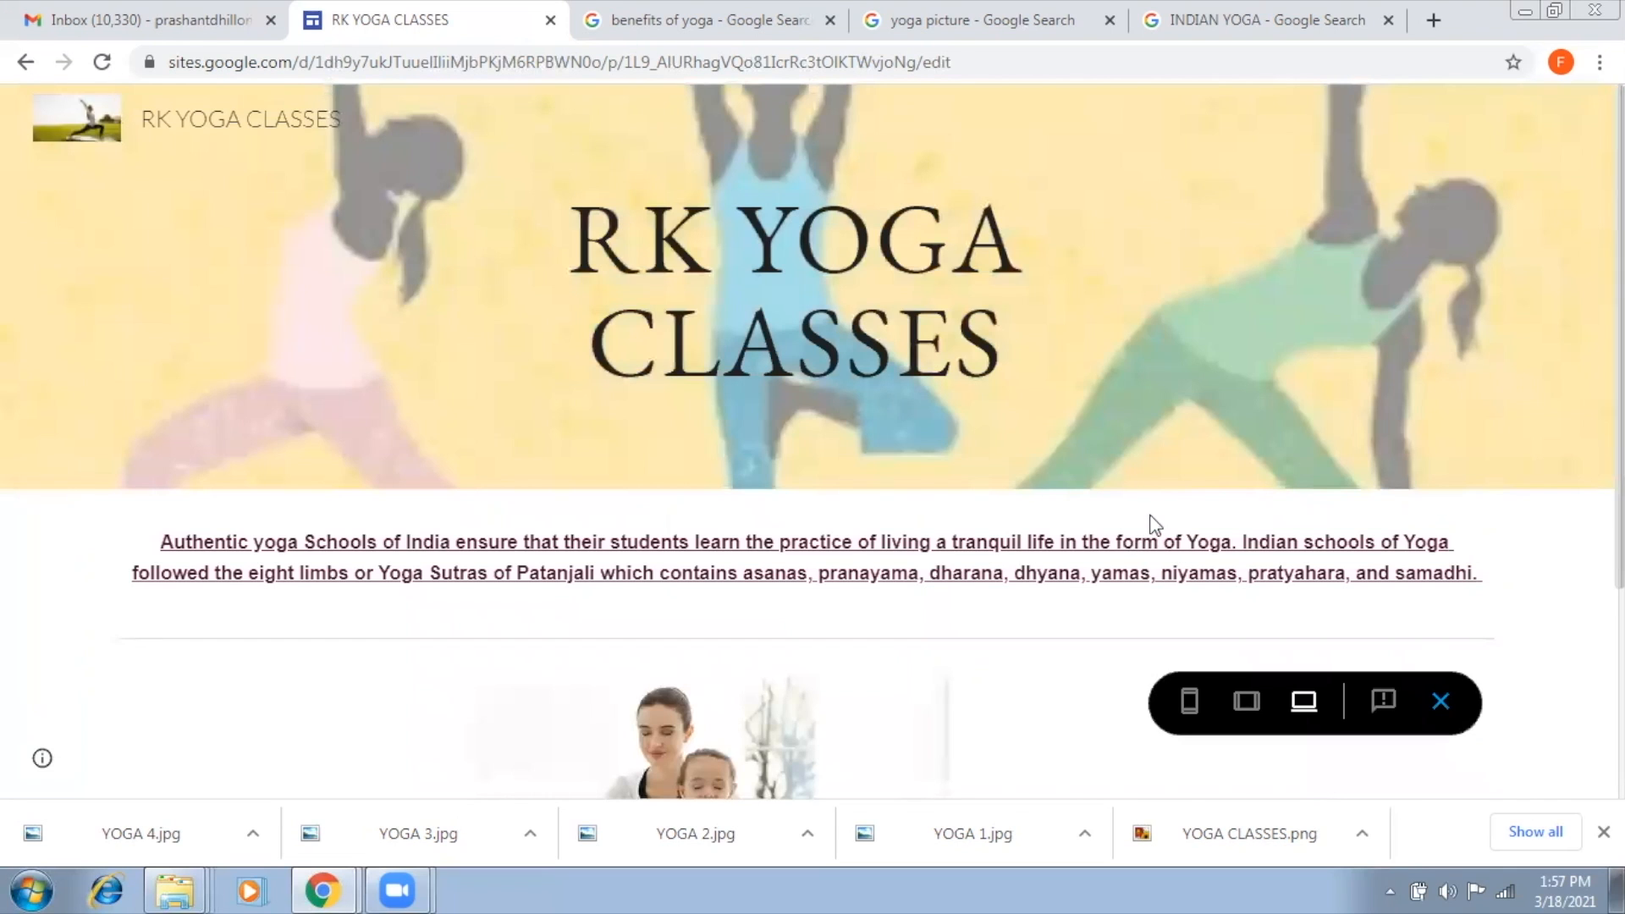
{"action": "scroll", "coordinate": [1542, 529], "scroll_direction": "down", "scroll_amount": 3}
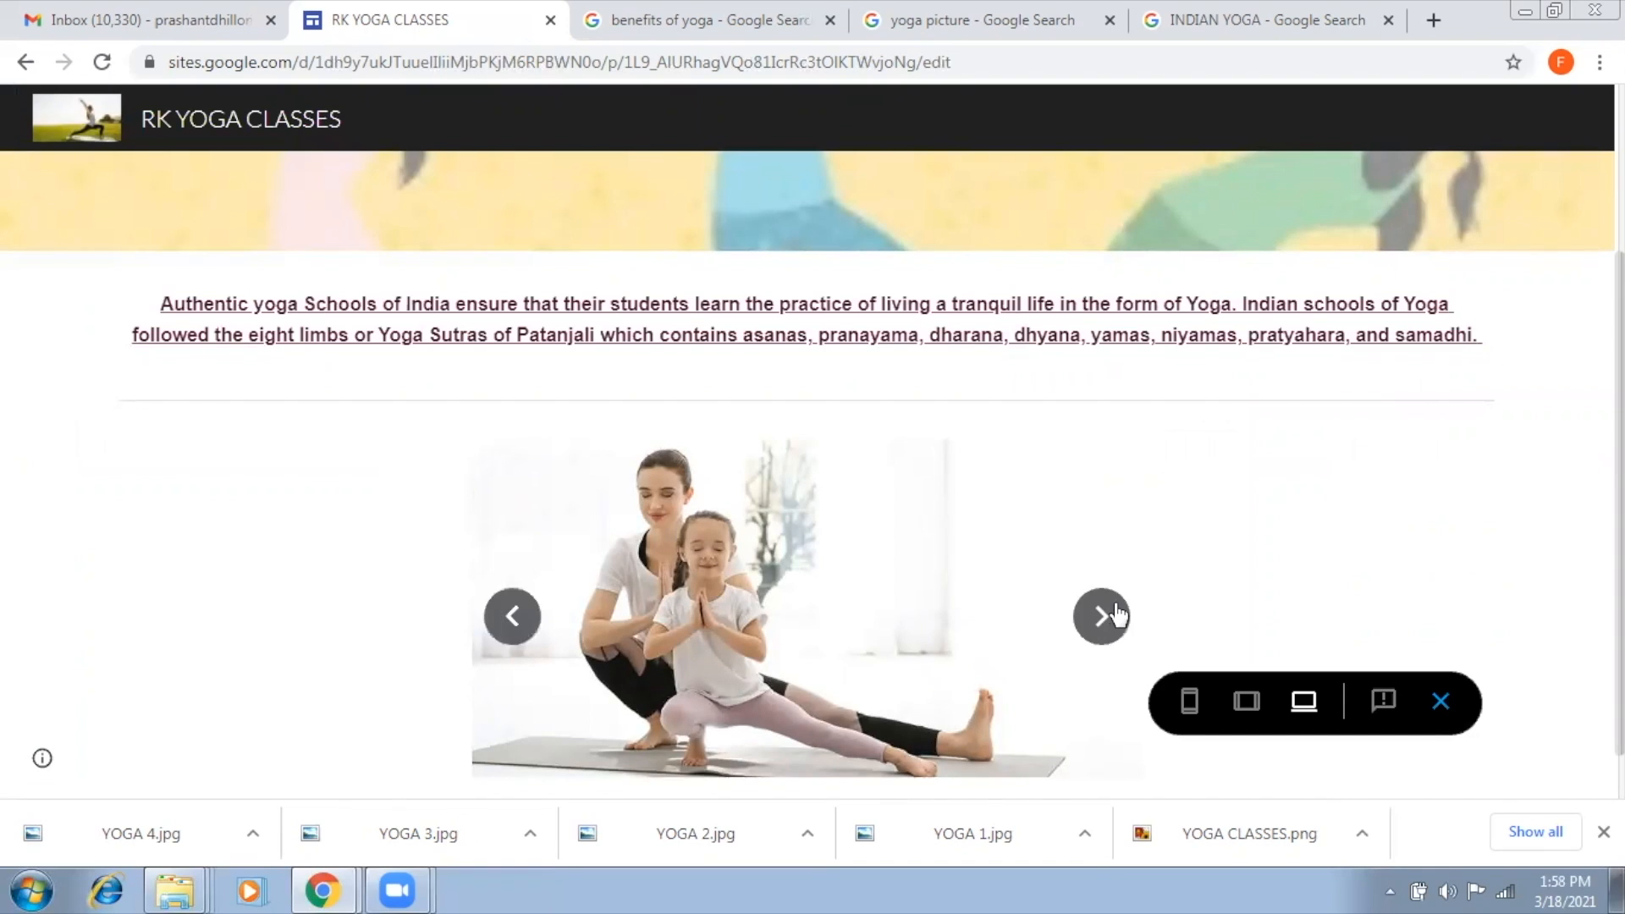
{"action": "left_click", "coordinate": [1105, 616]}
{"action": "left_click", "coordinate": [1105, 616]}
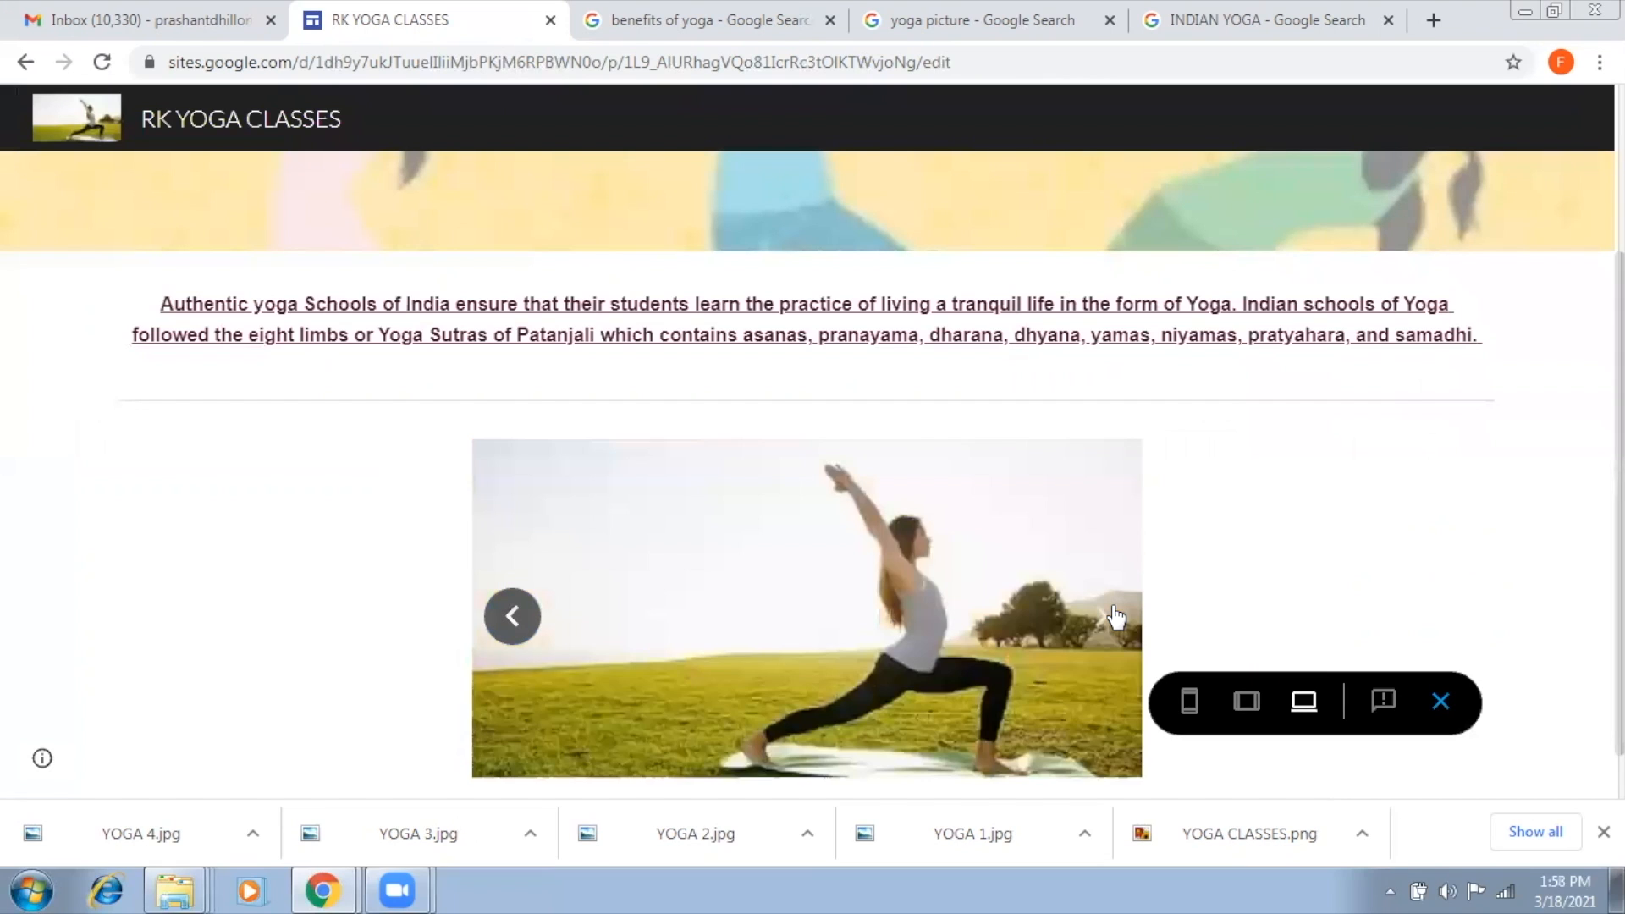
{"action": "left_click", "coordinate": [1112, 616]}
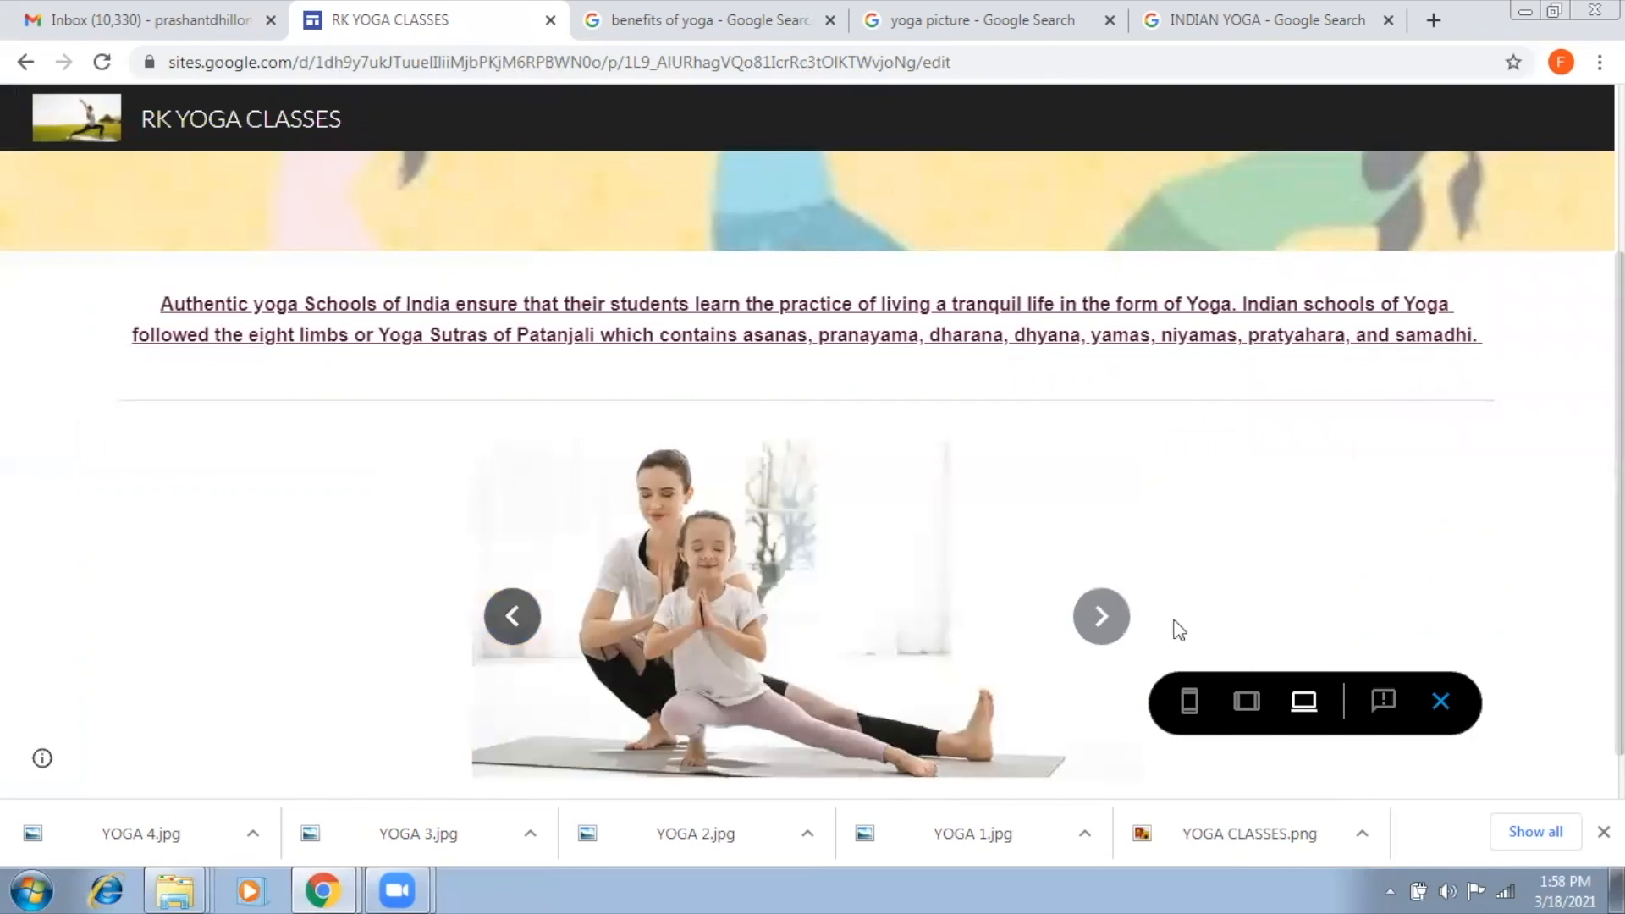
{"action": "left_click", "coordinate": [1110, 618]}
{"action": "left_click", "coordinate": [1110, 619]}
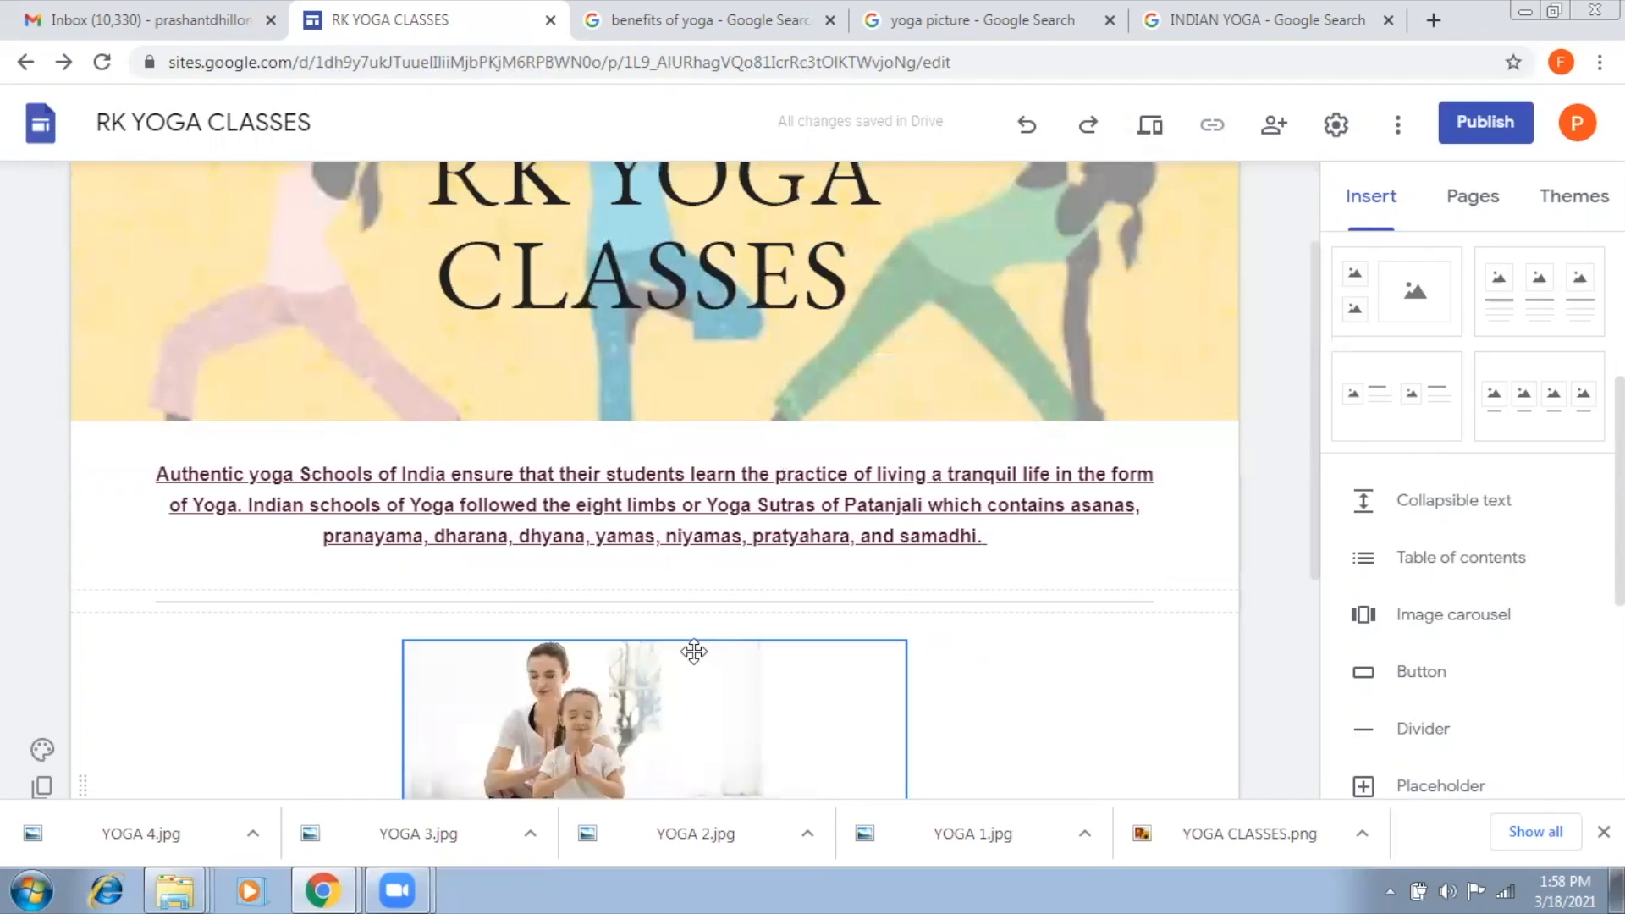
Step: Turn on auto-start for the image carousel with Medium transition speed and update it
{"action": "scroll", "coordinate": [720, 599], "scroll_direction": "down", "scroll_amount": 2}
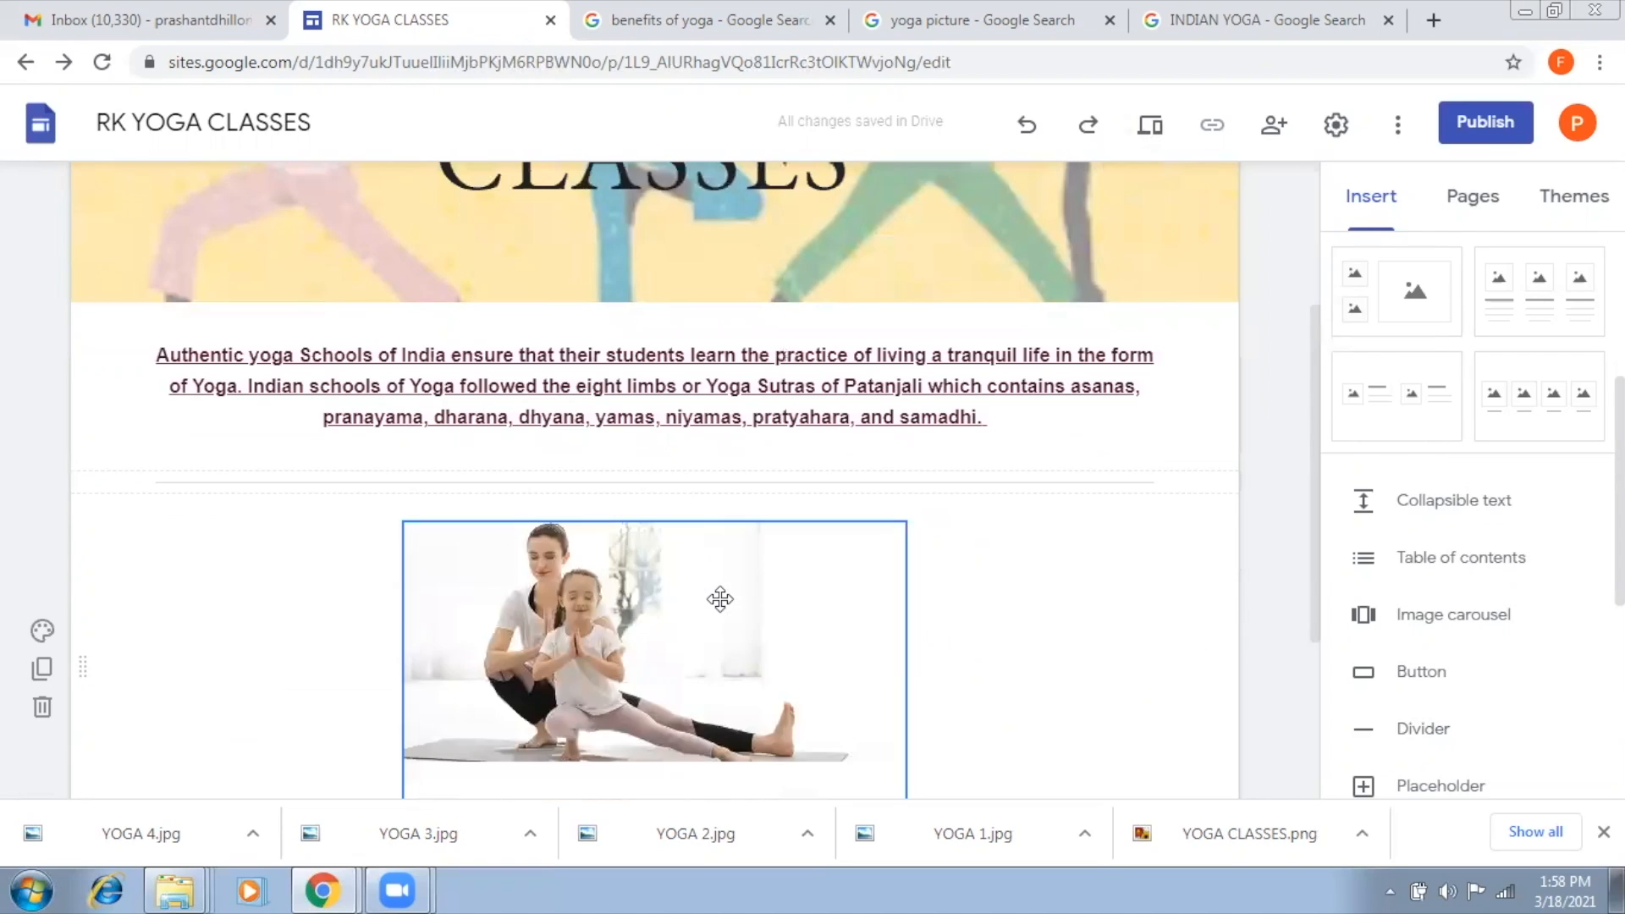
{"action": "left_click", "coordinate": [720, 599]}
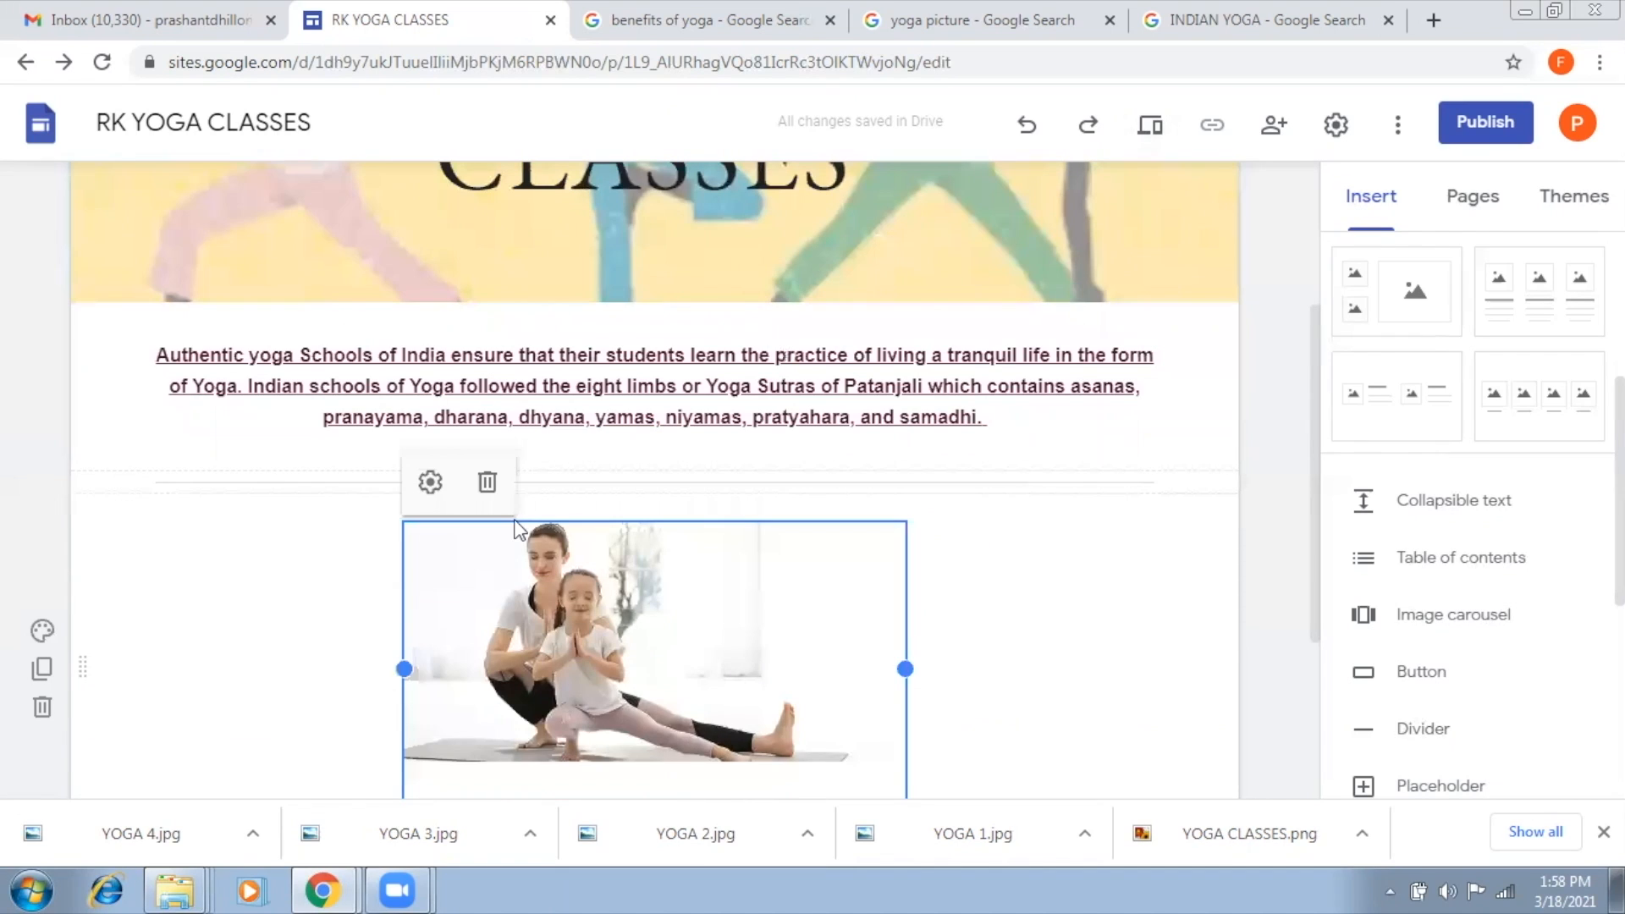
{"action": "left_click", "coordinate": [430, 484]}
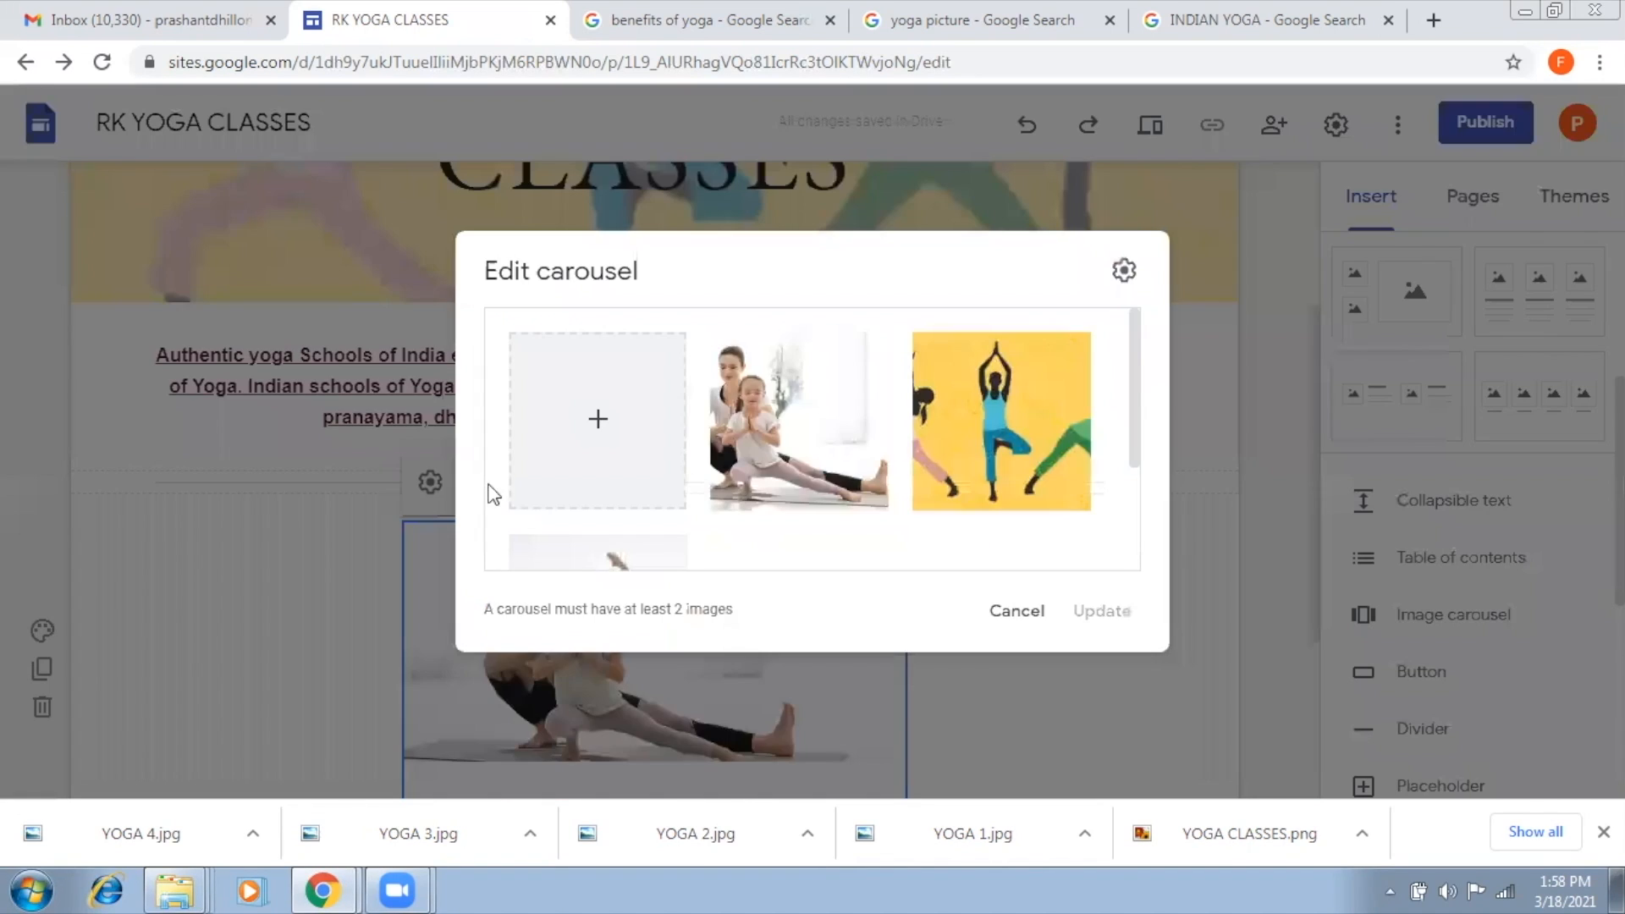
{"action": "left_click", "coordinate": [1125, 273]}
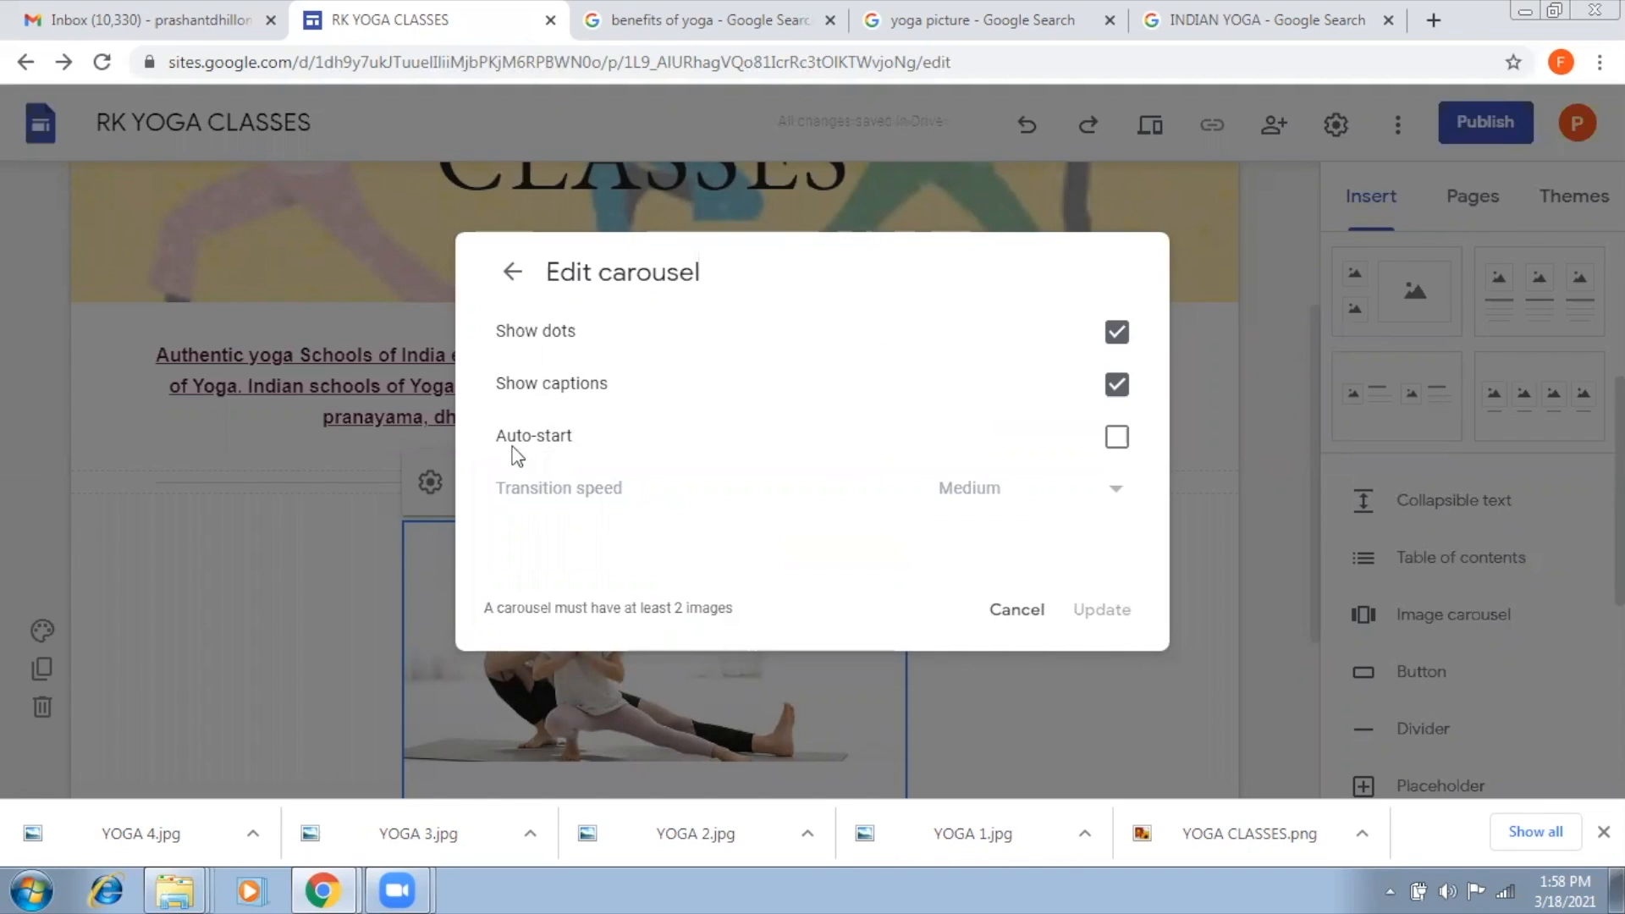
{"action": "left_click", "coordinate": [1117, 437]}
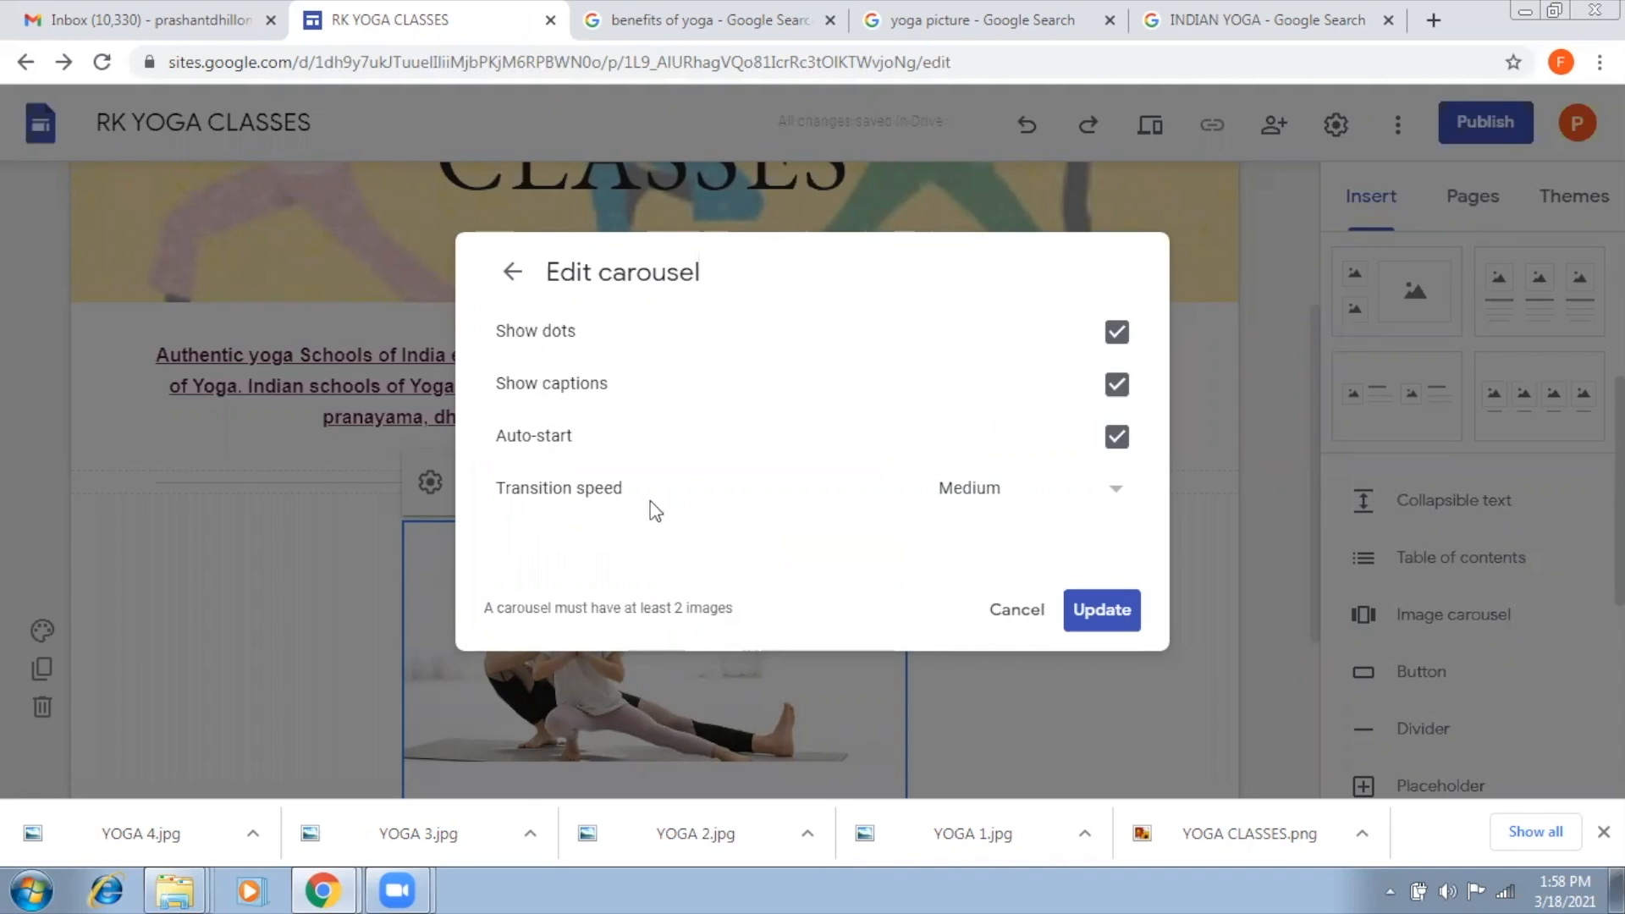
{"action": "left_click", "coordinate": [966, 492]}
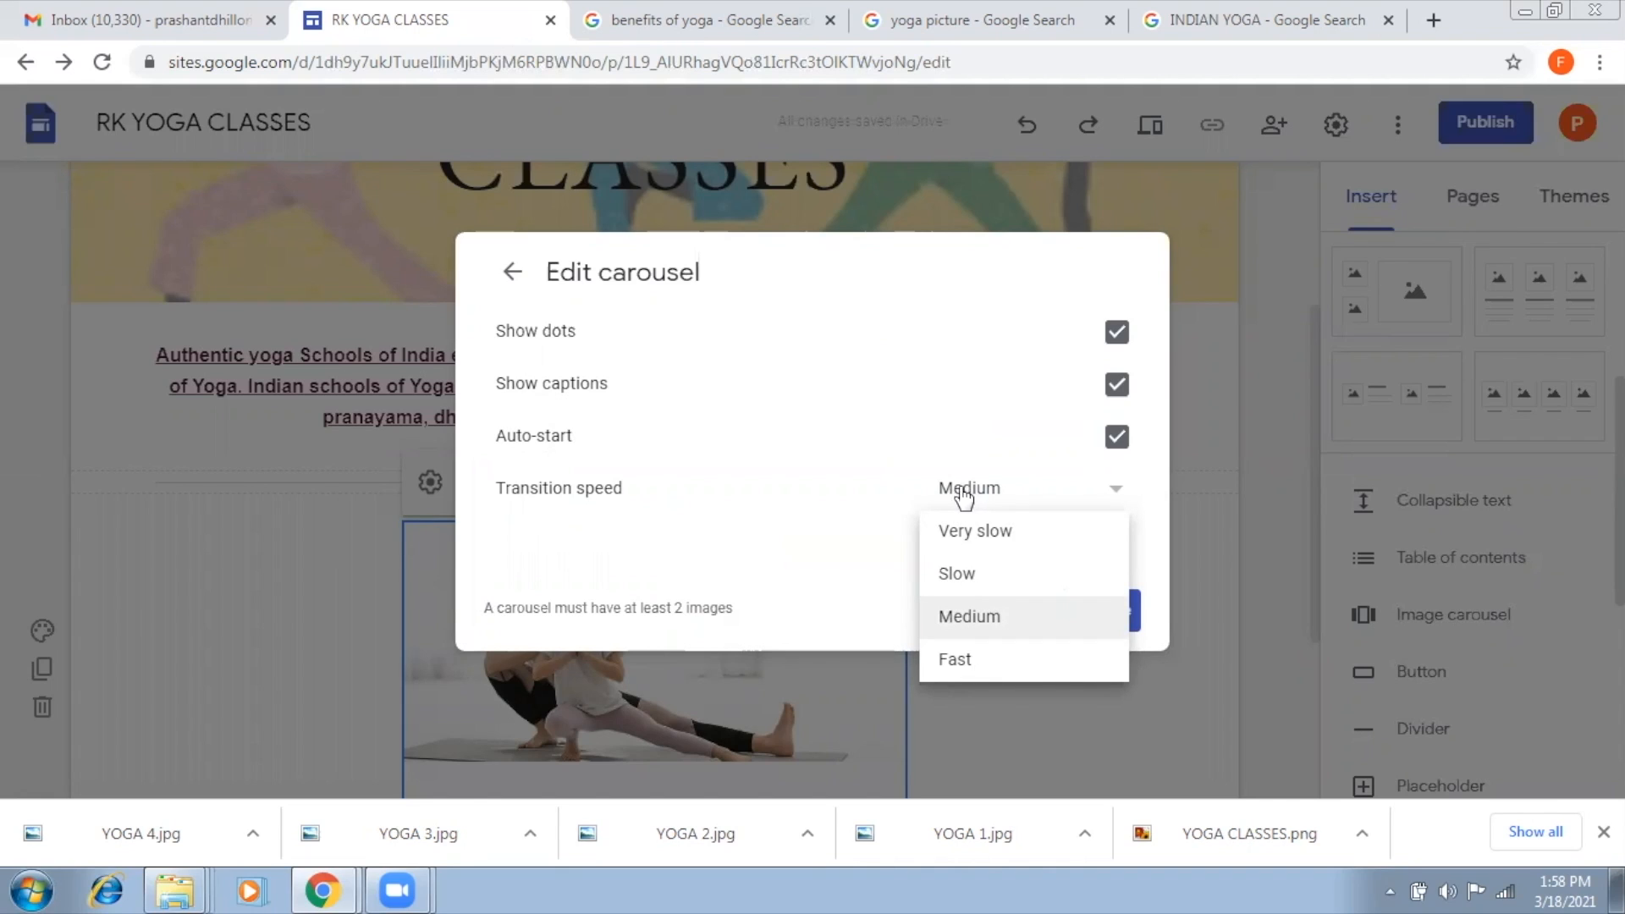
{"action": "left_click", "coordinate": [1029, 627]}
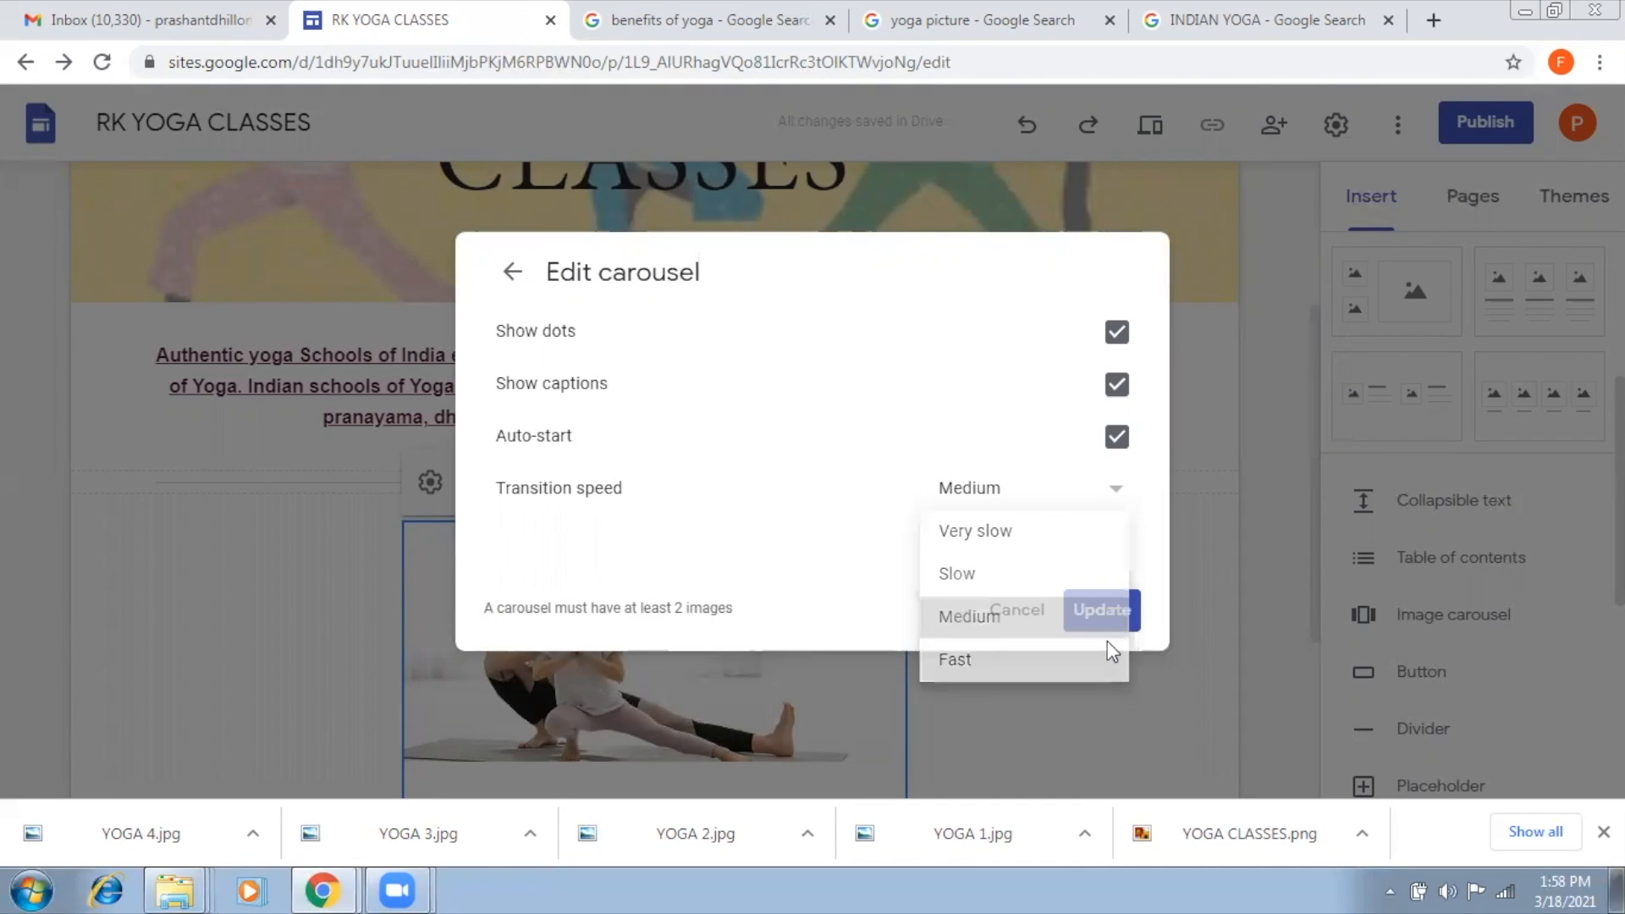
{"action": "left_click", "coordinate": [1105, 611]}
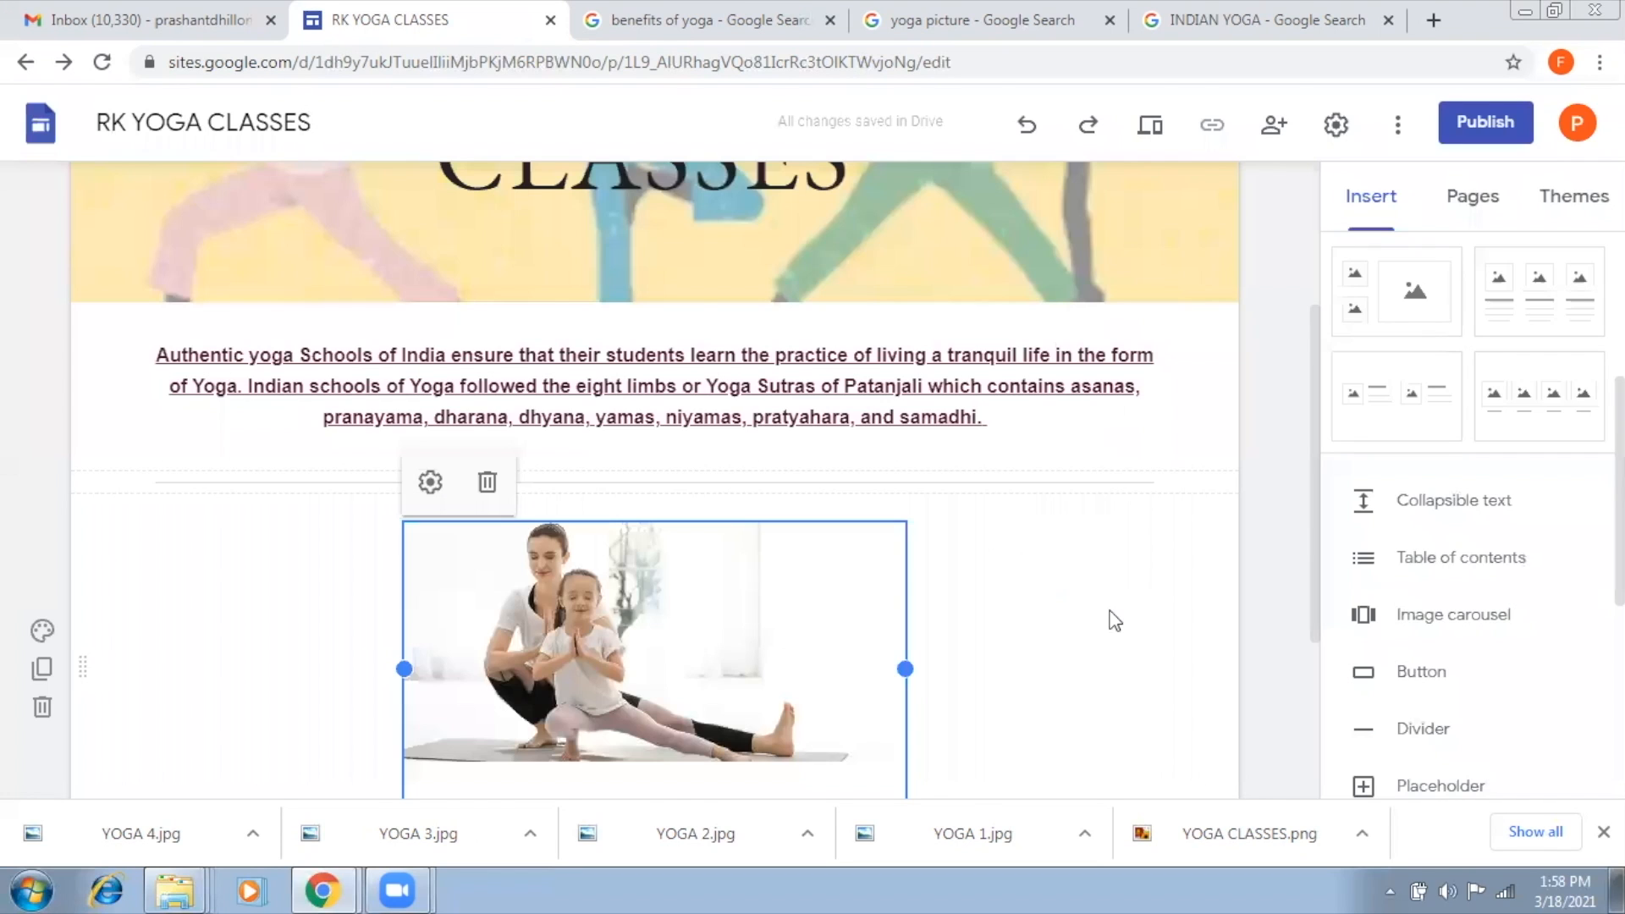
Step: Preview the page to check the carousel's automatic transitions, and examine the phone layout
{"action": "left_click", "coordinate": [1151, 127]}
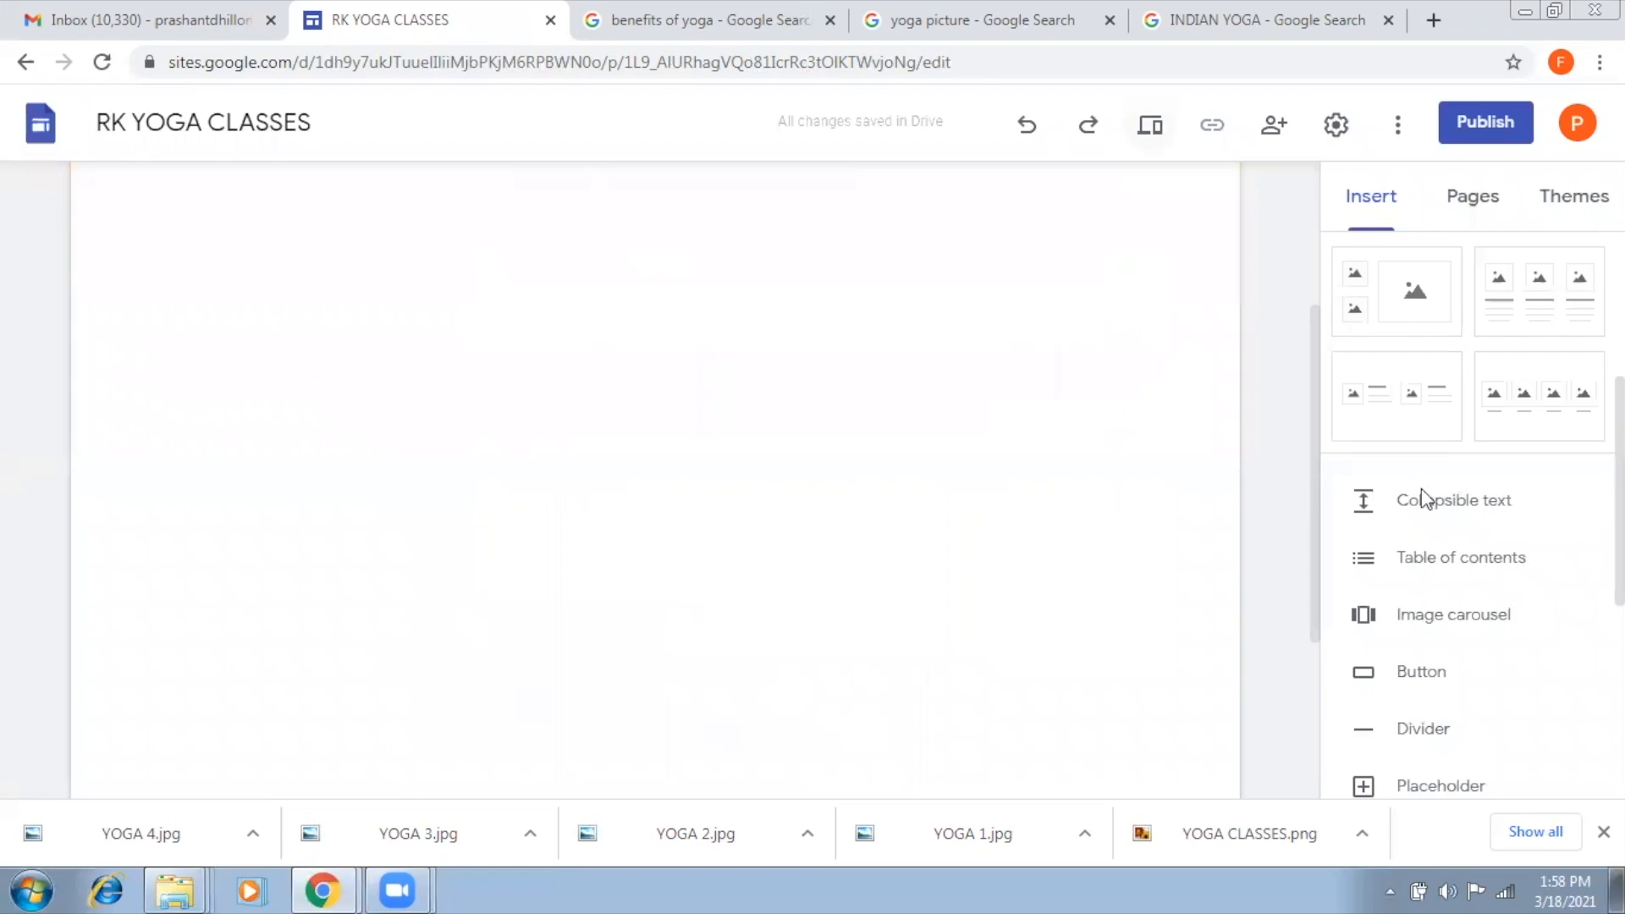
{"action": "scroll", "coordinate": [1430, 501], "scroll_direction": "down", "scroll_amount": 4}
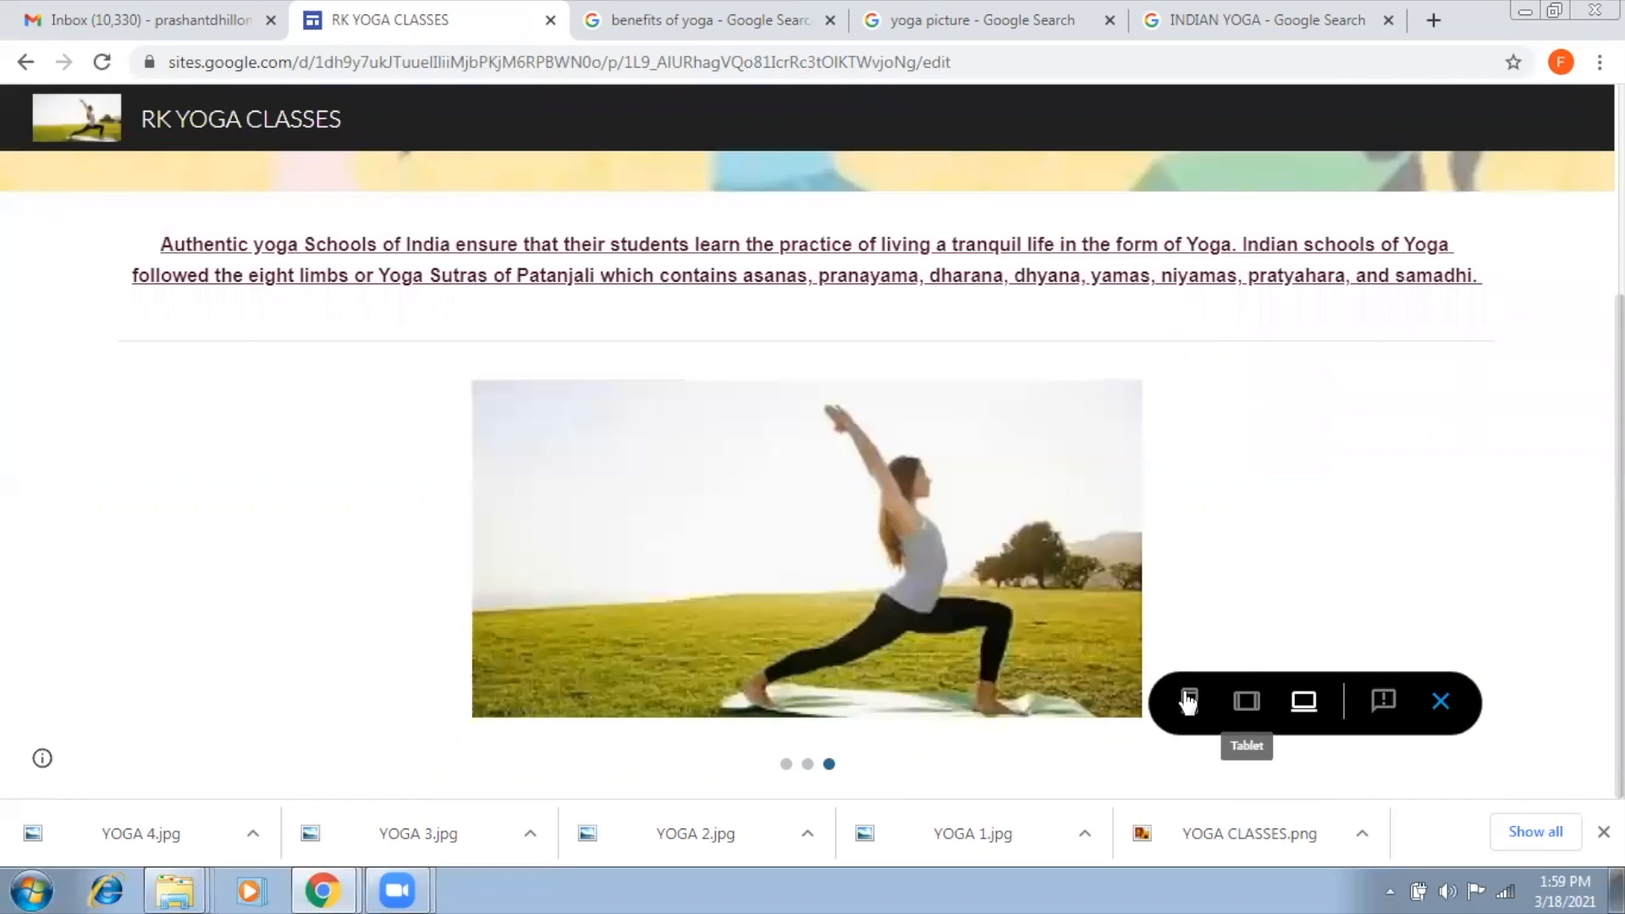
{"action": "left_click", "coordinate": [1188, 702]}
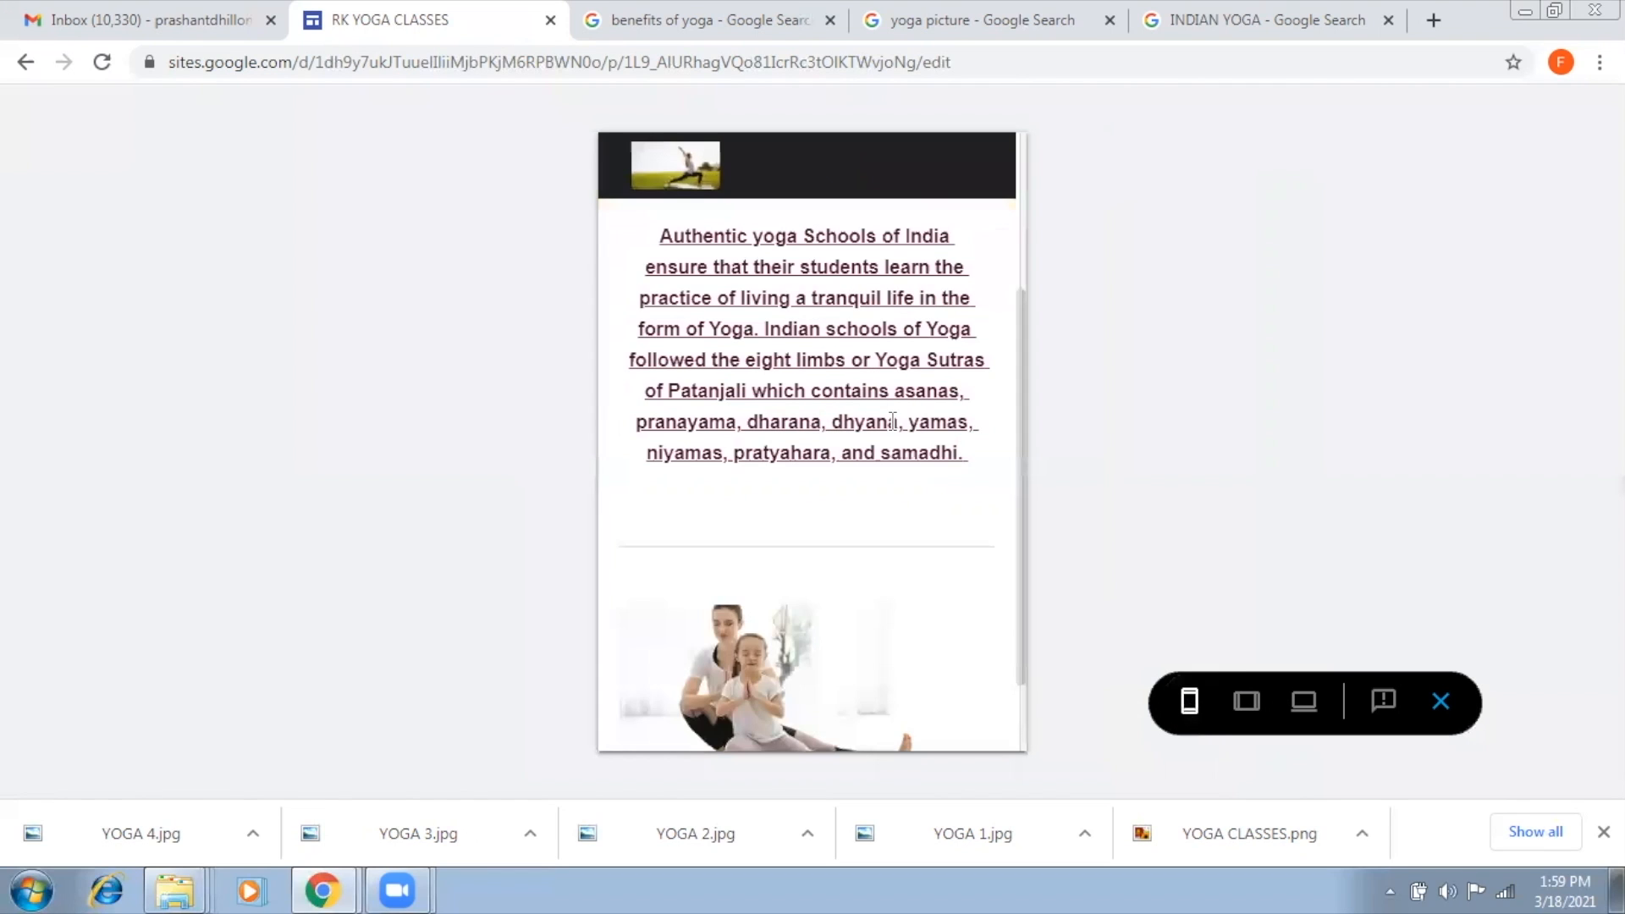
{"action": "scroll", "coordinate": [948, 484], "scroll_direction": "down", "scroll_amount": 1}
{"action": "scroll", "coordinate": [963, 491], "scroll_direction": "down", "scroll_amount": 1}
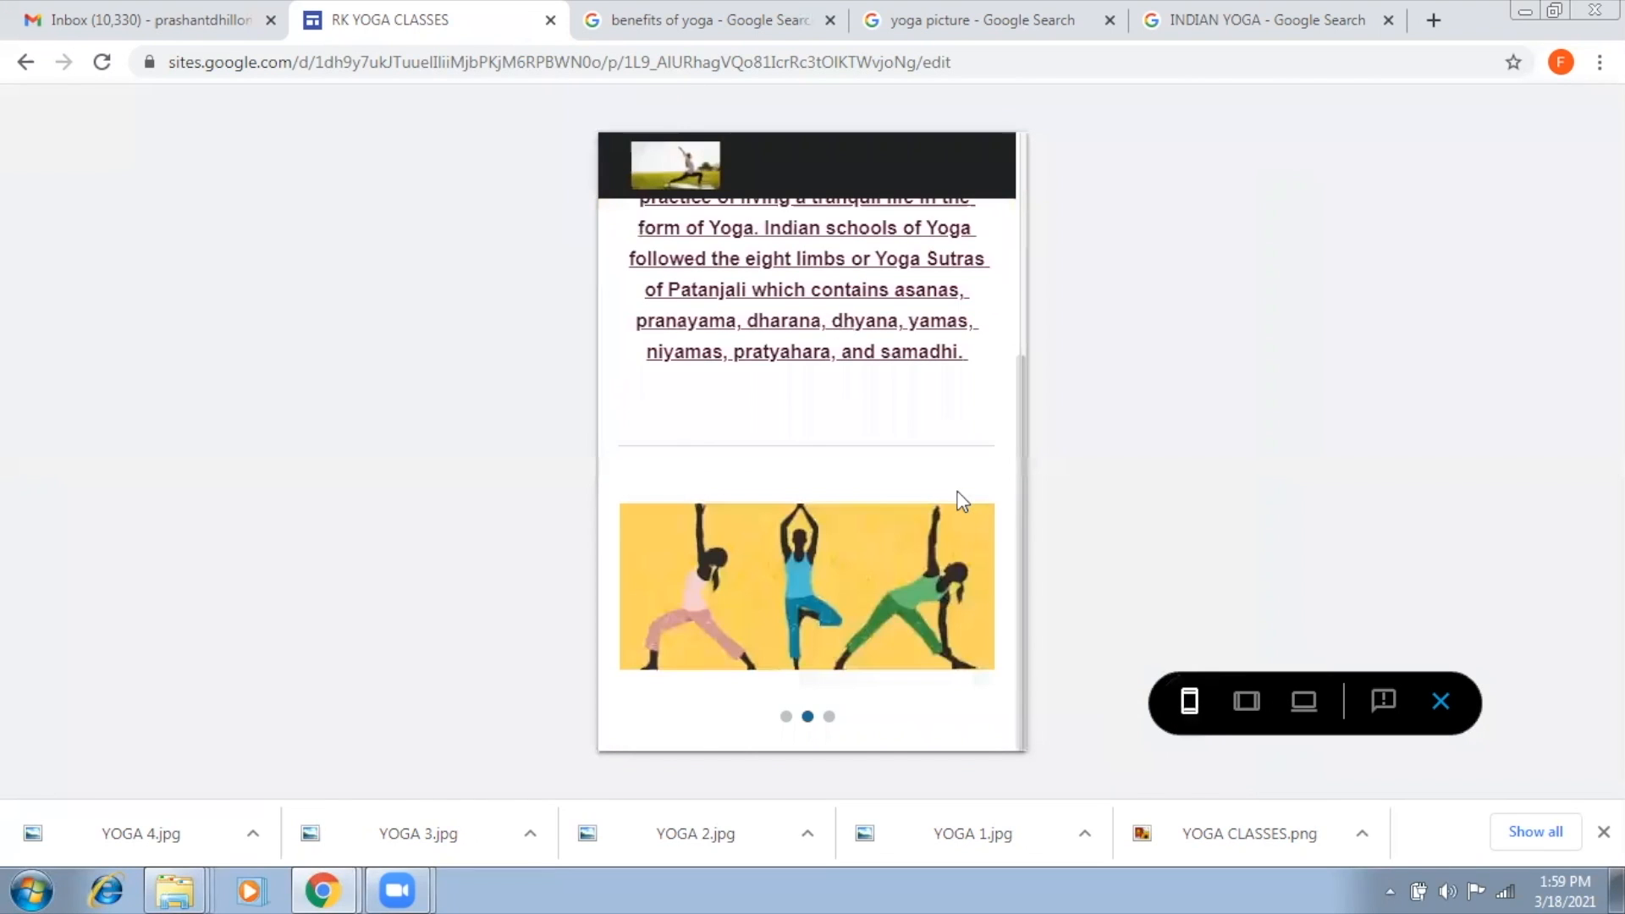
Step: Examine the page preview in the tablet and large-screen layouts and exit the preview
{"action": "left_click", "coordinate": [1246, 701]}
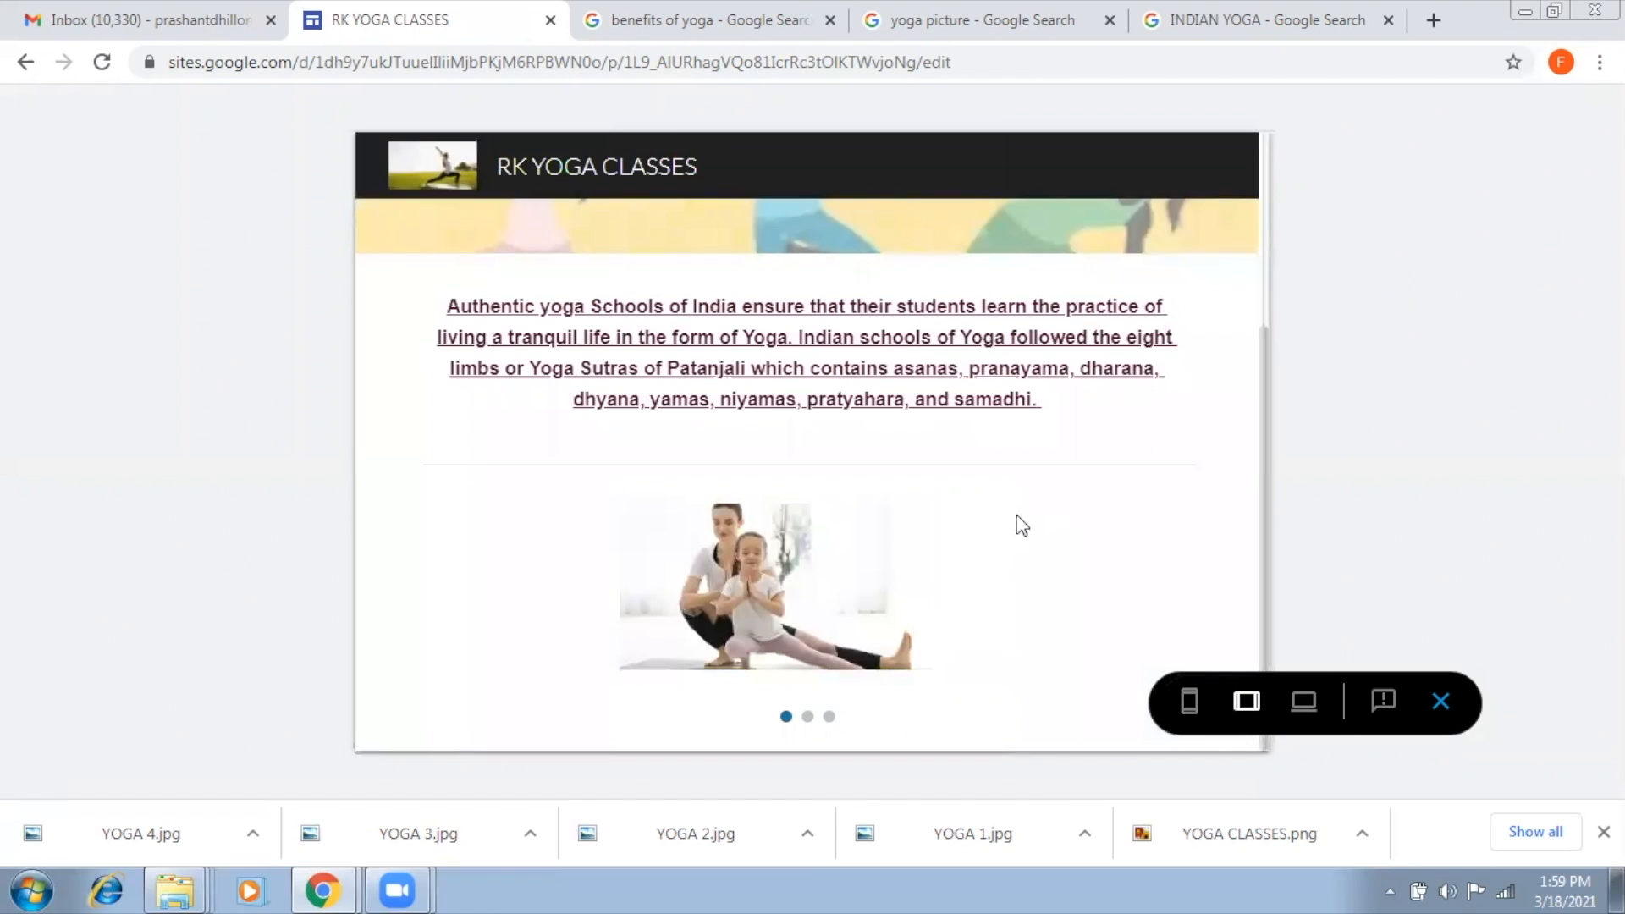
{"action": "scroll", "coordinate": [1018, 515], "scroll_direction": "up", "scroll_amount": 2}
{"action": "scroll", "coordinate": [1028, 531], "scroll_direction": "up", "scroll_amount": 1}
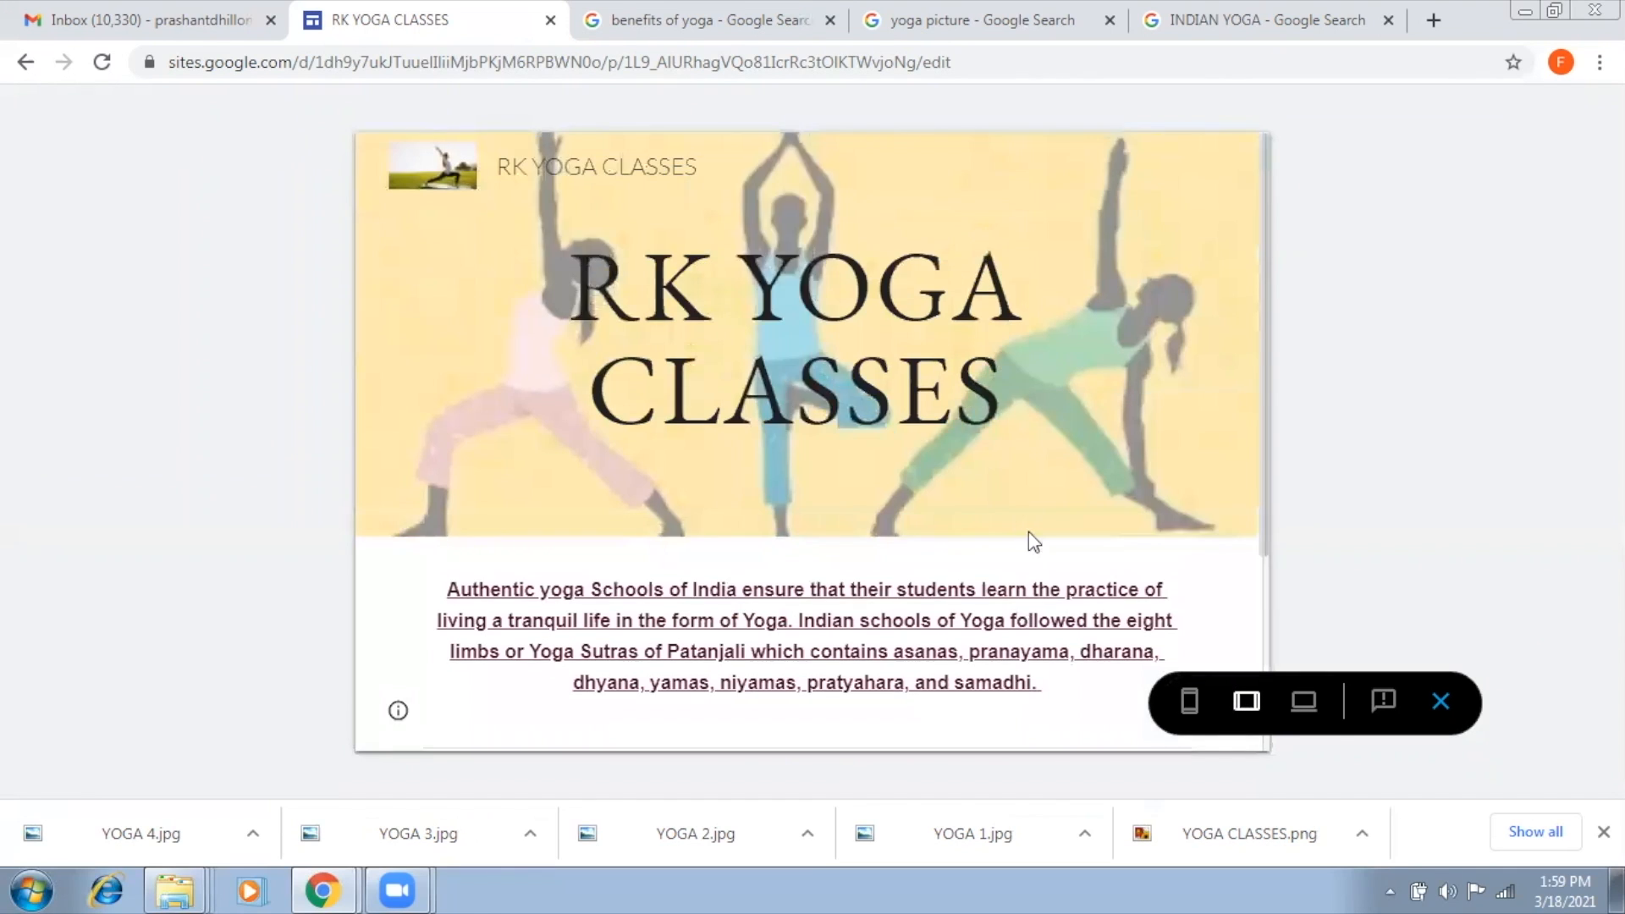
{"action": "scroll", "coordinate": [1304, 708], "scroll_direction": "down", "scroll_amount": 3}
{"action": "left_click", "coordinate": [1304, 700]}
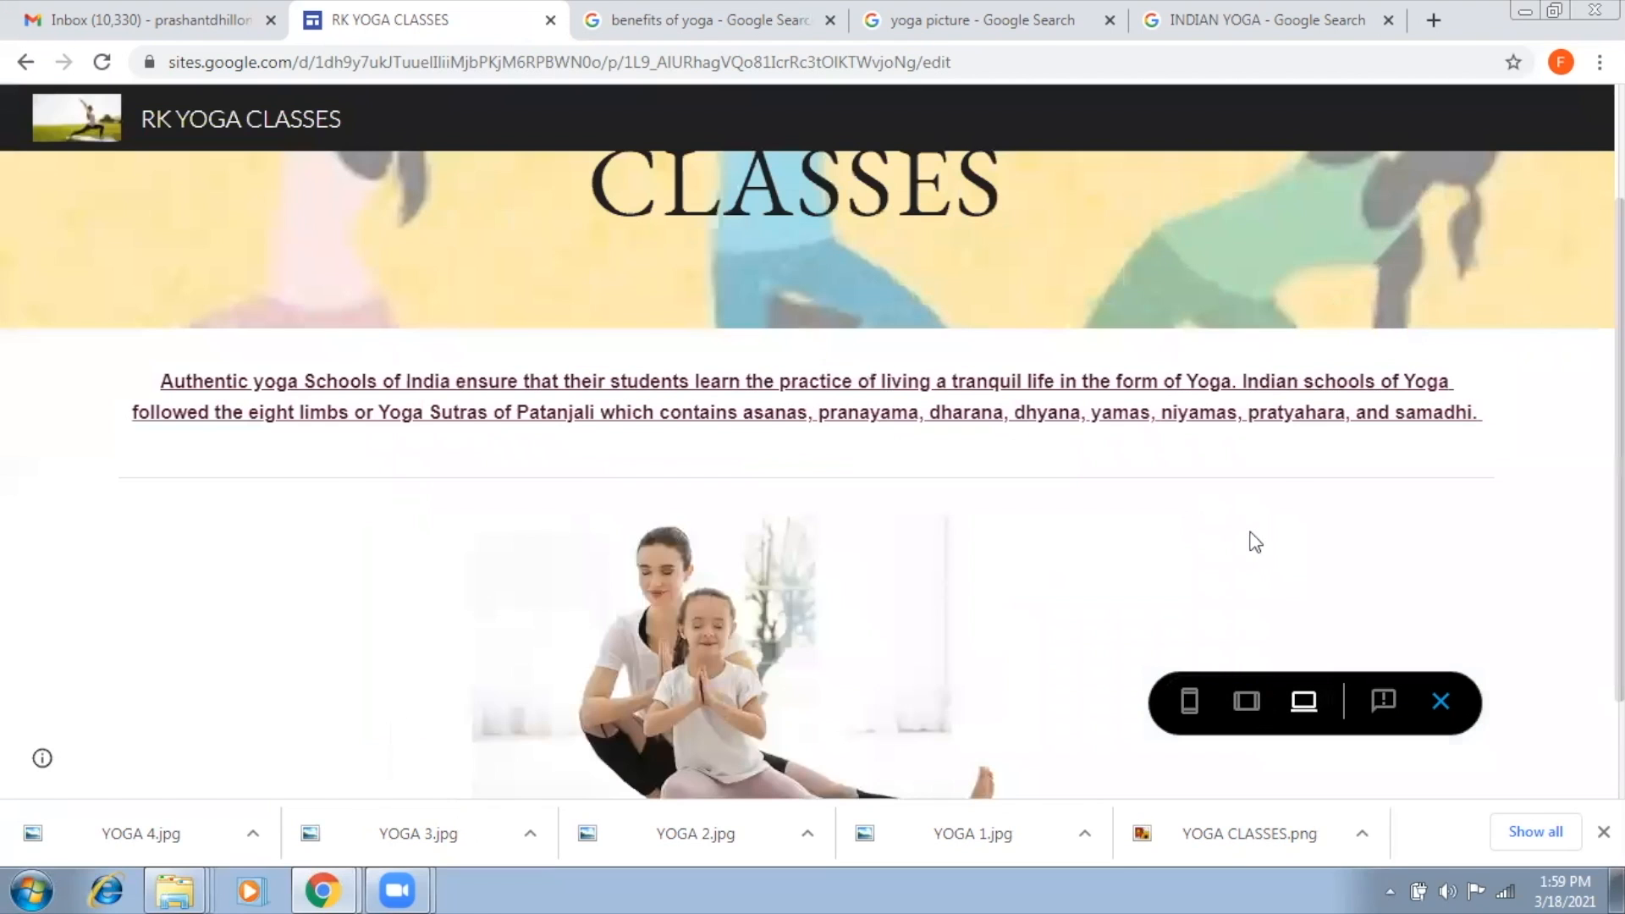
{"action": "scroll", "coordinate": [1255, 542], "scroll_direction": "down", "scroll_amount": 1}
{"action": "scroll", "coordinate": [1255, 542], "scroll_direction": "up", "scroll_amount": 2}
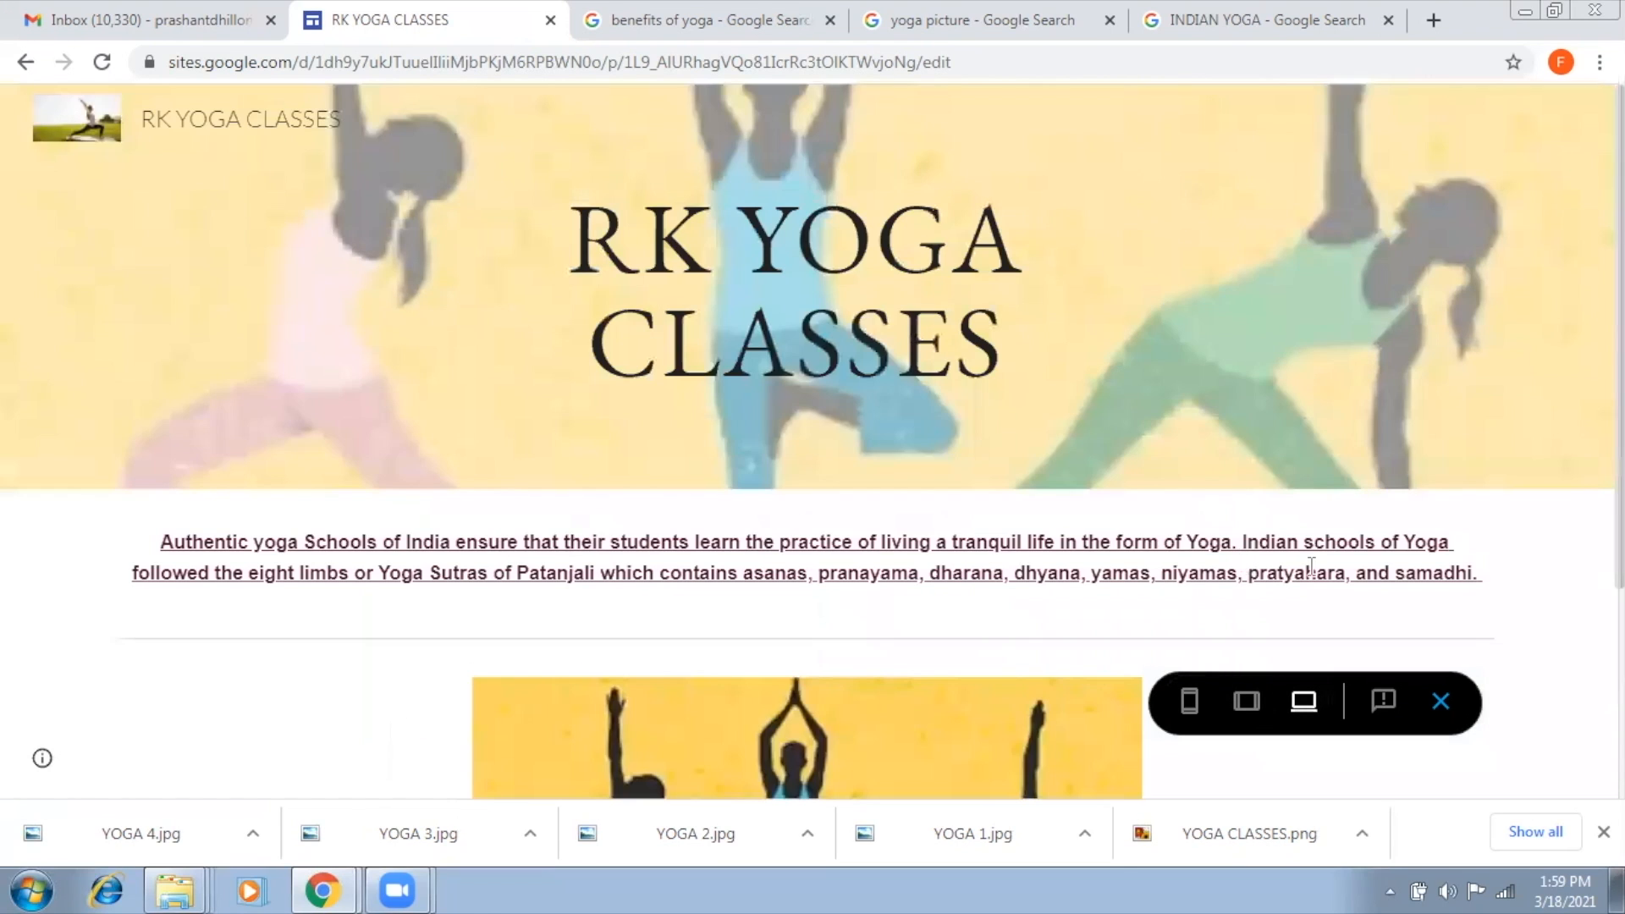
{"action": "left_click", "coordinate": [1439, 701]}
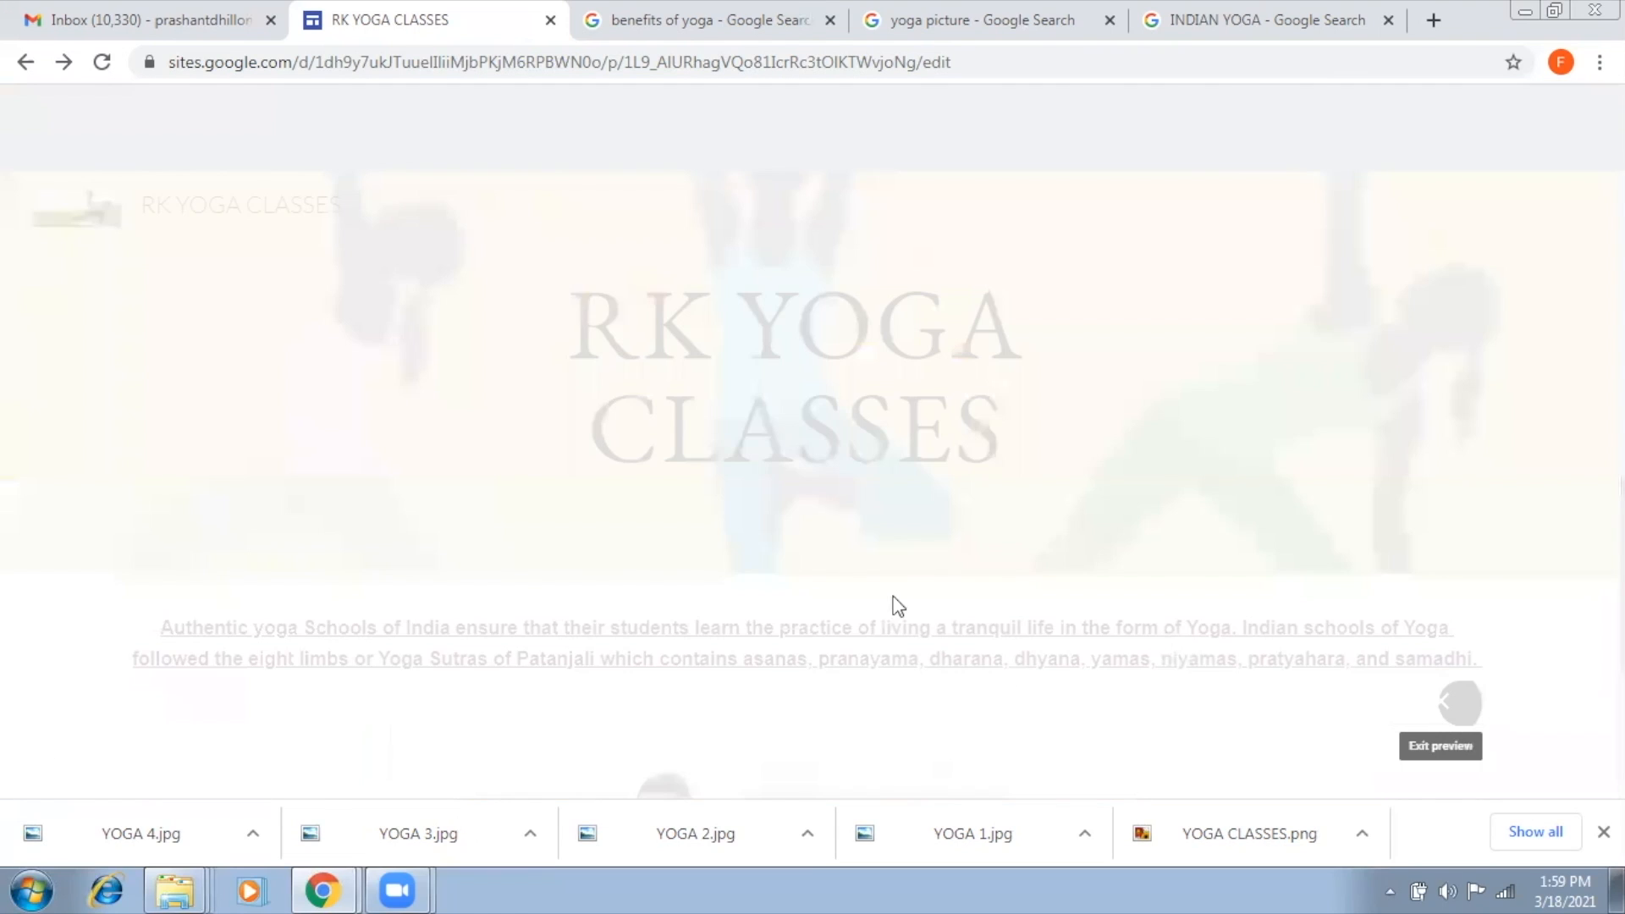